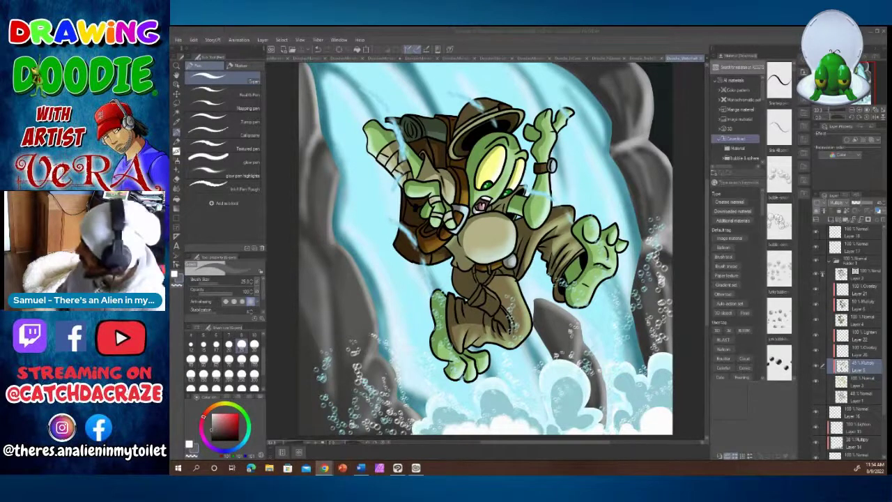
Step: Review the desert, rock-climbing and other earlier alien artworks, then open the File menu
click(607, 59)
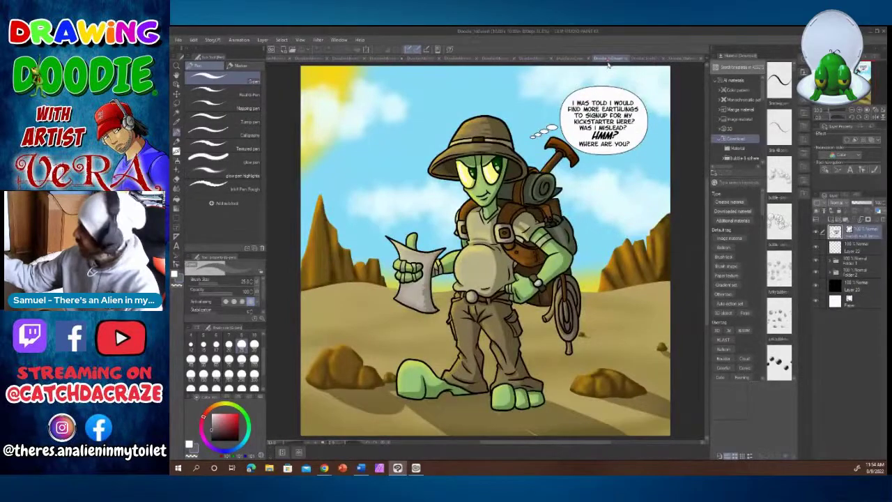
click(646, 58)
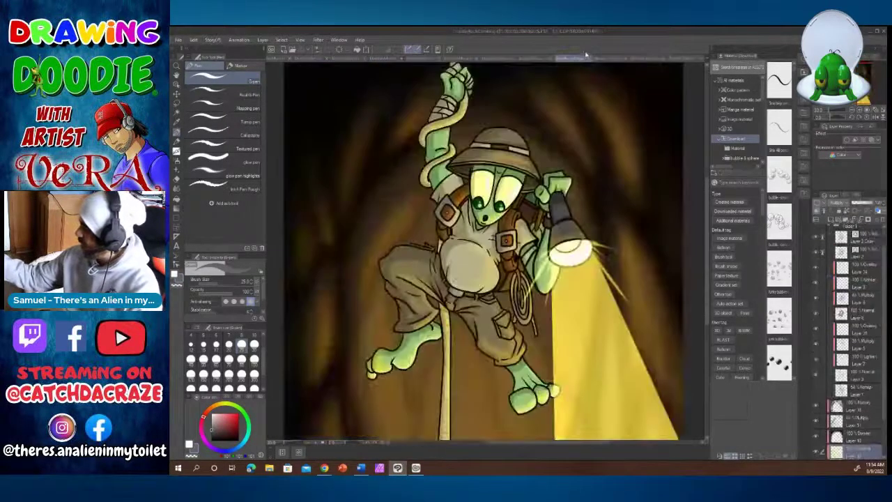
click(577, 59)
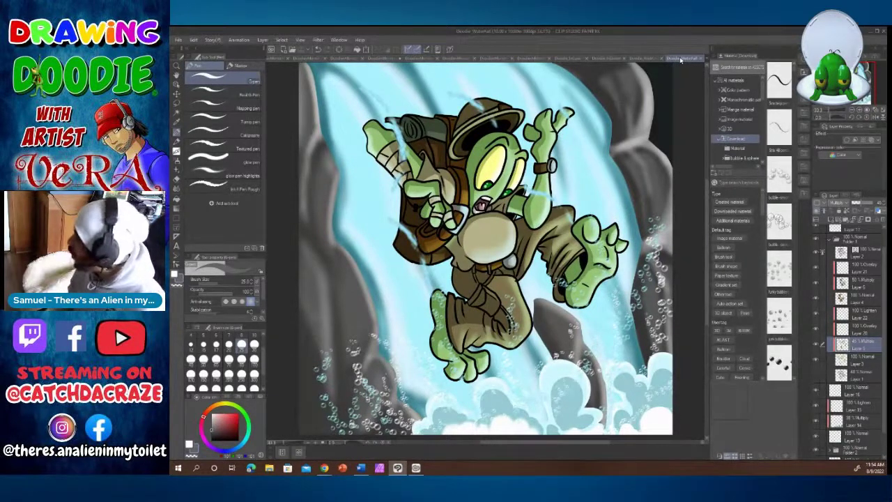
click(179, 41)
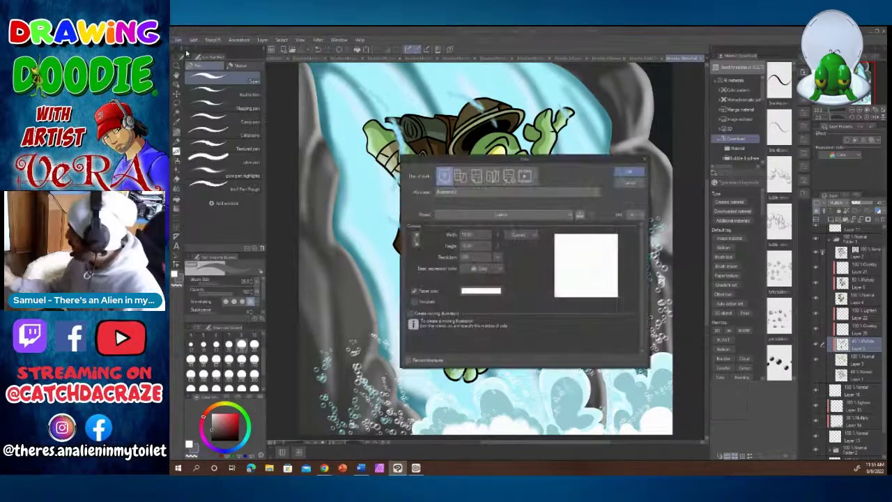
Step: Confirm a new blank white portrait canvas, then switch over to the web browser
click(628, 170)
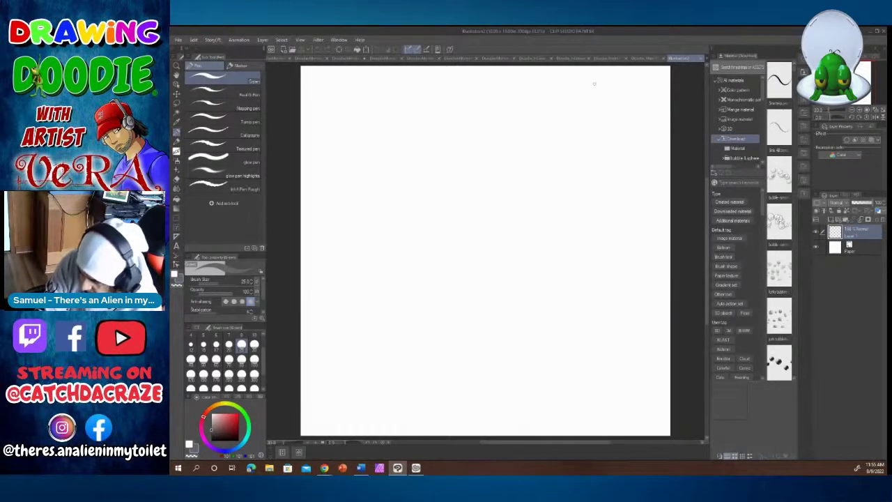
key(alt+Tab)
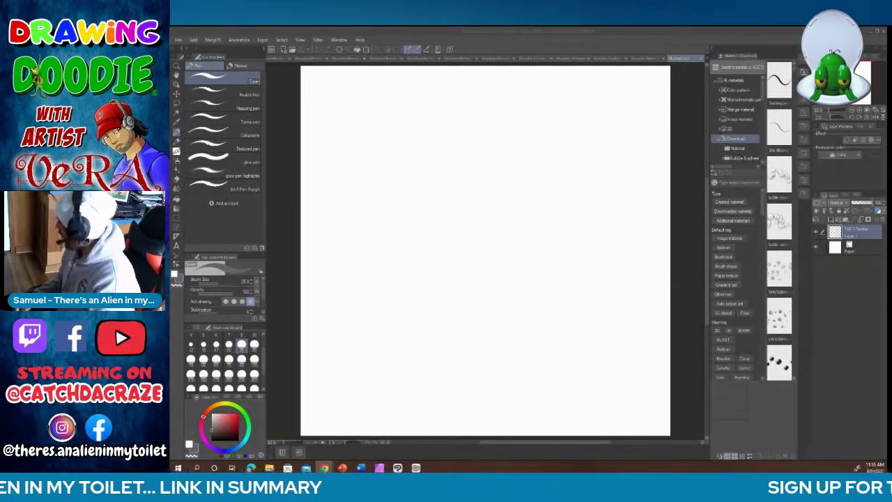
Step: Choose the basic Pencil sub tool with brush size 20
click(180, 123)
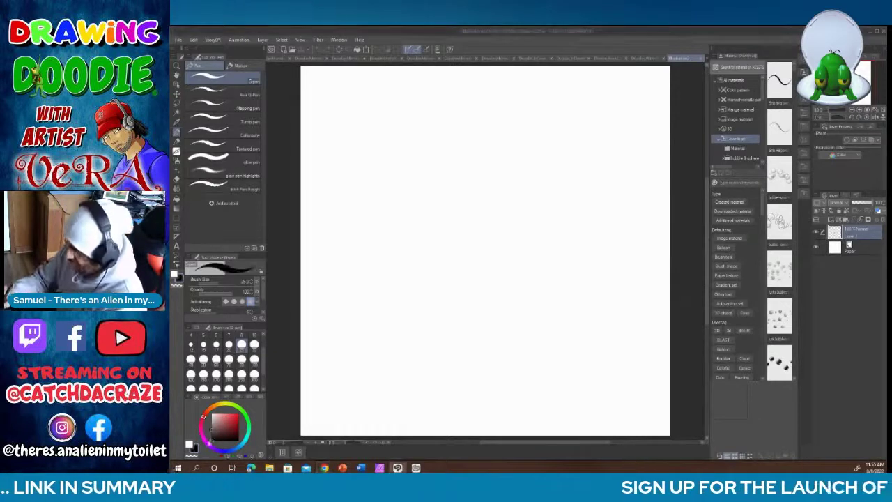
click(177, 131)
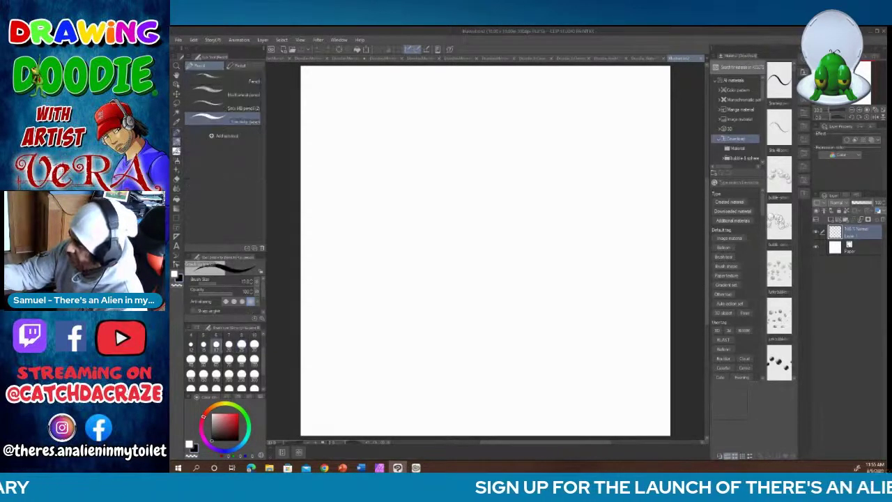
click(243, 81)
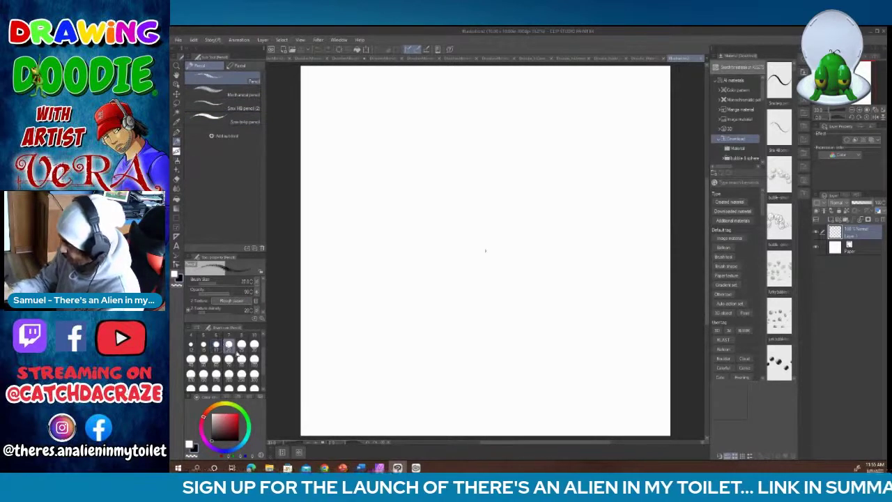
click(242, 358)
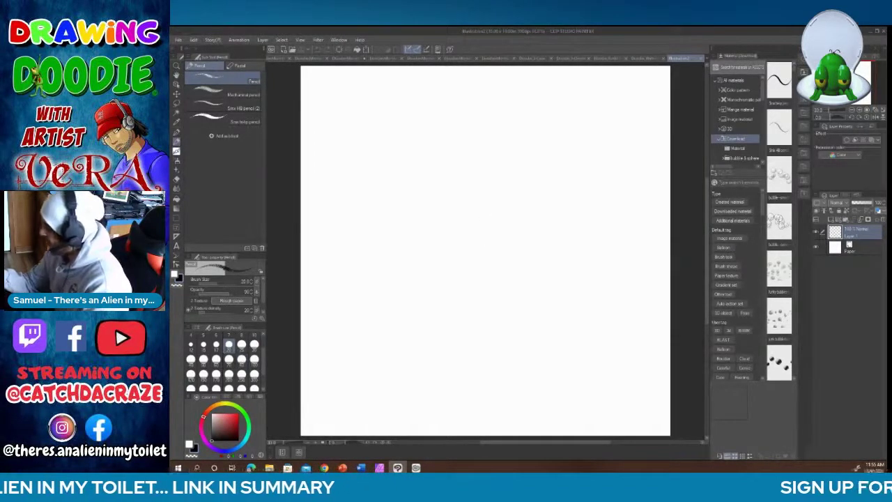
Step: Sketch loose pencil circles for the oval head at the canvas centre
drag(492, 192, 474, 241)
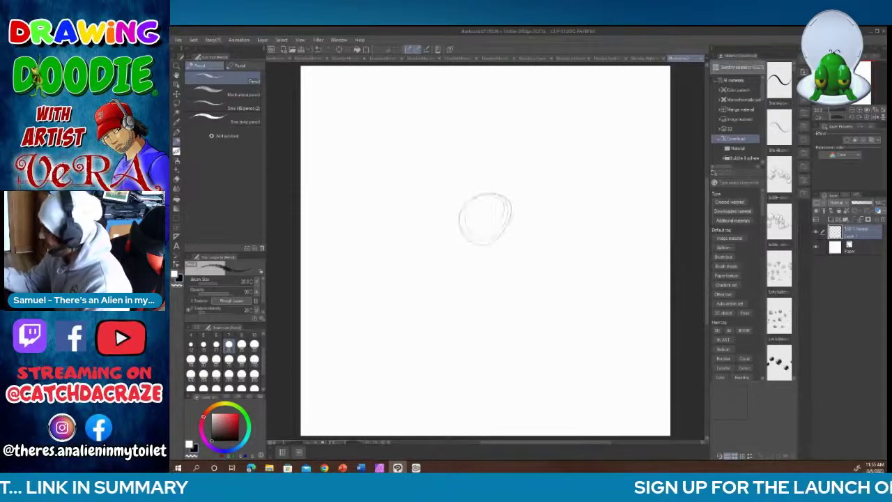
mouse_move(513, 203)
mouse_down()
mouse_move(463, 237)
mouse_move(483, 250)
mouse_move(474, 257)
mouse_move(492, 255)
mouse_move(492, 263)
mouse_move(477, 267)
mouse_move(477, 255)
mouse_up()
drag(514, 237, 497, 265)
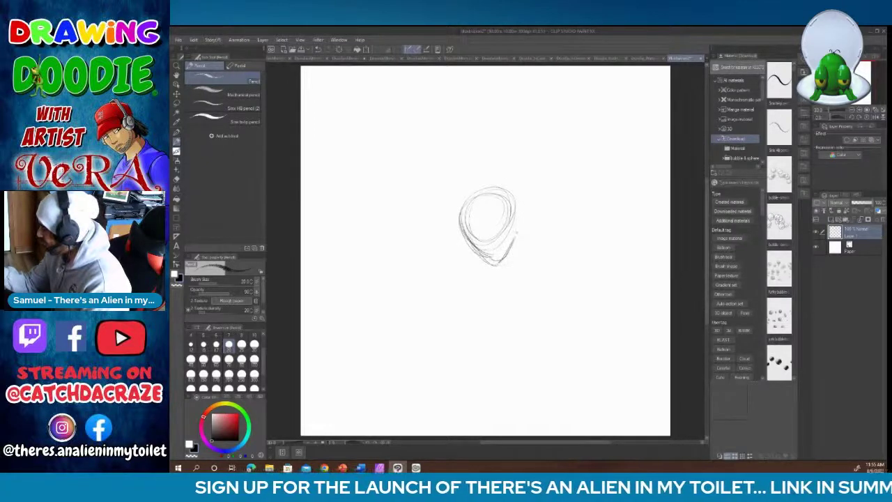
drag(519, 219, 514, 246)
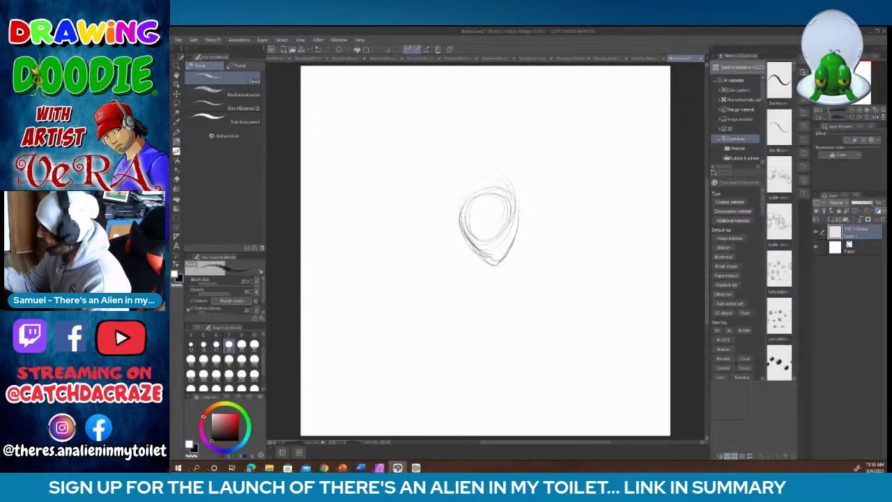
mouse_move(516, 197)
mouse_down()
mouse_move(509, 256)
mouse_move(513, 246)
mouse_move(490, 270)
mouse_up()
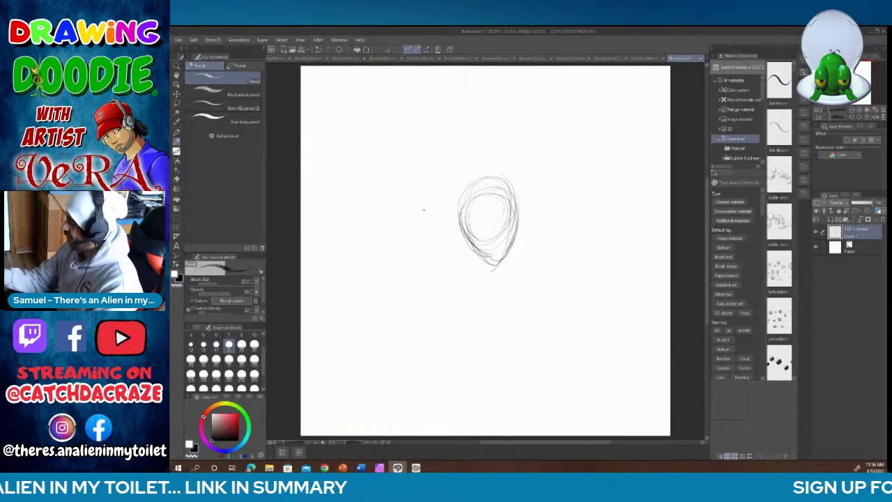
Step: Sketch two arcs left of the head, then undo both of them
drag(455, 194, 392, 209)
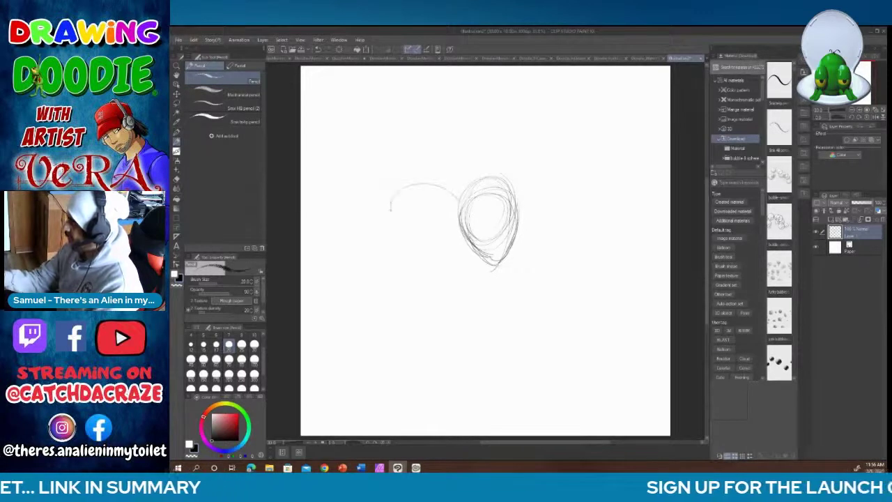
drag(456, 195, 375, 214)
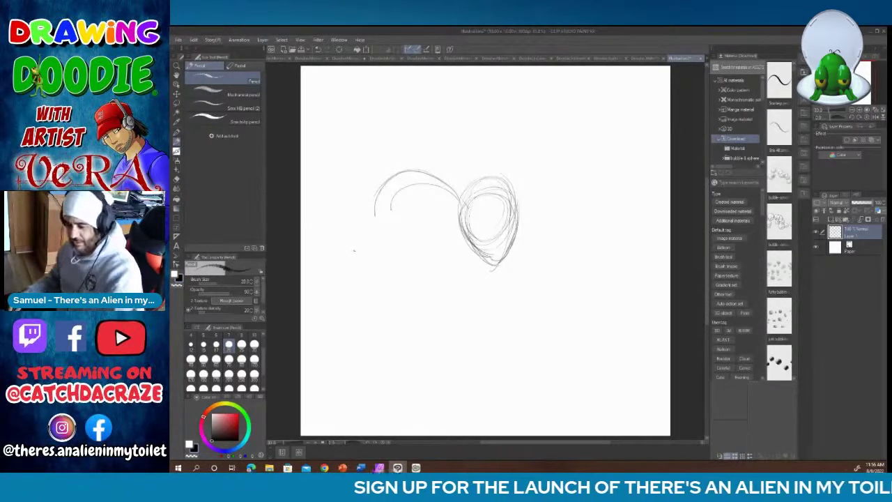
key(ctrl+z)
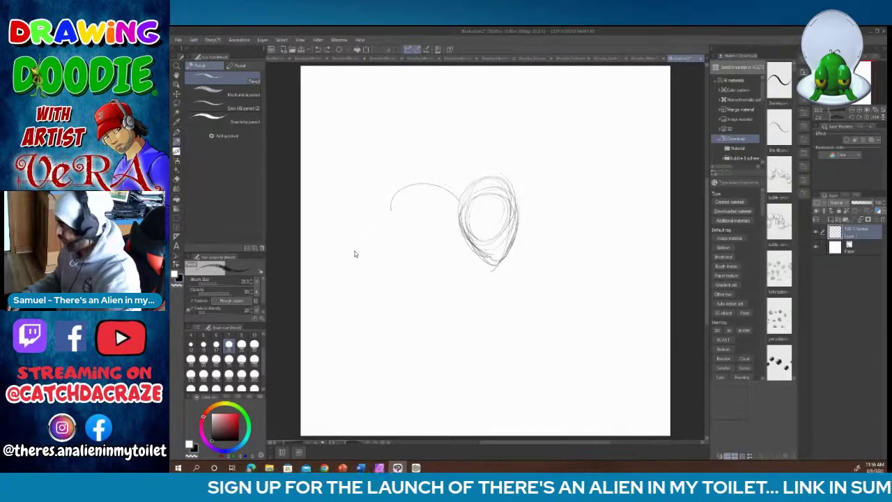
key(ctrl+z)
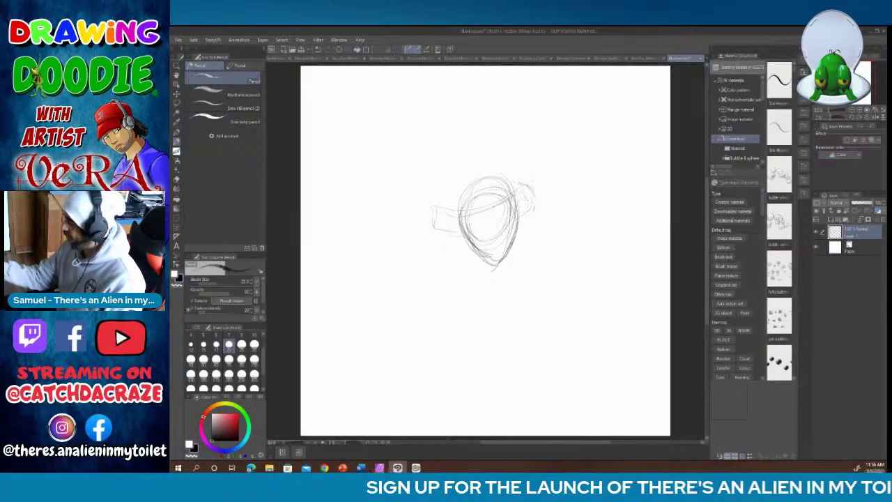
Step: Sketch the body sweeping toward the upper left from the head
drag(522, 182, 531, 215)
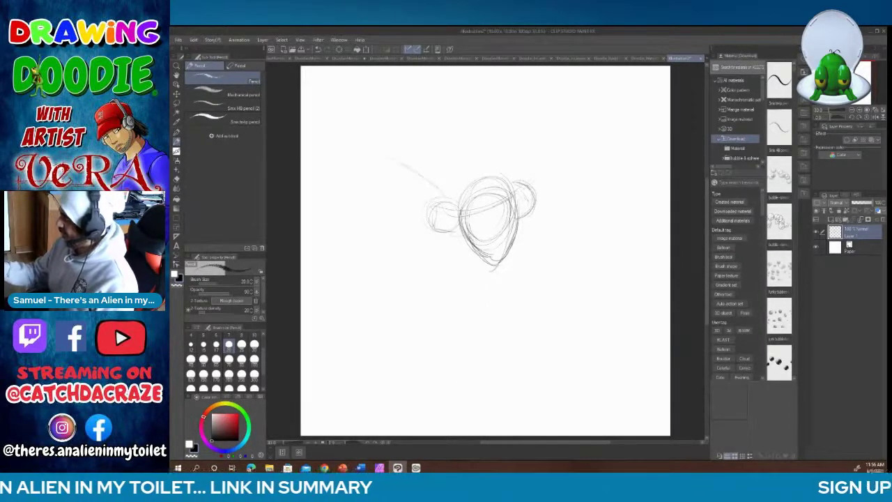
drag(381, 180, 401, 196)
drag(371, 159, 441, 218)
drag(407, 177, 430, 206)
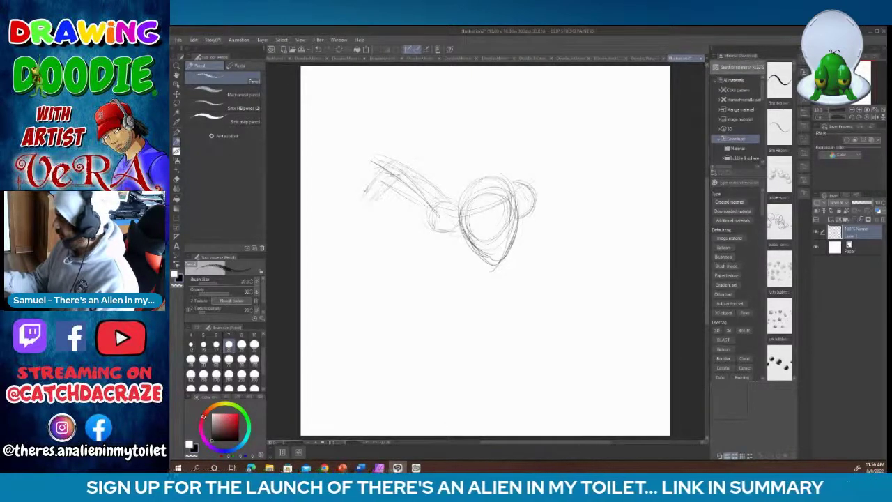
drag(373, 188, 358, 206)
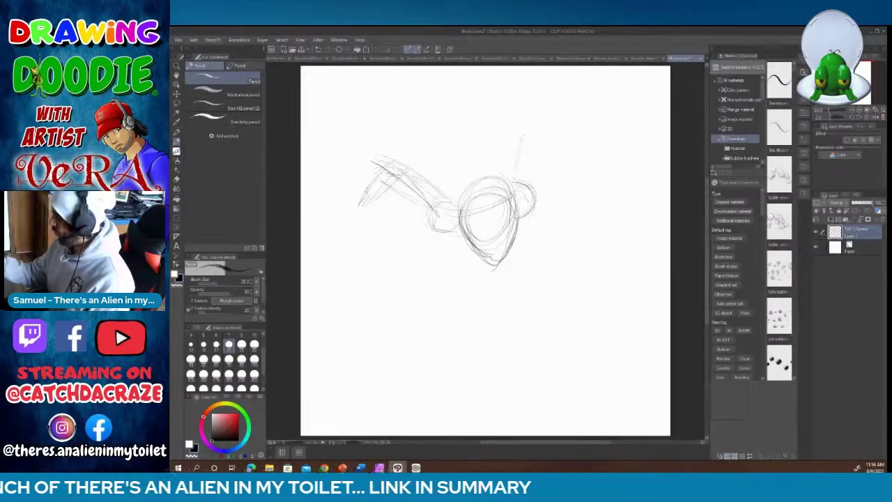
Step: Rough in the raised arm and hand at the upper right
drag(534, 157, 537, 169)
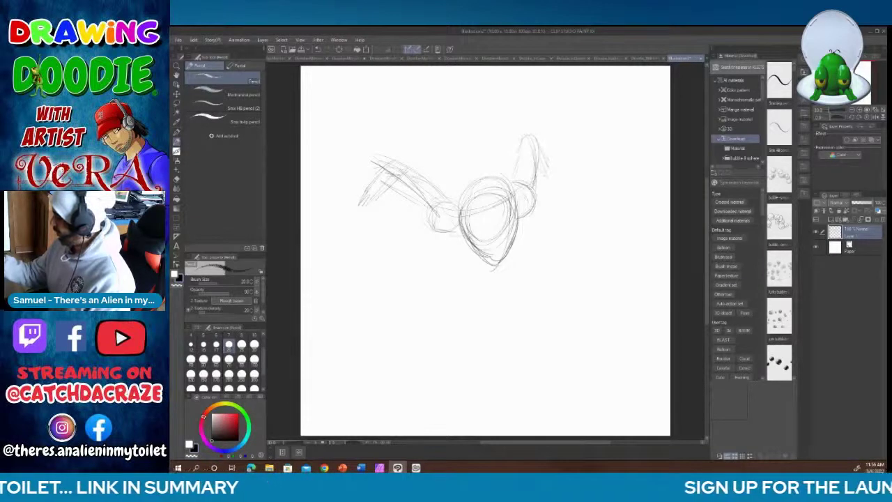
drag(555, 168, 560, 172)
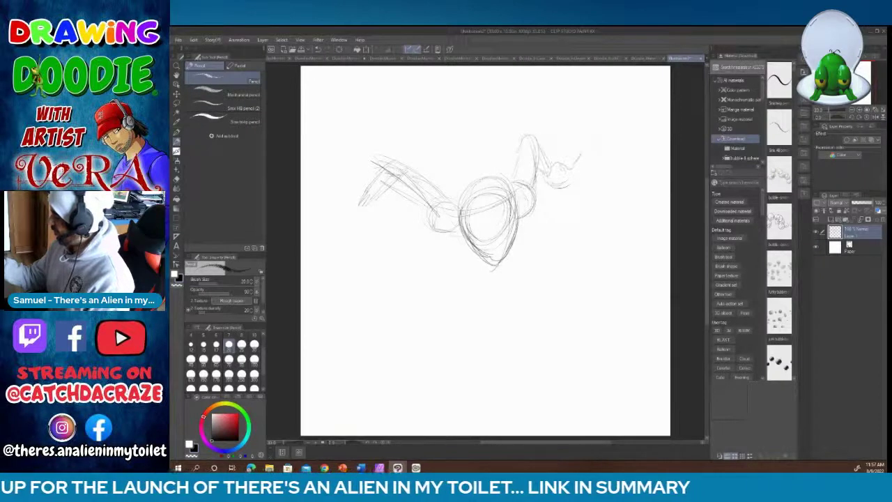
drag(584, 154, 578, 177)
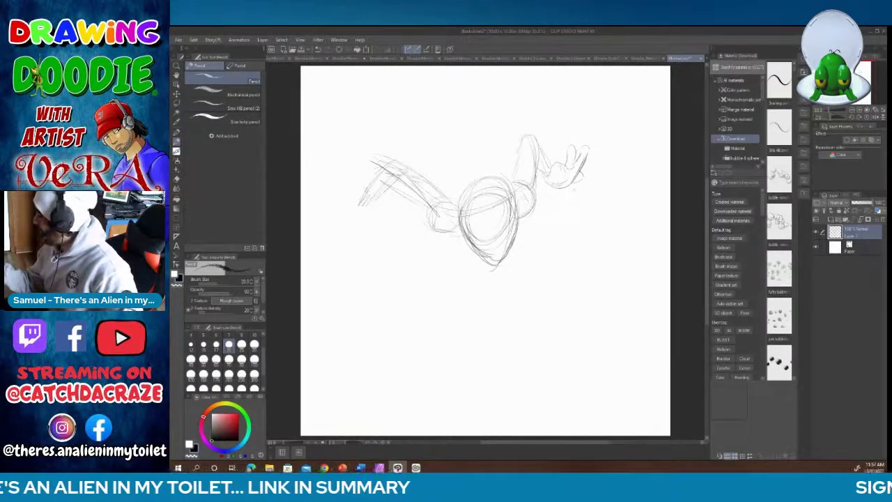
drag(558, 182, 582, 176)
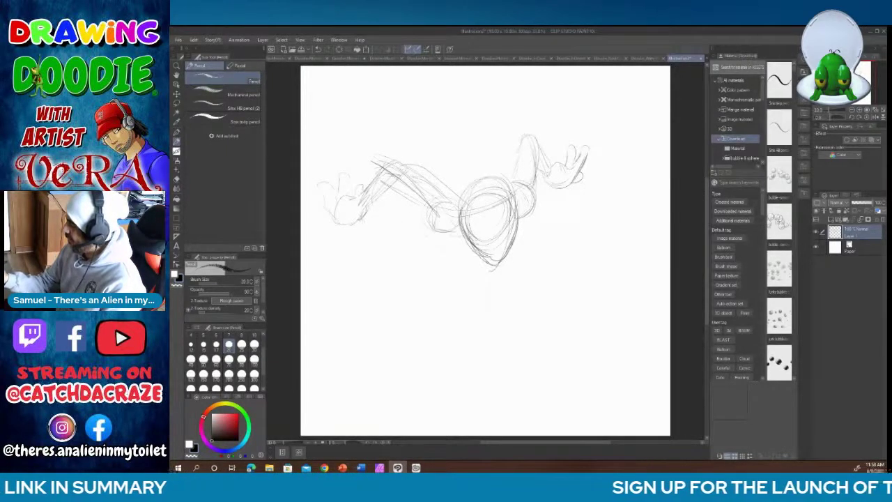
Step: Add overlapping body circles and loose strokes left of and below the head
drag(433, 247, 488, 263)
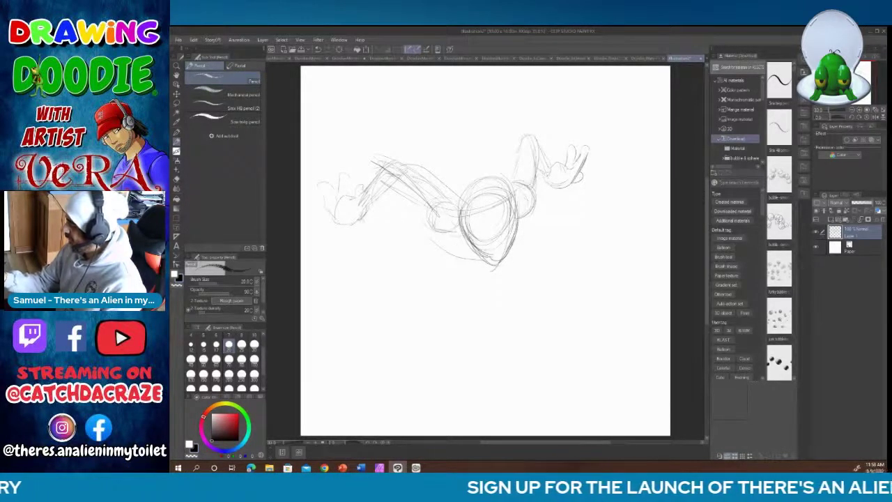
mouse_move(432, 202)
mouse_down()
mouse_move(418, 254)
mouse_move(453, 244)
mouse_move(407, 258)
mouse_up()
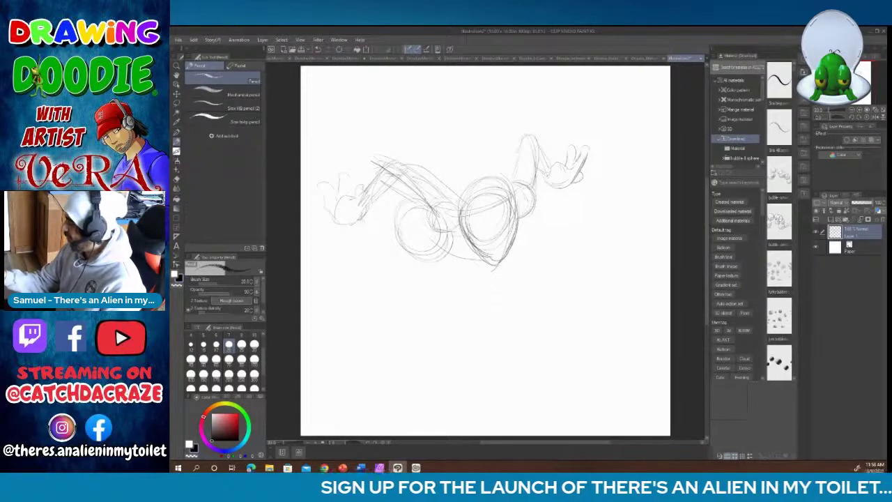
drag(404, 199, 387, 244)
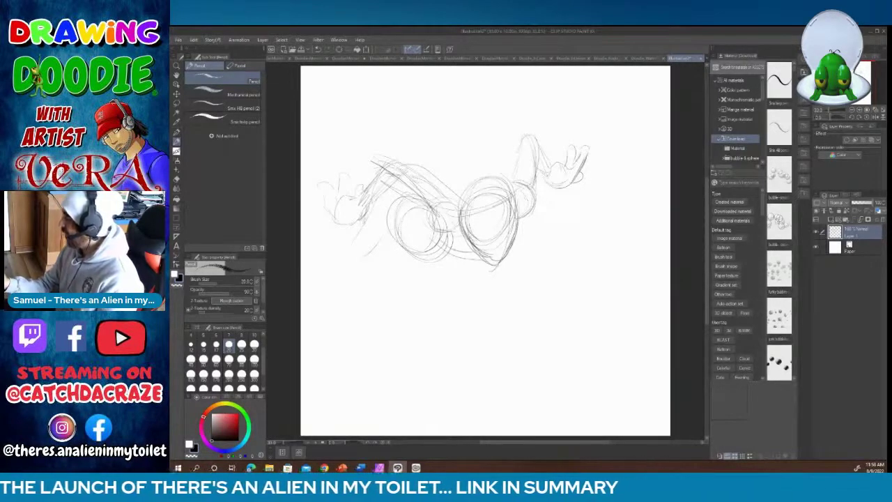
drag(447, 246, 486, 260)
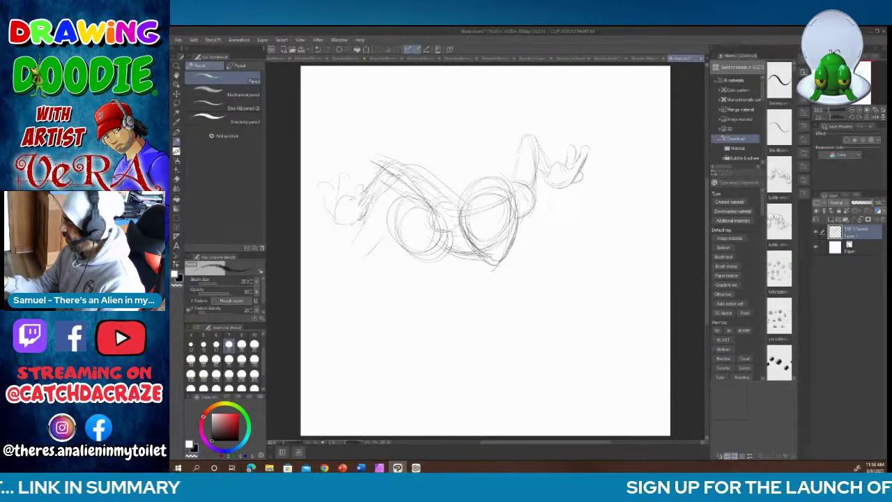
drag(394, 204, 446, 245)
drag(398, 220, 445, 255)
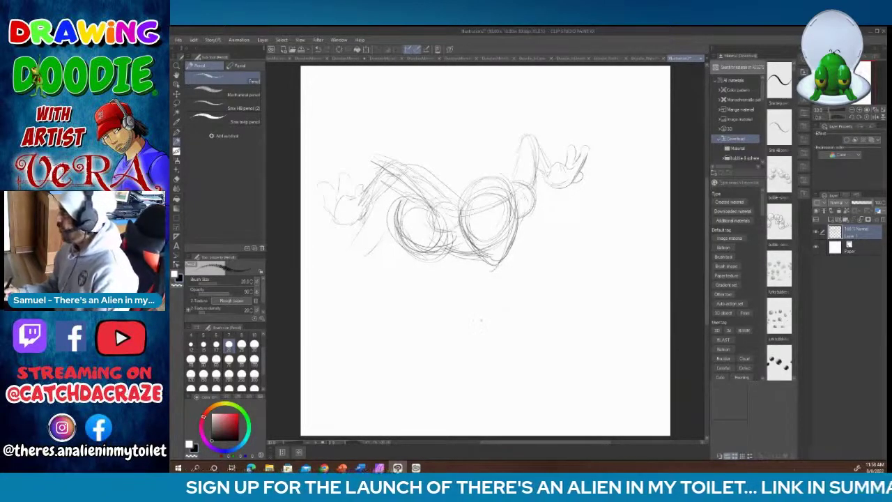
drag(395, 231, 362, 252)
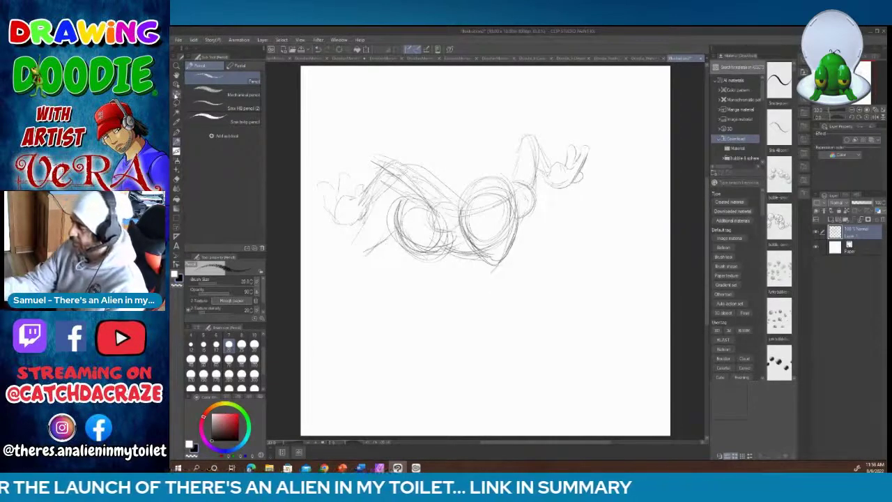
Step: Shift the rough sketch right and slightly up, then add a short stroke beneath it
key(k)
drag(446, 209, 493, 207)
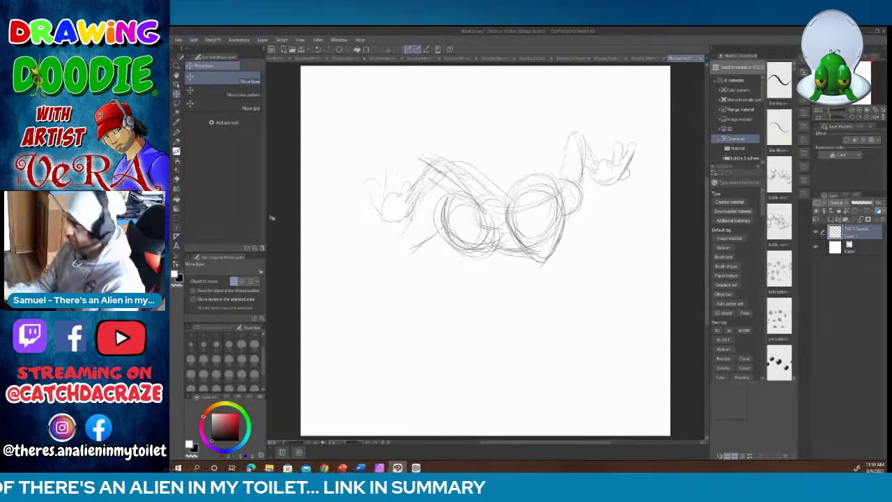
click(178, 135)
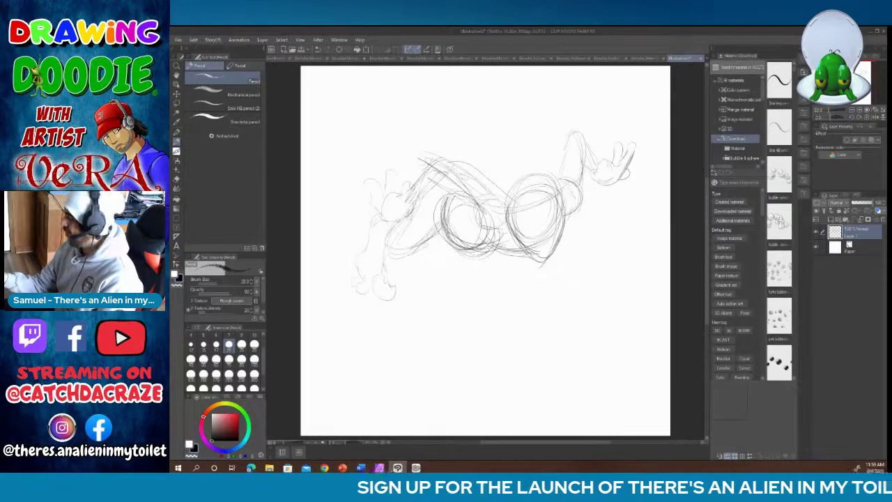
drag(443, 237, 474, 251)
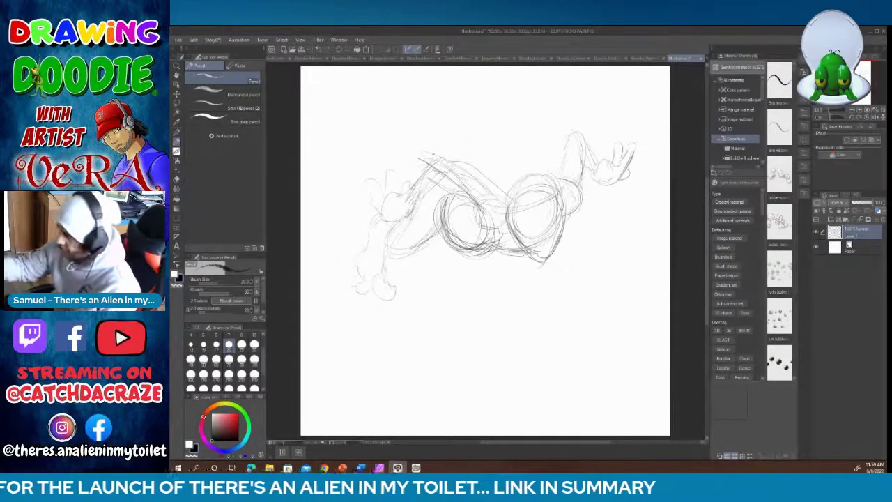
click(216, 123)
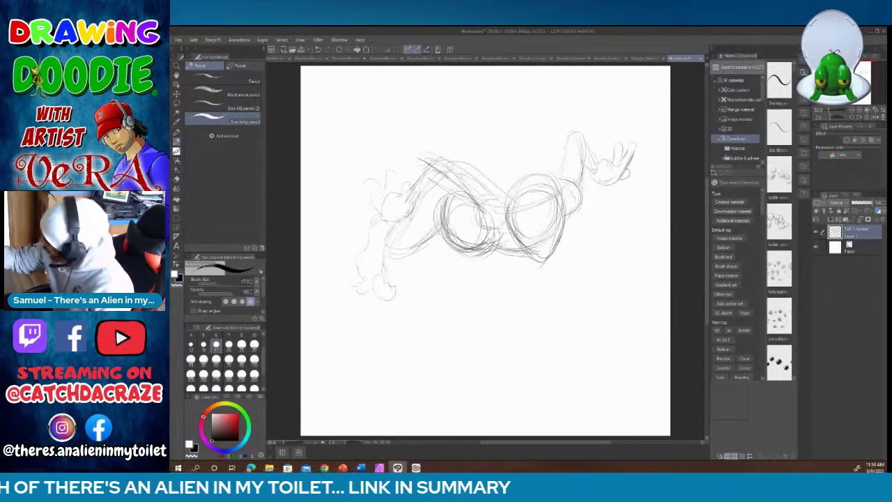
Step: Ink dark lines across the left circle and outline the bent left arm
mouse_move(432, 168)
mouse_down()
mouse_move(505, 231)
mouse_move(491, 231)
mouse_move(507, 233)
mouse_up()
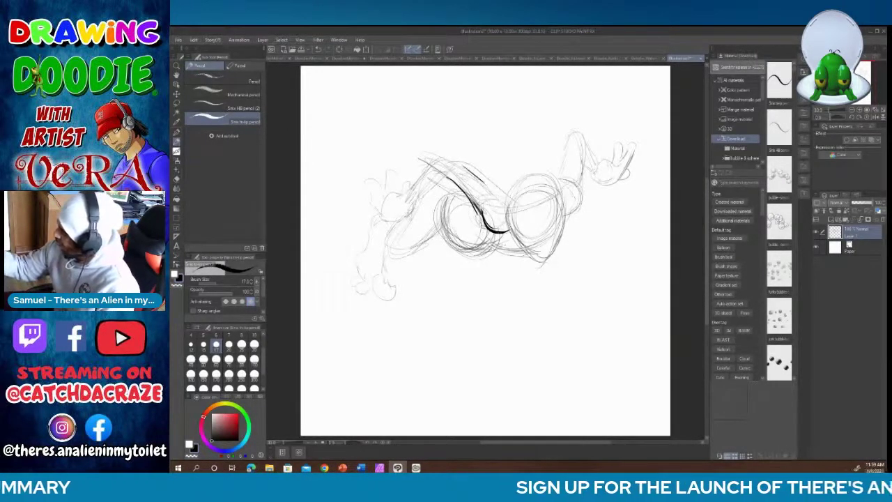
mouse_move(471, 171)
mouse_down()
mouse_move(502, 205)
mouse_move(472, 210)
mouse_move(476, 203)
mouse_up()
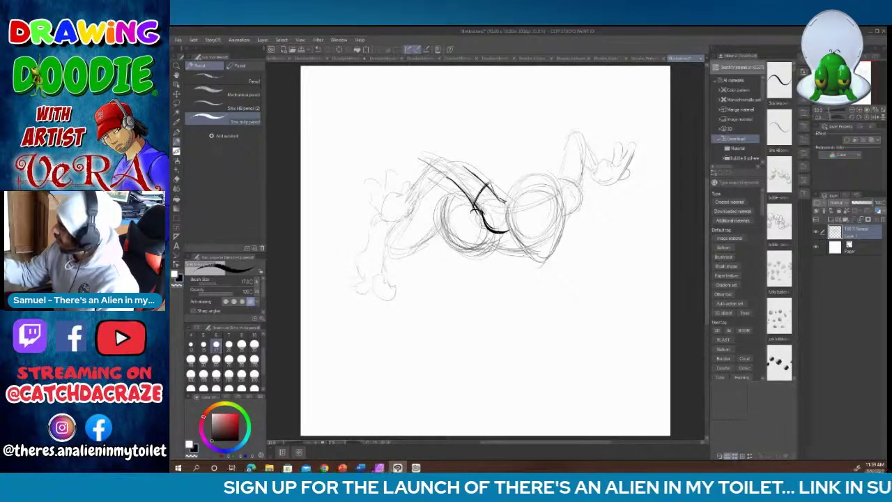
mouse_move(446, 155)
mouse_down()
mouse_move(469, 173)
mouse_move(403, 193)
mouse_up()
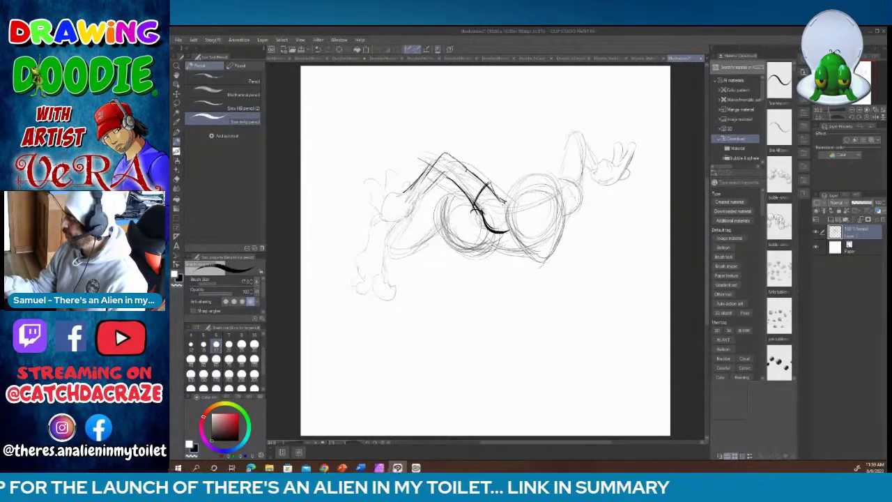
drag(443, 171, 425, 193)
drag(449, 169, 420, 197)
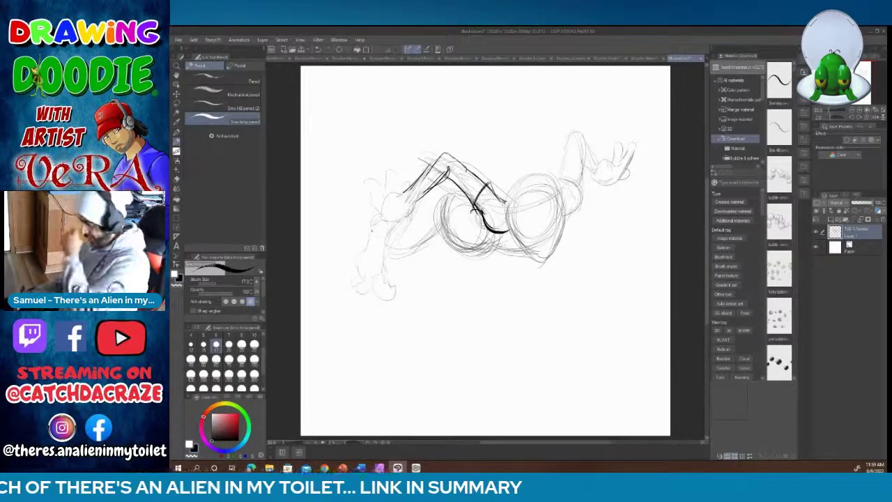
Step: Ink the oval head's left side, chin and top arc
mouse_move(509, 187)
mouse_down()
mouse_move(504, 237)
mouse_move(529, 254)
mouse_up()
mouse_move(509, 212)
mouse_down()
mouse_move(539, 262)
mouse_move(511, 229)
mouse_move(529, 256)
mouse_up()
mouse_move(529, 177)
mouse_down()
mouse_move(509, 191)
mouse_move(540, 174)
mouse_move(555, 179)
mouse_move(562, 195)
mouse_move(566, 227)
mouse_move(547, 265)
mouse_move(534, 259)
mouse_move(539, 254)
mouse_up()
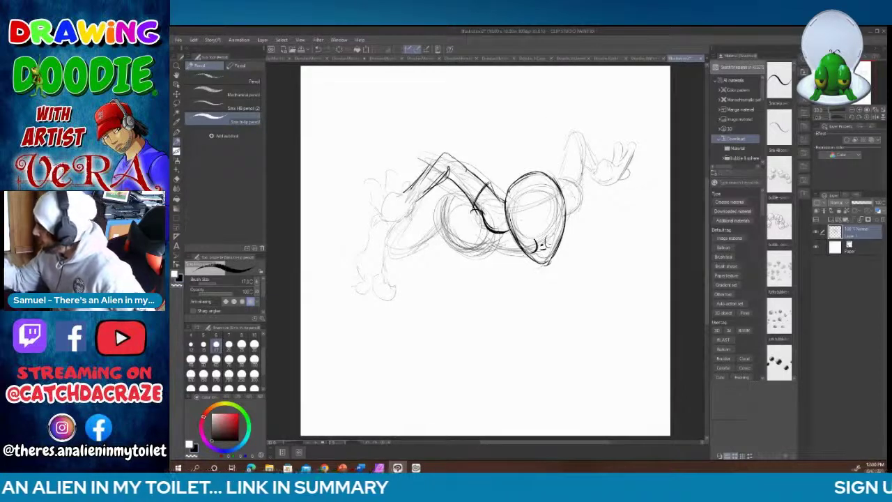
Step: Ink two big oval eyes and touch up the head's top-right curve and chin
mouse_move(521, 194)
mouse_down()
mouse_move(524, 241)
mouse_move(530, 203)
mouse_move(527, 242)
mouse_up()
mouse_move(515, 209)
mouse_down()
mouse_move(530, 192)
mouse_move(551, 230)
mouse_up()
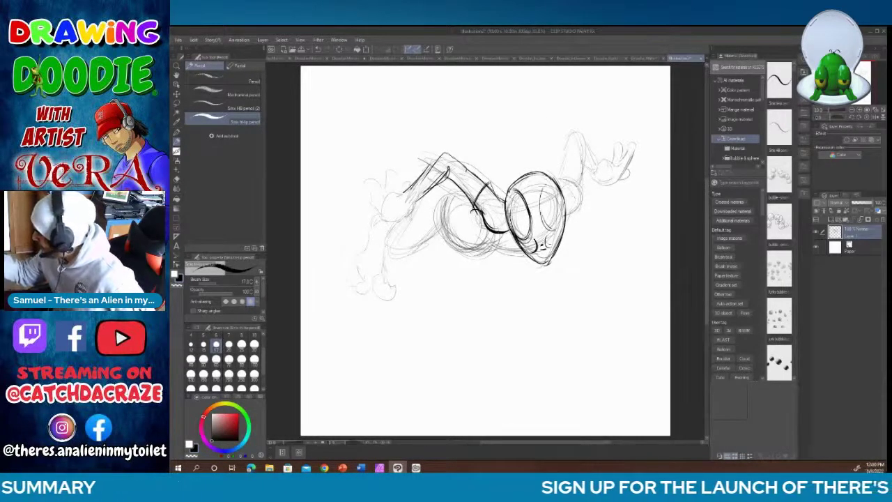
mouse_move(558, 181)
mouse_down()
mouse_move(555, 233)
mouse_move(527, 188)
mouse_move(531, 237)
mouse_up()
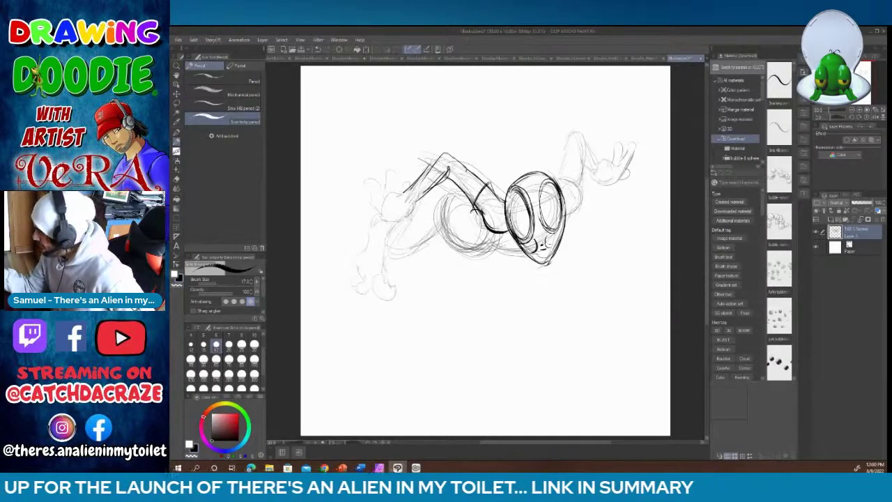
mouse_move(517, 223)
mouse_down()
mouse_move(526, 236)
mouse_move(556, 228)
mouse_up()
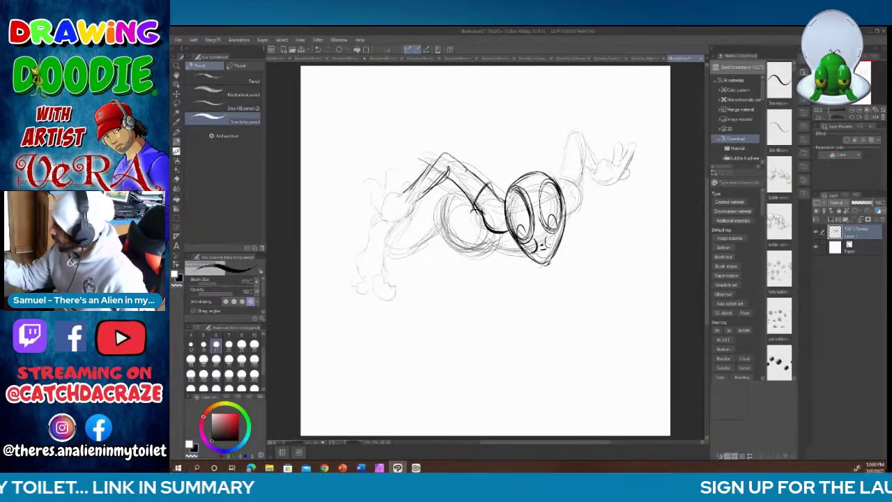
mouse_move(560, 184)
mouse_down()
mouse_move(536, 170)
mouse_move(514, 179)
mouse_up()
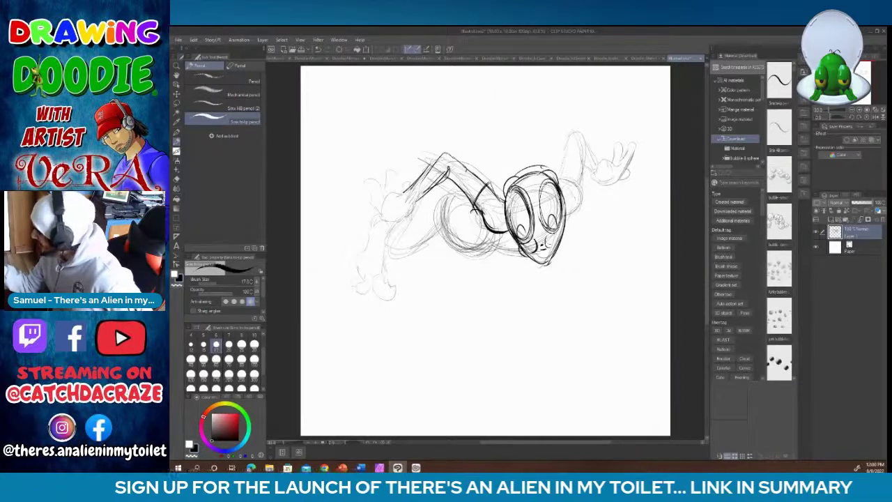
mouse_move(559, 230)
mouse_down()
mouse_move(564, 242)
mouse_move(546, 268)
mouse_up()
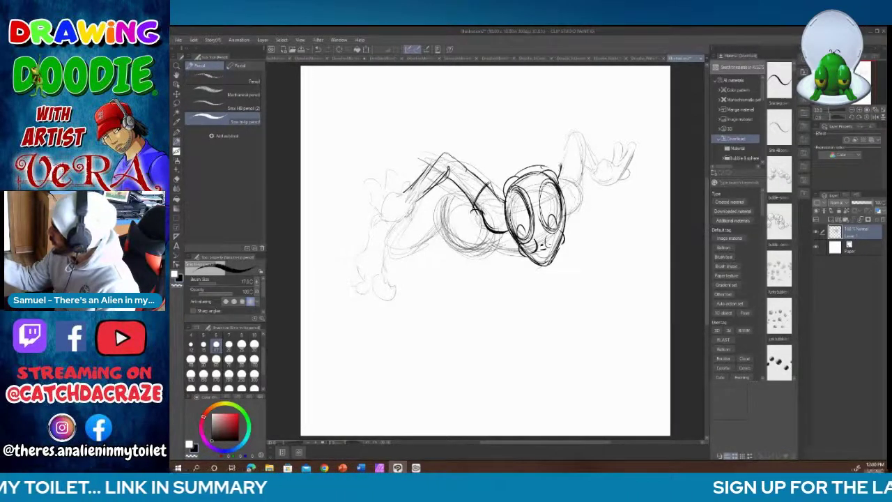
Step: Add dark touch-up lines at the head top, right side and neck
drag(560, 167, 584, 170)
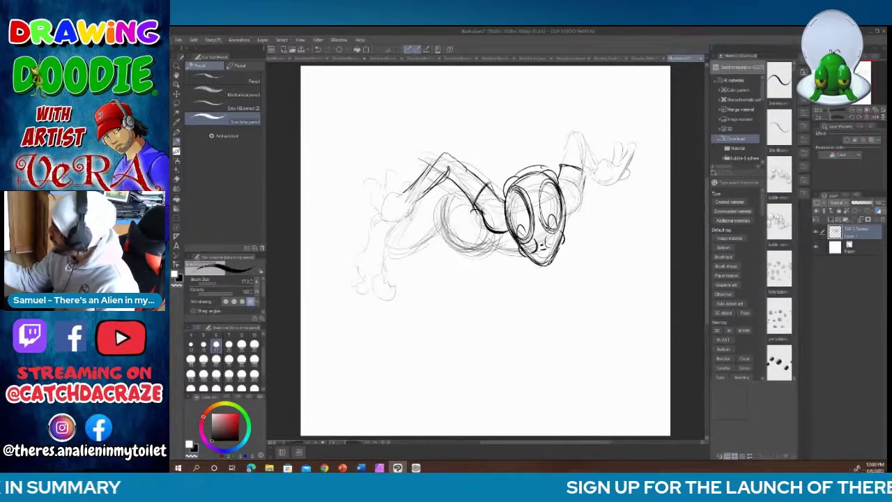
drag(580, 203, 563, 220)
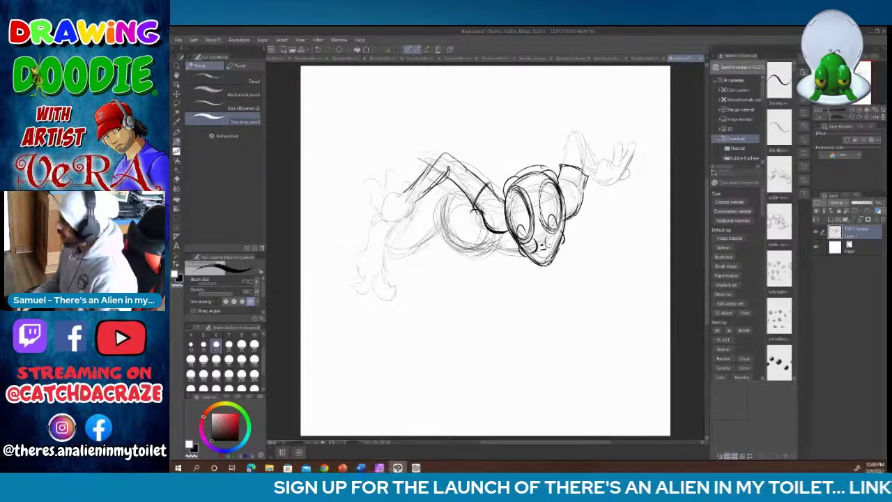
drag(494, 179, 496, 192)
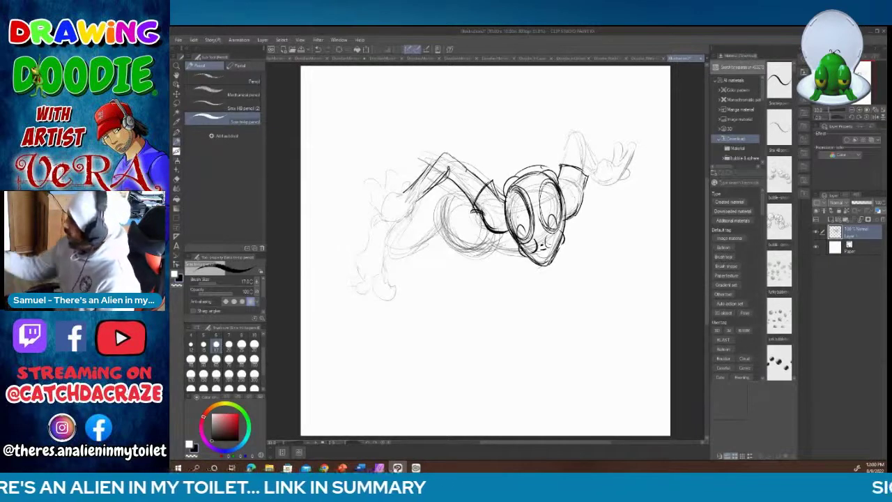
Step: Outline the raised arm, round wrist and open fingers at upper right
drag(578, 128, 566, 151)
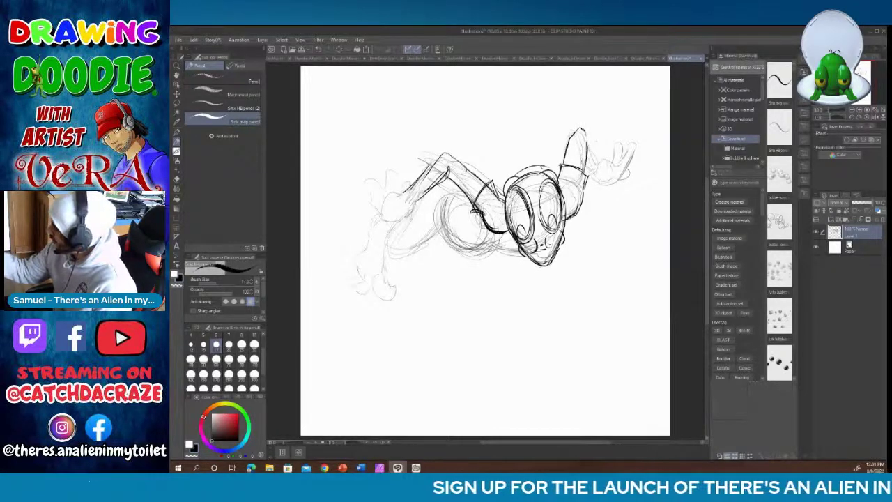
drag(585, 132, 597, 164)
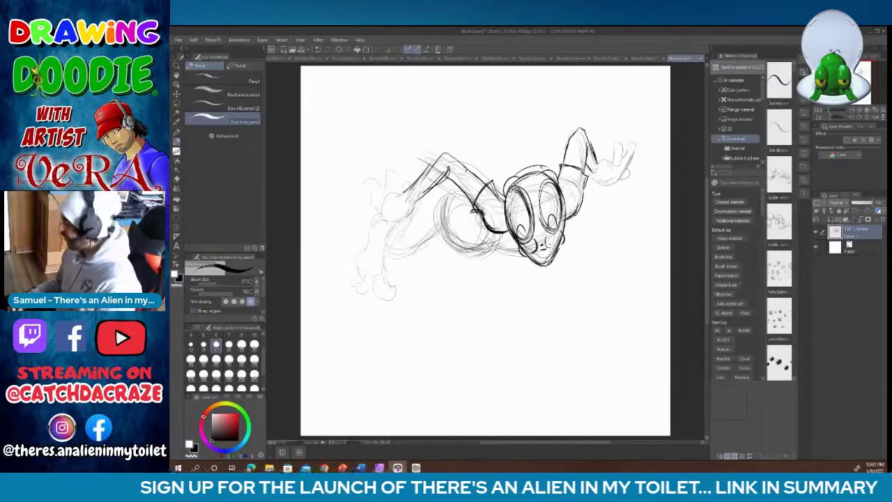
drag(594, 167, 601, 175)
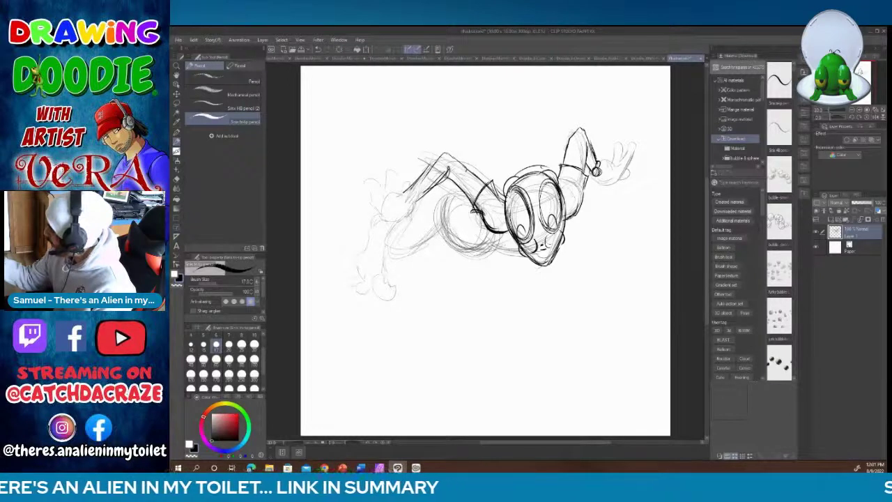
drag(594, 167, 603, 170)
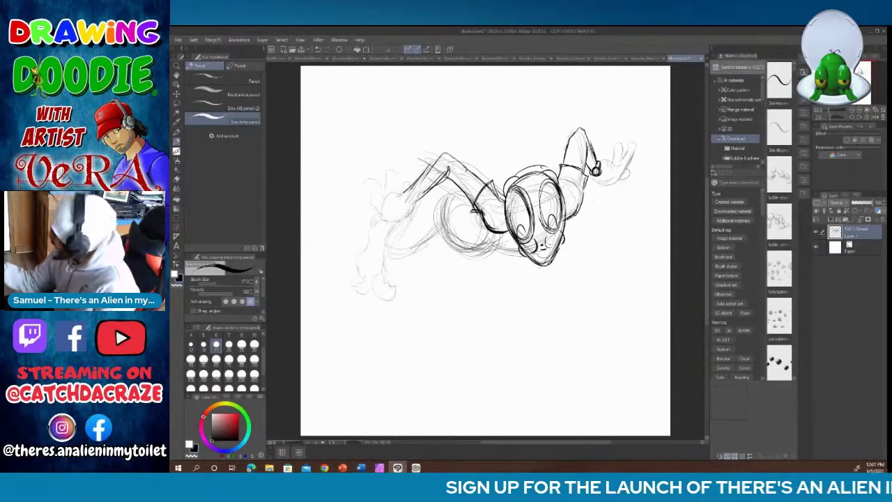
mouse_move(606, 183)
mouse_down()
mouse_move(633, 150)
mouse_move(612, 166)
mouse_move(617, 148)
mouse_move(621, 162)
mouse_up()
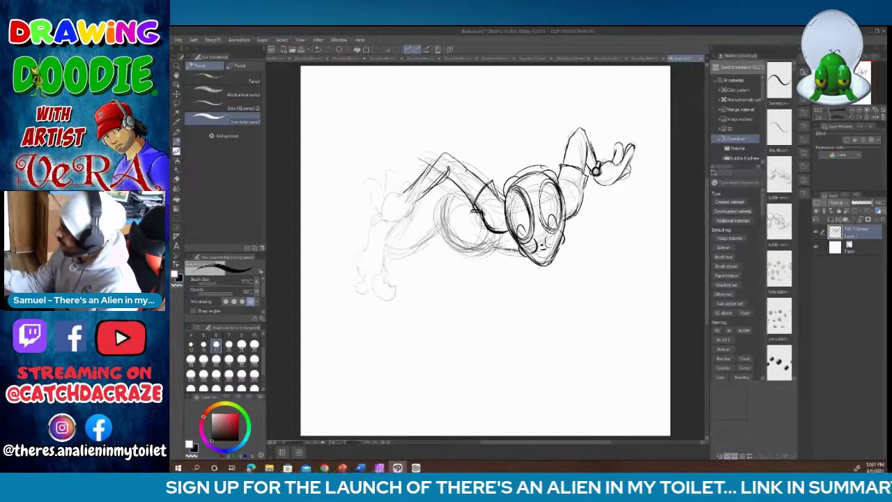
Step: Darken the curving body line under the head and add band strokes along the left arm
mouse_move(439, 212)
mouse_down()
mouse_move(454, 244)
mouse_move(482, 255)
mouse_move(501, 241)
mouse_up()
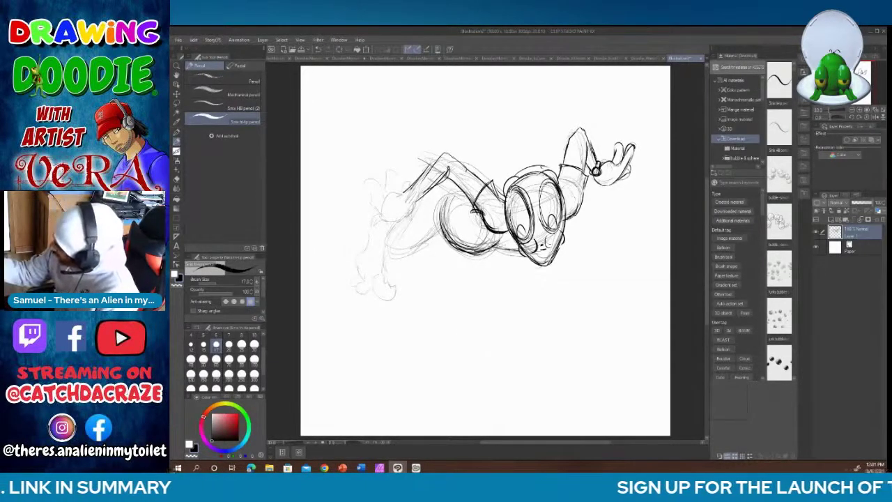
mouse_move(423, 173)
mouse_down()
mouse_move(435, 189)
mouse_move(403, 208)
mouse_move(423, 184)
mouse_up()
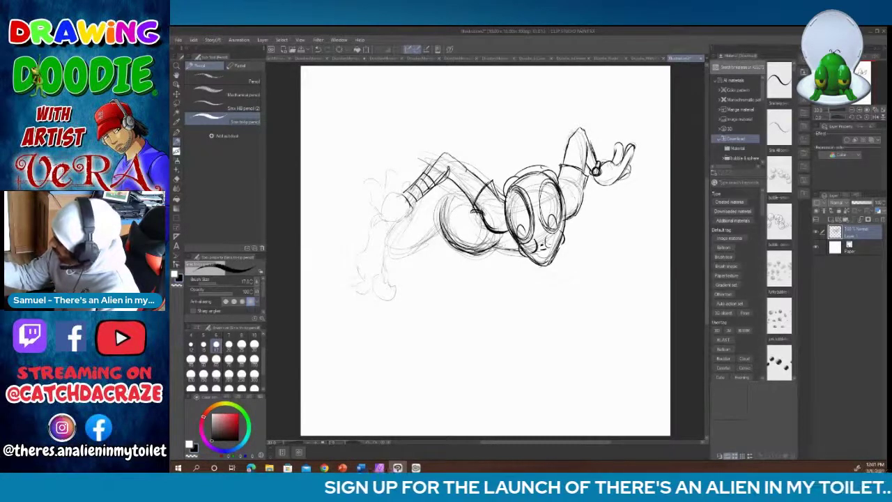
drag(410, 203, 414, 191)
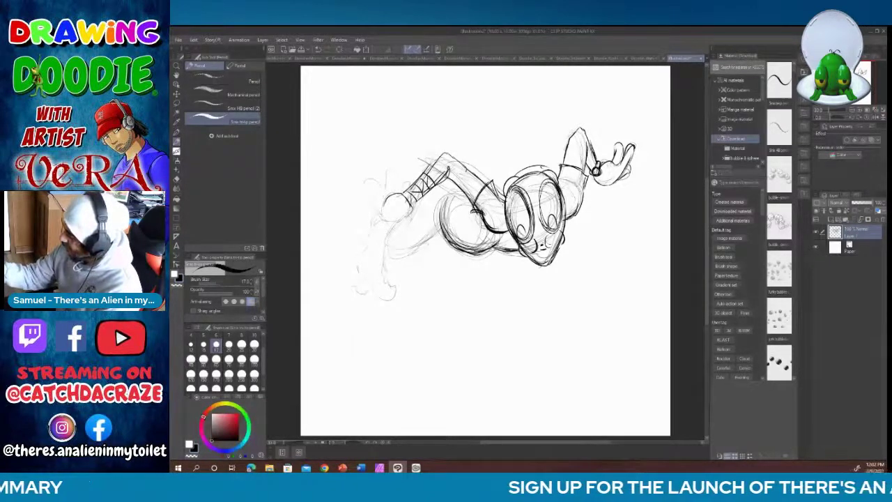
Step: Pencil the left fist, the body's left side, and the hip and lower-leg contours
drag(385, 204, 371, 218)
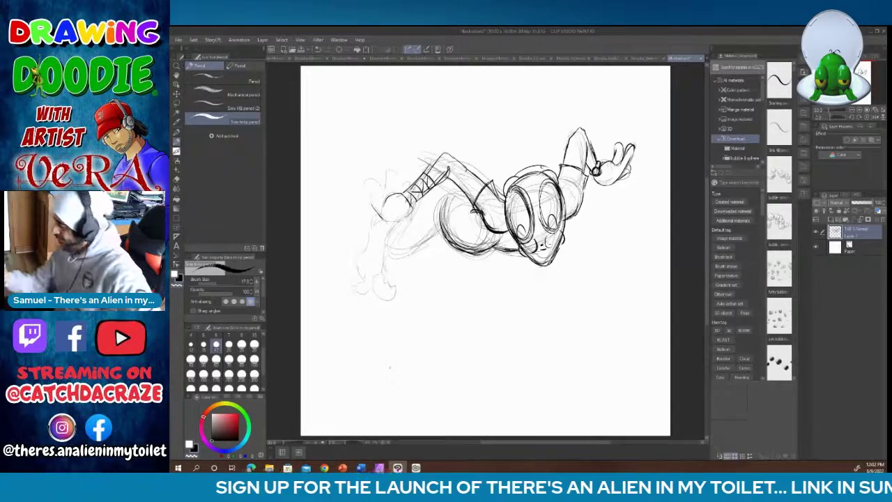
mouse_move(409, 209)
mouse_down()
mouse_move(374, 222)
mouse_move(365, 186)
mouse_move(381, 176)
mouse_move(385, 201)
mouse_up()
drag(389, 166, 396, 193)
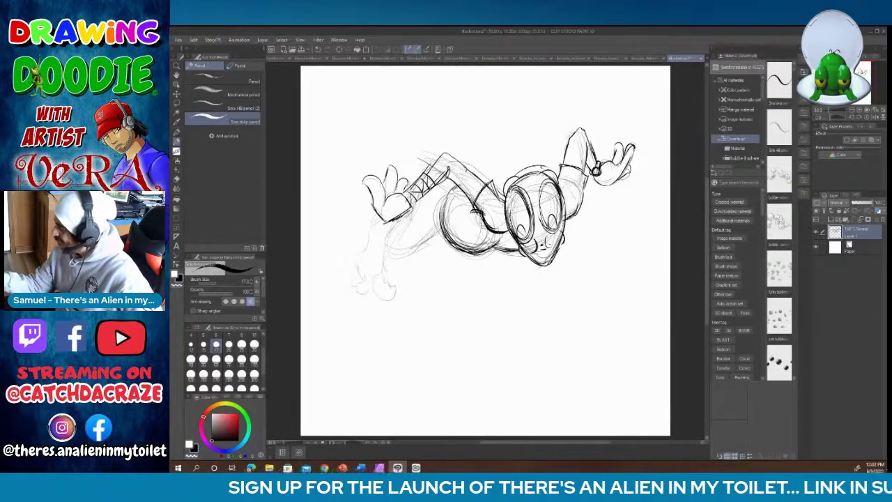
mouse_move(441, 191)
mouse_down()
mouse_move(439, 245)
mouse_move(455, 252)
mouse_up()
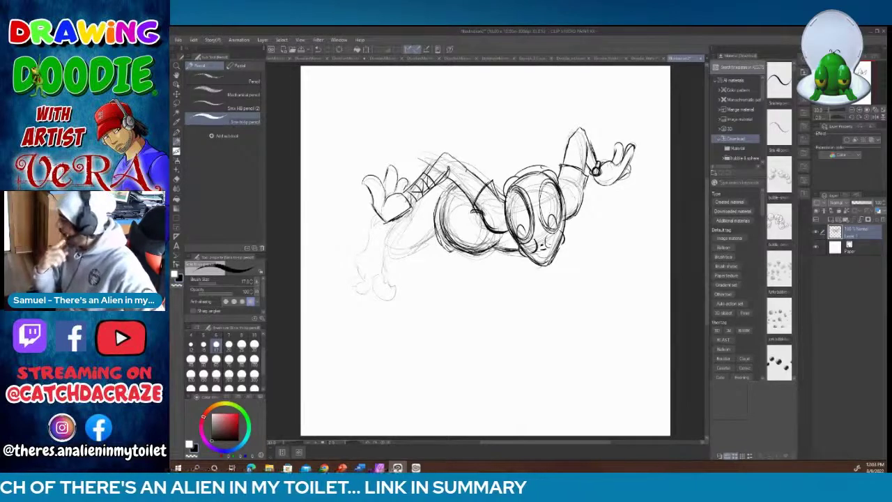
drag(385, 233, 397, 219)
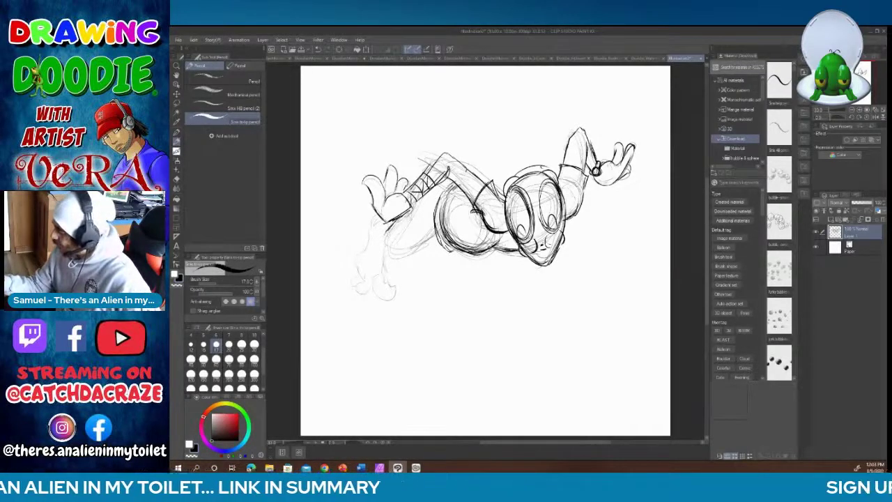
drag(390, 258, 438, 235)
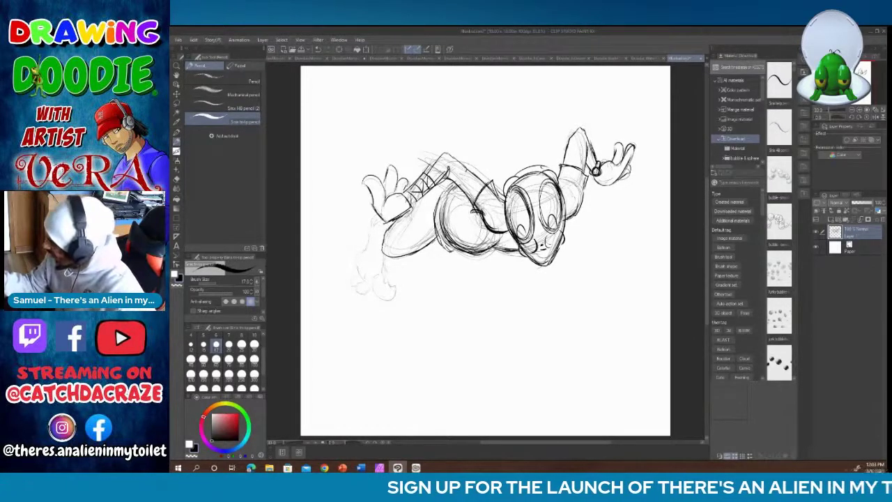
drag(375, 211, 378, 255)
mouse_move(379, 217)
mouse_down()
mouse_move(380, 255)
mouse_move(383, 238)
mouse_move(365, 252)
mouse_move(355, 280)
mouse_up()
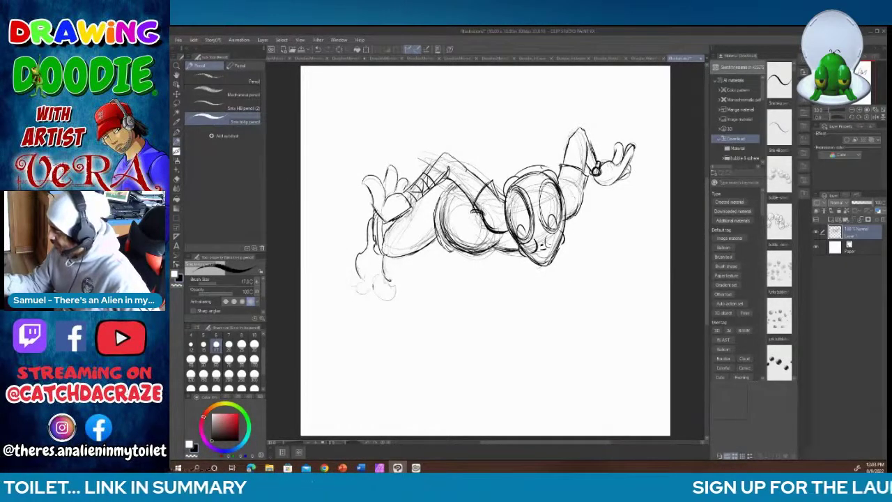
Step: Rough in the trailing foot's outline and add small marks on top of the head
mouse_move(392, 279)
mouse_down()
mouse_move(395, 298)
mouse_move(363, 295)
mouse_up()
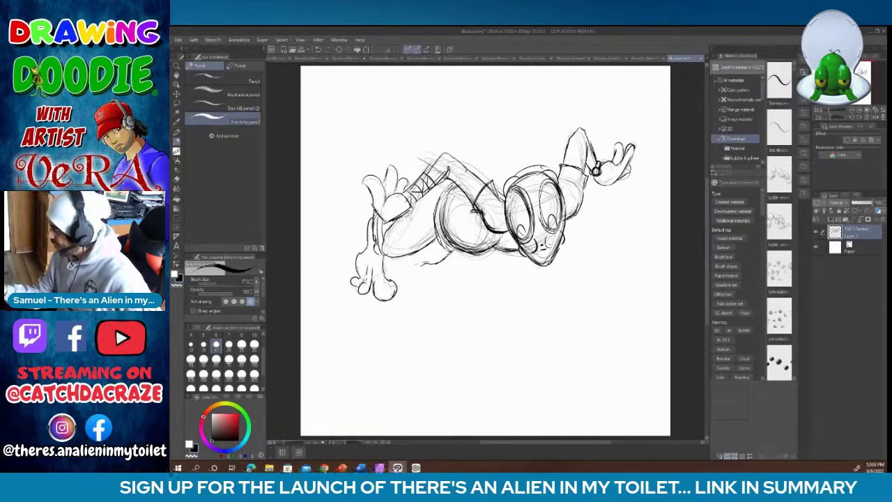
drag(391, 264, 398, 281)
mouse_move(389, 266)
mouse_down()
mouse_move(401, 280)
mouse_move(451, 253)
mouse_up()
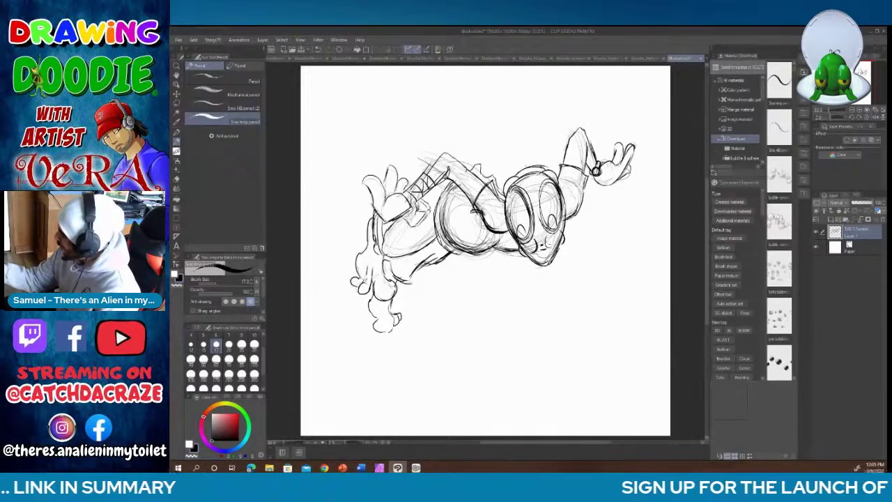
drag(530, 155, 523, 168)
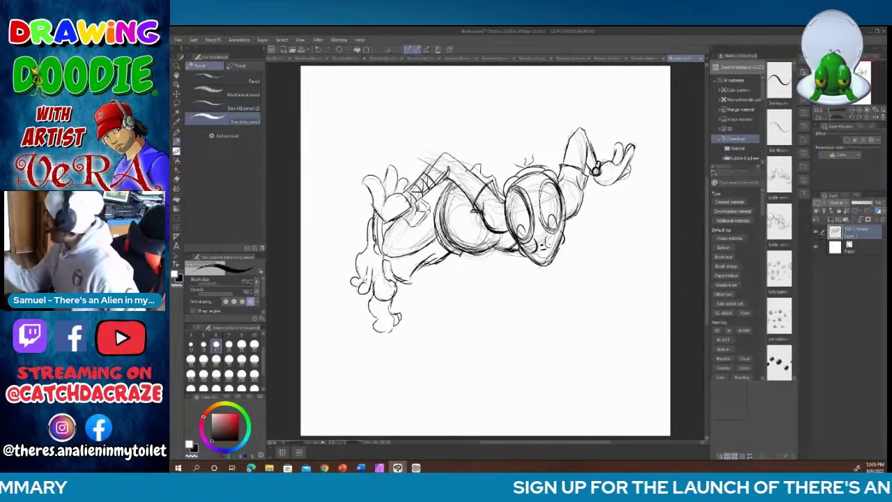
Step: Add a new raster layer for inking and choose the G-pen at a smaller brush size
click(839, 221)
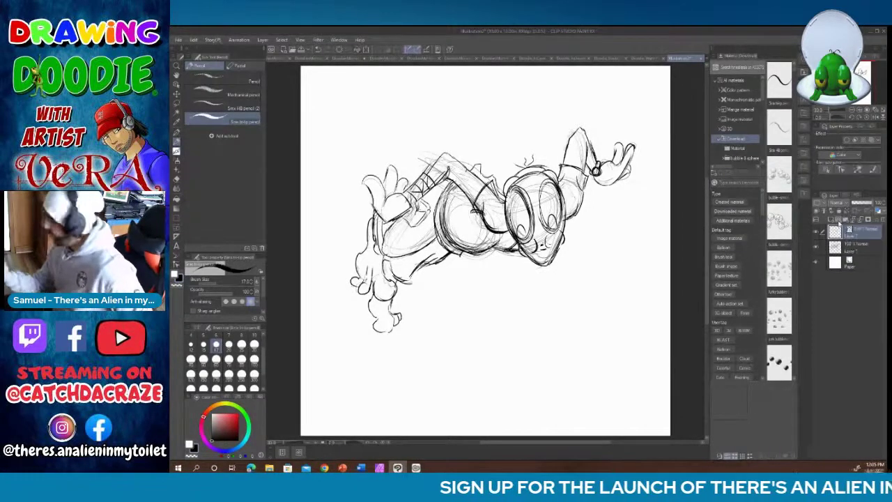
click(176, 131)
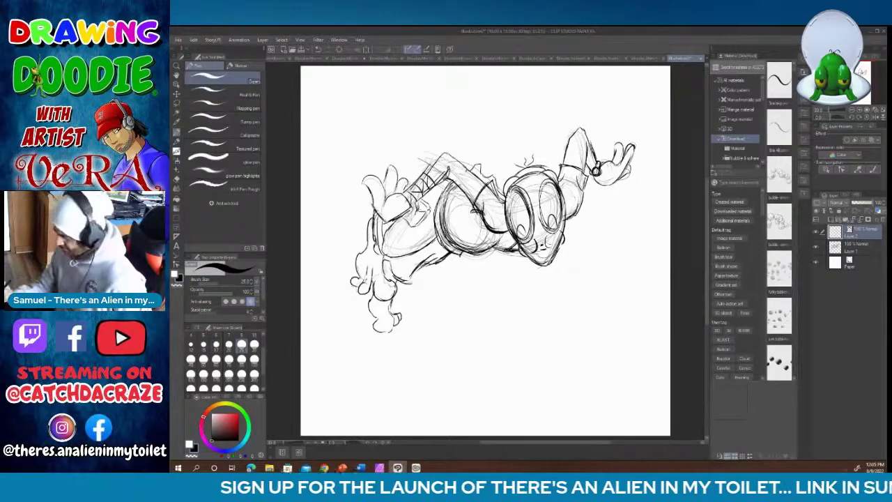
click(217, 344)
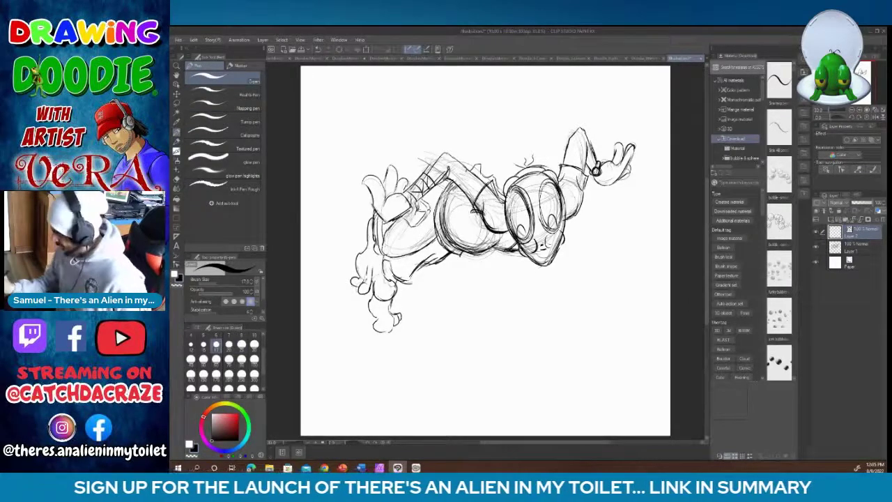
scroll(488, 251, right, 3)
Step: Lower Layer 1's opacity to fade the sketch, then make Layer 2 active
click(857, 246)
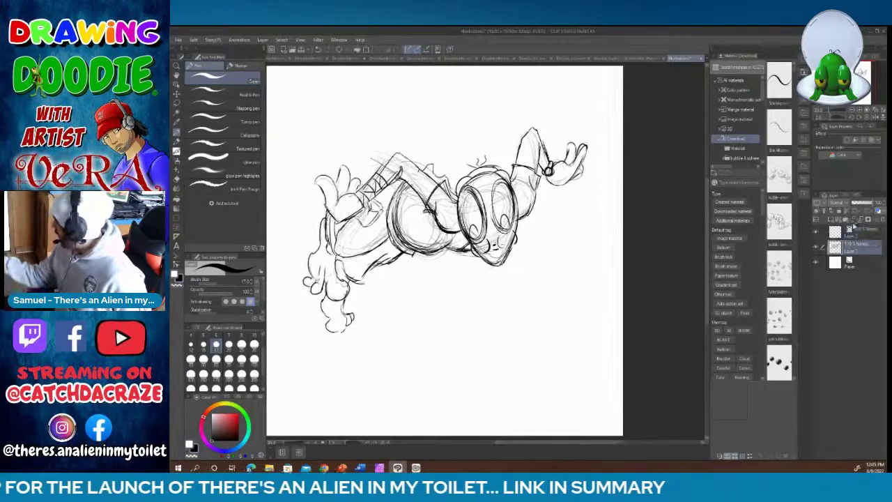
drag(880, 203, 863, 202)
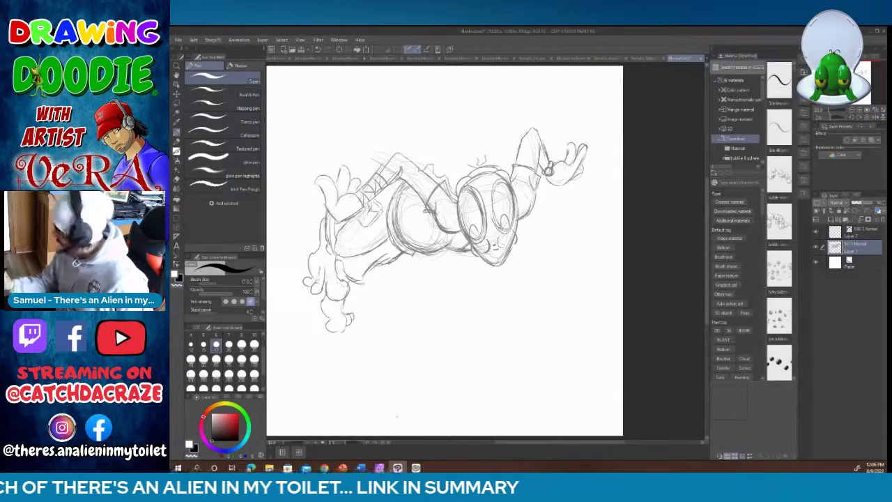
click(837, 233)
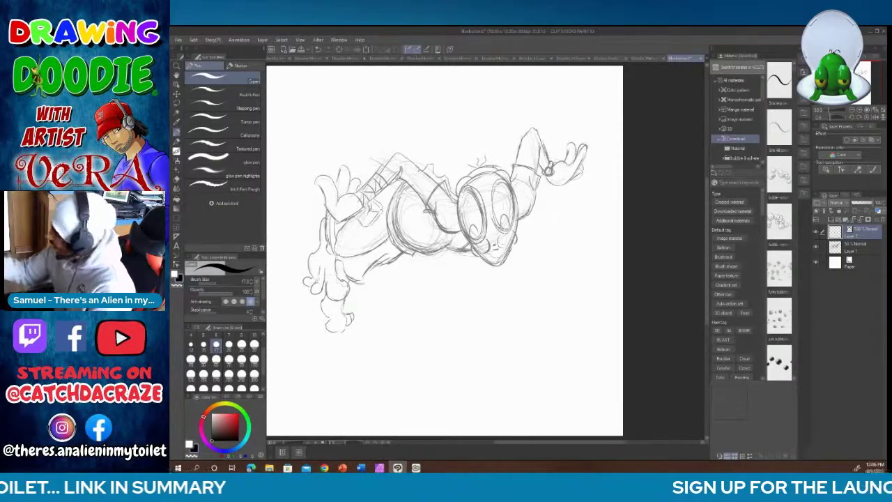
scroll(709, 208, down, 2)
scroll(710, 208, down, 1)
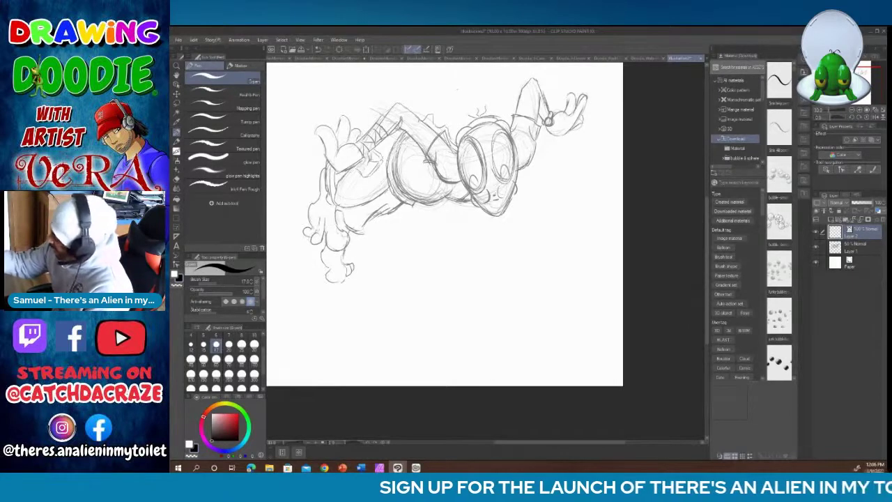
Step: Ink the left eye's bold outline, the head's lower edge and its right side
mouse_move(458, 157)
mouse_down()
mouse_move(474, 196)
mouse_move(487, 186)
mouse_move(488, 163)
mouse_move(478, 138)
mouse_move(460, 144)
mouse_move(508, 184)
mouse_move(518, 167)
mouse_move(513, 135)
mouse_move(500, 126)
mouse_move(492, 134)
mouse_up()
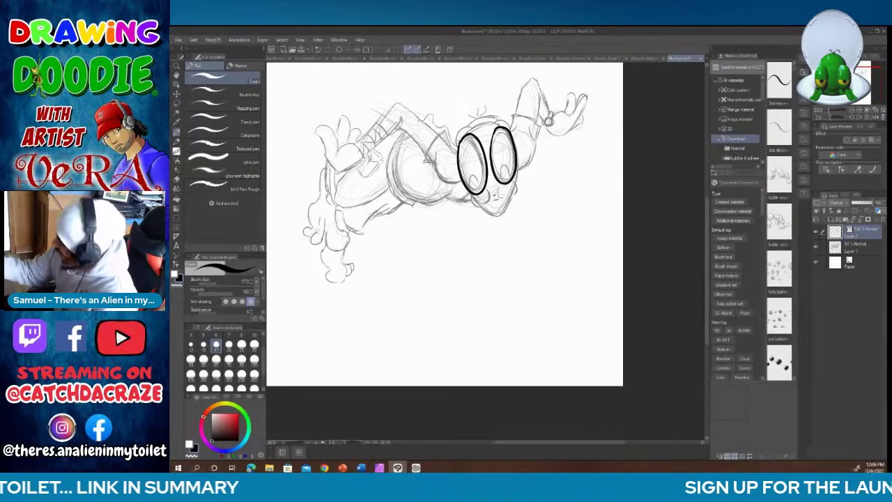
mouse_move(456, 144)
mouse_down()
mouse_move(507, 118)
mouse_move(512, 132)
mouse_move(492, 109)
mouse_move(502, 119)
mouse_up()
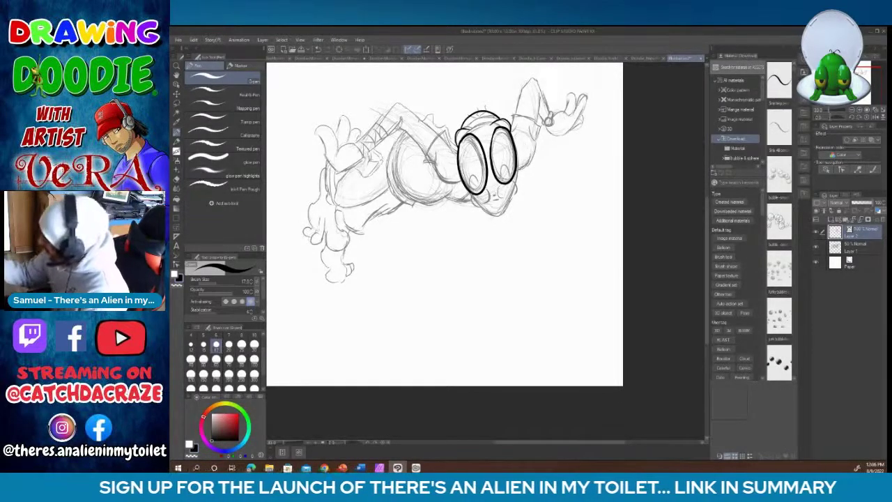
mouse_move(470, 193)
mouse_down()
mouse_move(474, 206)
mouse_move(502, 216)
mouse_move(516, 176)
mouse_move(493, 210)
mouse_move(504, 201)
mouse_up()
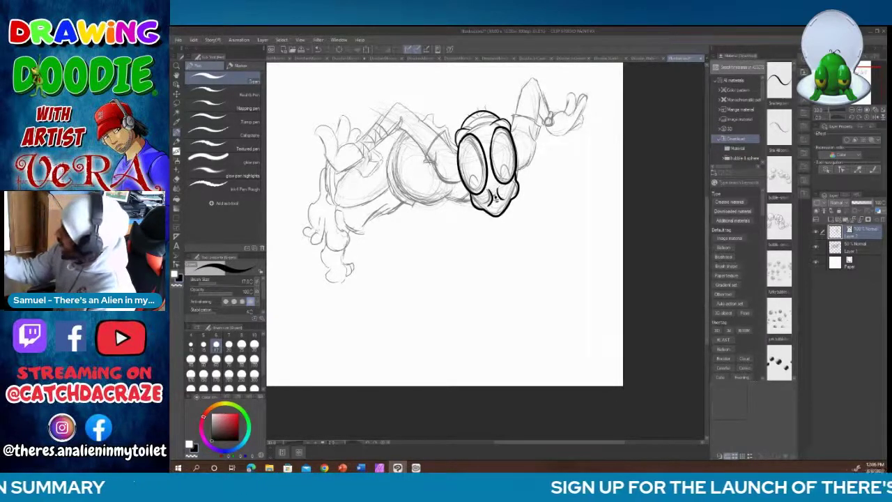
drag(469, 179, 511, 177)
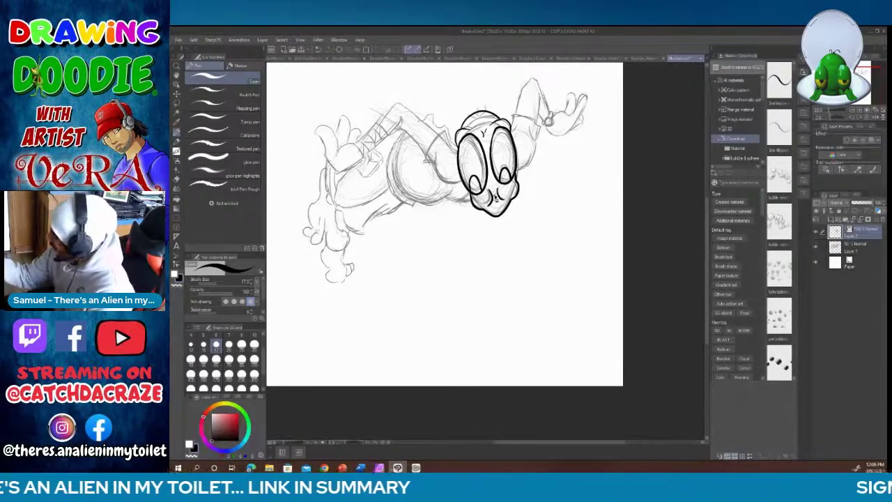
mouse_move(524, 167)
mouse_down()
mouse_move(541, 124)
mouse_move(514, 113)
mouse_up()
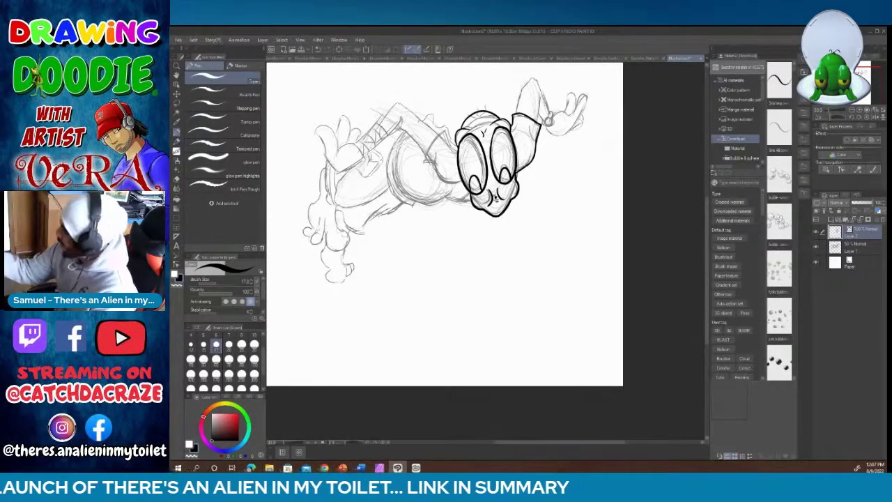
Step: Ink the raised arm's edges, the head's left outline and the collar
mouse_move(537, 122)
mouse_down()
mouse_move(541, 99)
mouse_move(523, 85)
mouse_move(541, 78)
mouse_up()
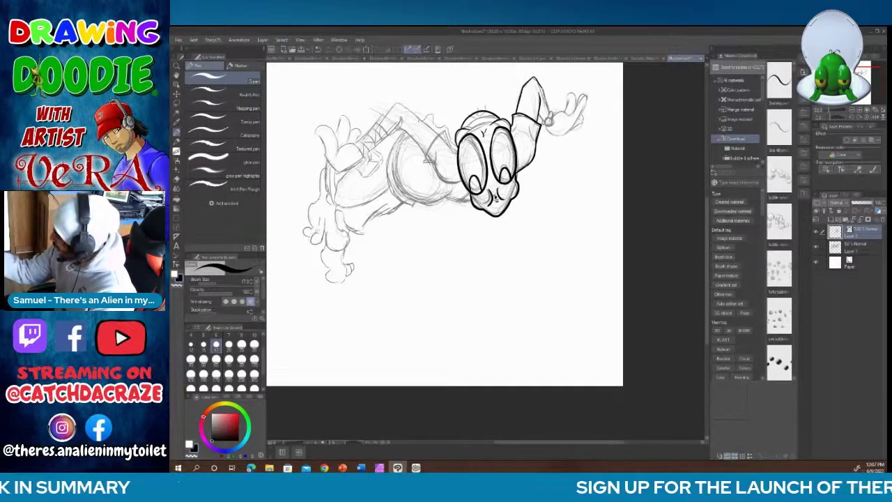
drag(542, 90, 550, 112)
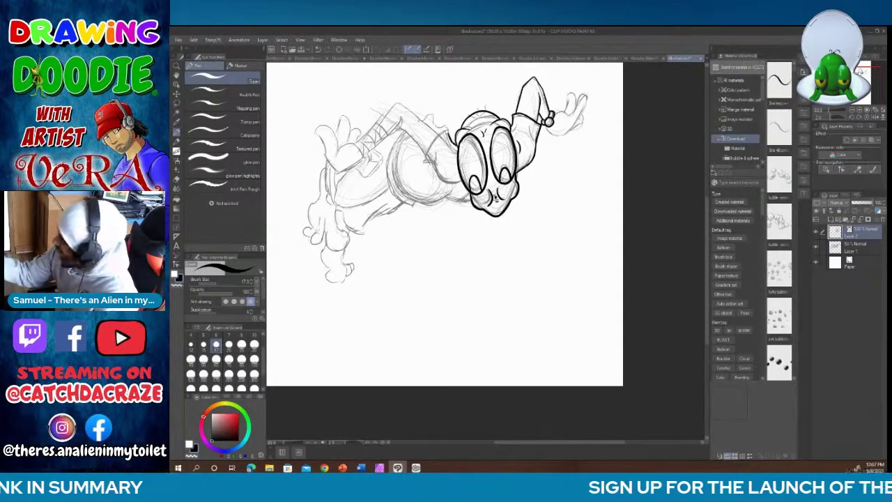
mouse_move(445, 129)
mouse_down()
mouse_move(426, 155)
mouse_move(437, 172)
mouse_move(462, 183)
mouse_up()
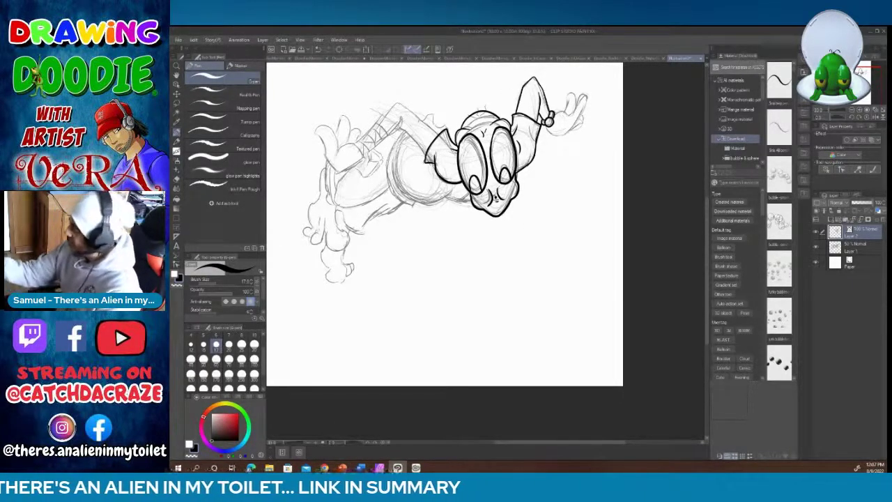
mouse_move(400, 125)
mouse_down()
mouse_move(425, 154)
mouse_move(407, 109)
mouse_move(383, 119)
mouse_move(392, 132)
mouse_move(354, 145)
mouse_up()
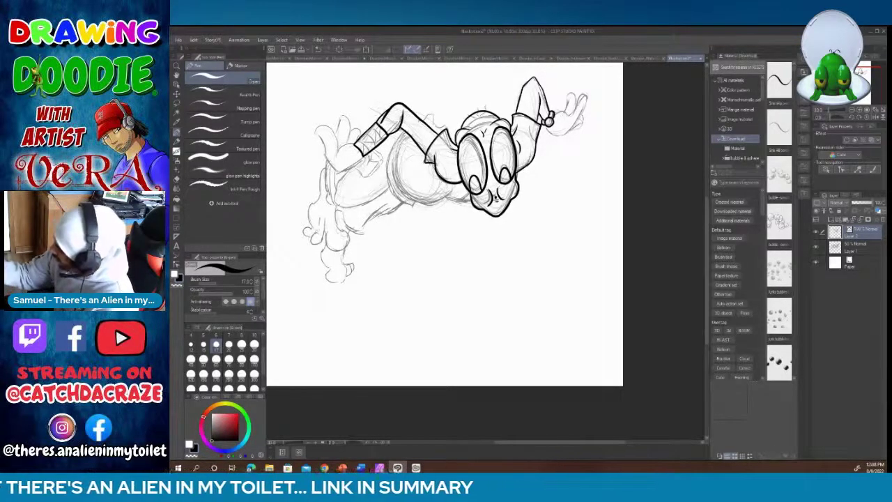
Step: Ink the sleeve cuff, plus the raised arm's wrist and fingers
mouse_move(357, 140)
mouse_down()
mouse_move(369, 153)
mouse_move(384, 130)
mouse_move(365, 156)
mouse_up()
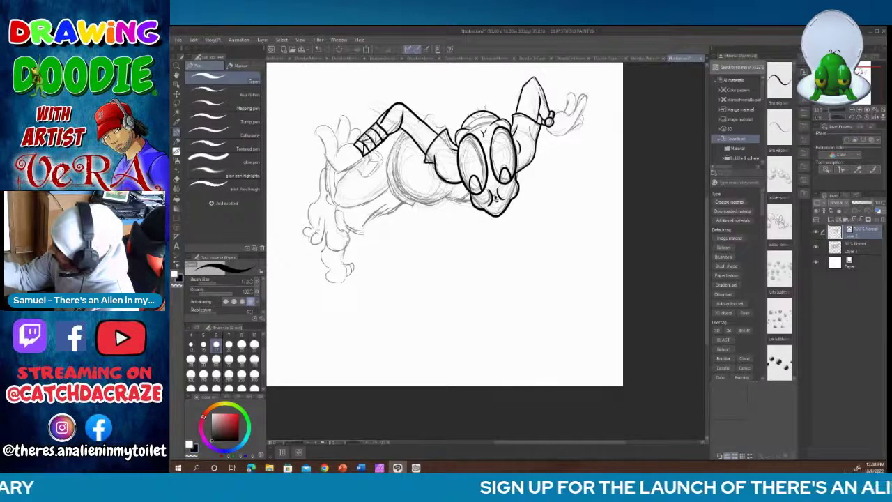
drag(379, 132, 373, 144)
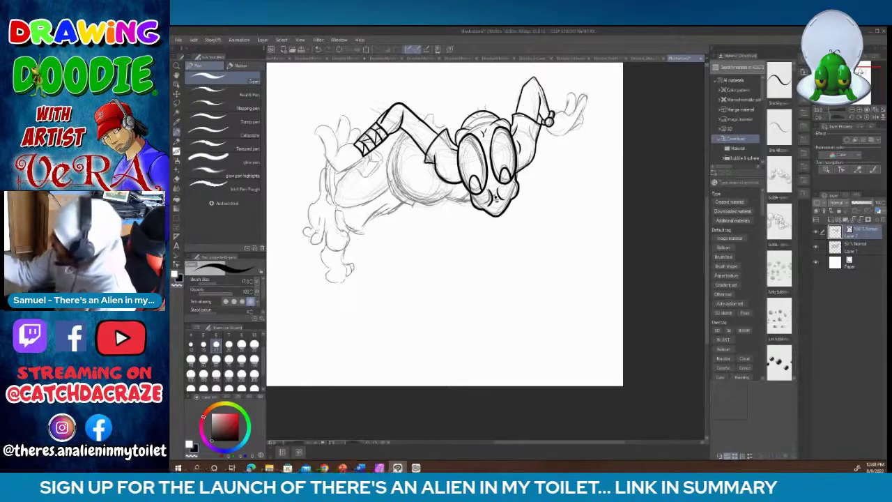
drag(548, 130, 562, 137)
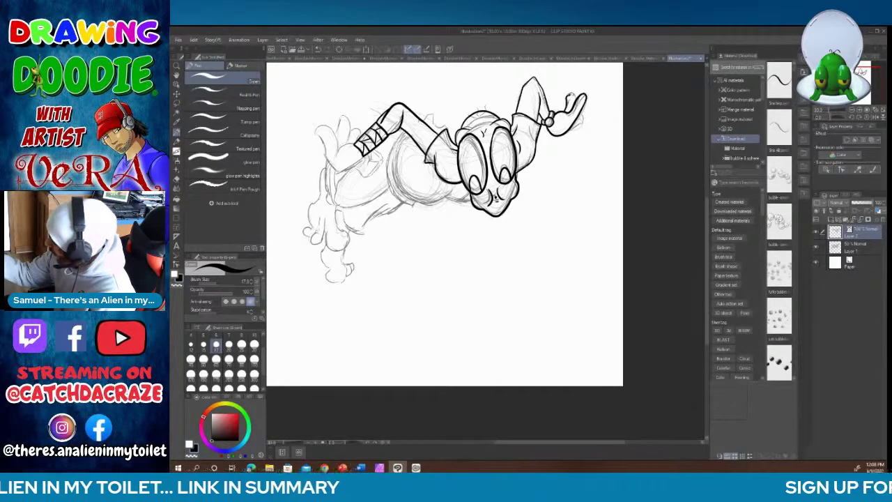
drag(569, 102, 575, 94)
drag(569, 131, 580, 123)
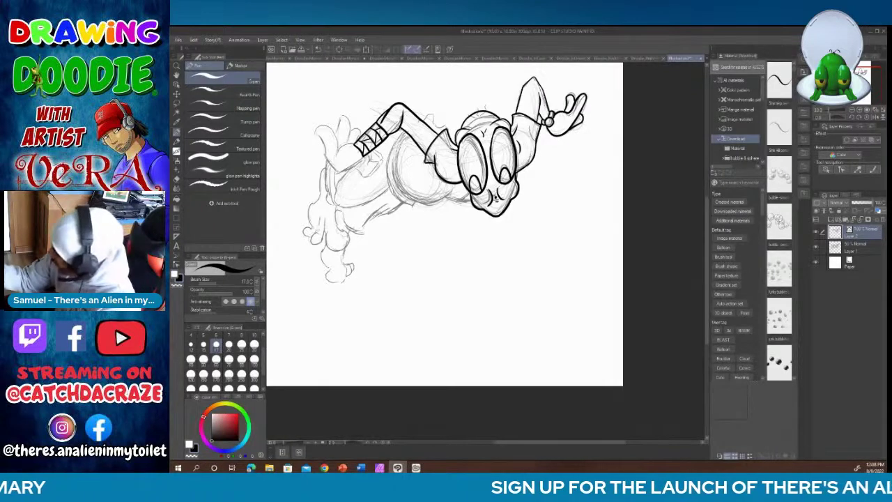
Step: Ink the left glove outline and the curve along the alien's back
mouse_move(356, 143)
mouse_down()
mouse_move(329, 163)
mouse_move(342, 173)
mouse_up()
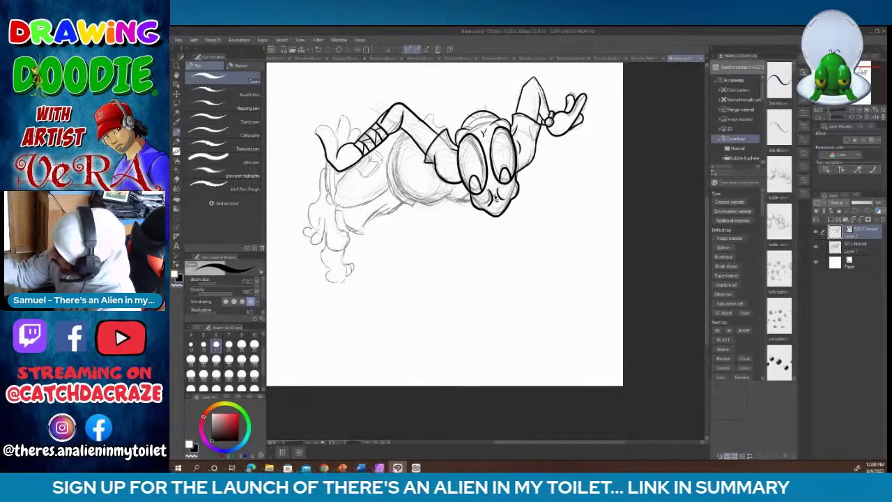
drag(329, 124, 347, 147)
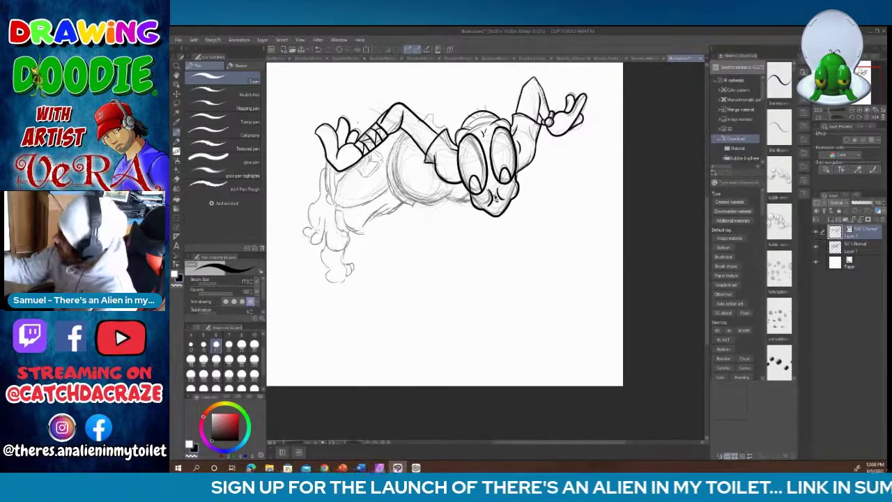
mouse_move(399, 130)
mouse_down()
mouse_move(387, 188)
mouse_move(413, 207)
mouse_move(453, 191)
mouse_move(469, 202)
mouse_up()
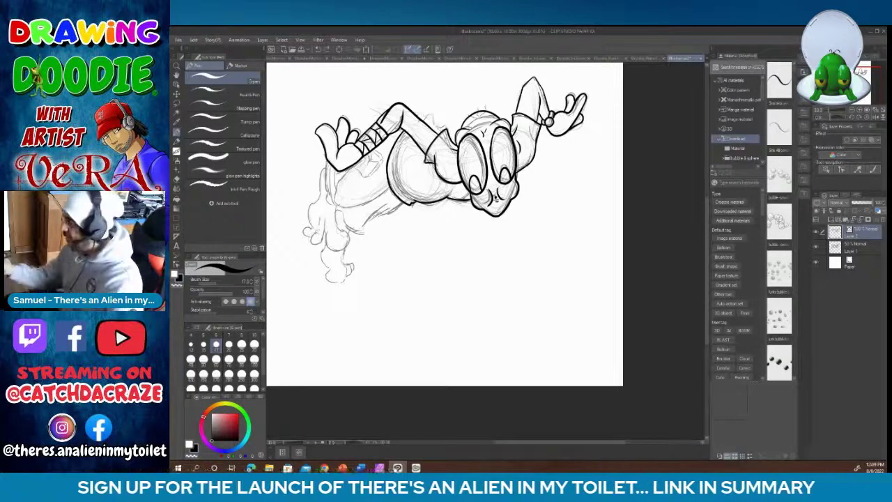
Step: Ink the top of the head, the body's underside and its left edge
drag(419, 113, 453, 125)
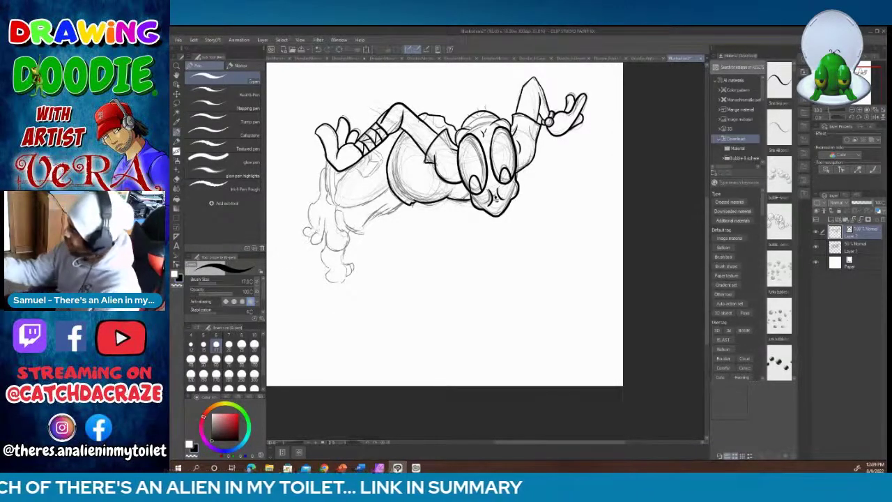
mouse_move(408, 166)
mouse_down()
mouse_move(396, 197)
mouse_move(405, 191)
mouse_up()
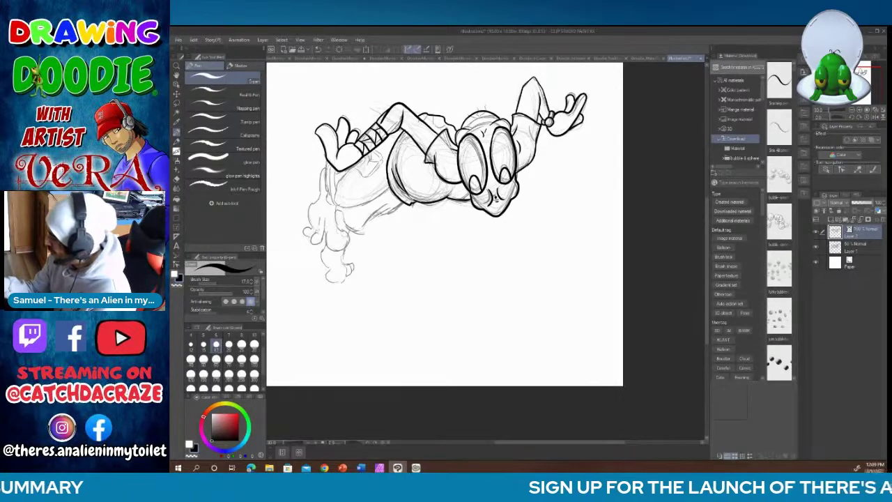
mouse_move(376, 197)
mouse_down()
mouse_move(350, 209)
mouse_move(346, 168)
mouse_up()
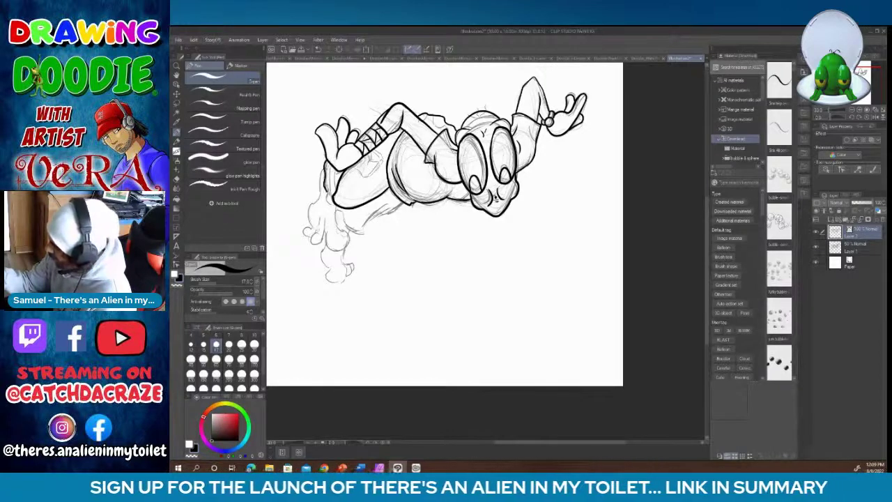
drag(325, 189, 336, 205)
mouse_move(327, 166)
mouse_down()
mouse_move(334, 194)
mouse_move(336, 184)
mouse_up()
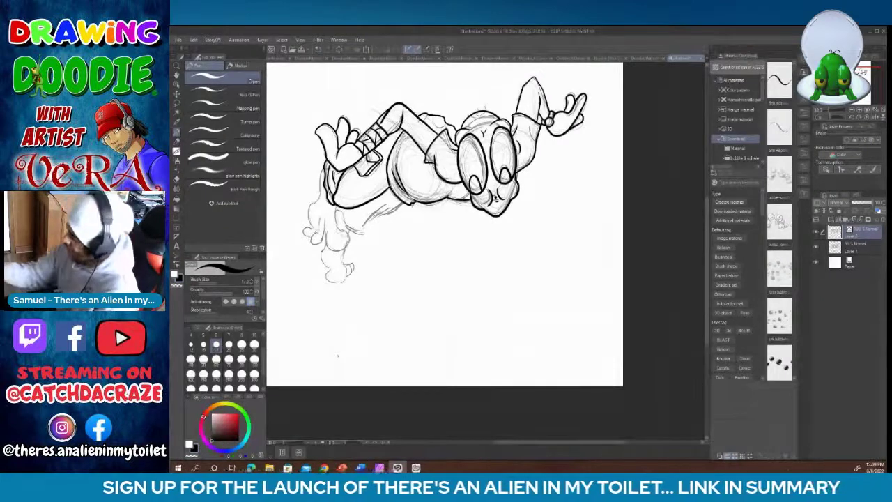
mouse_move(322, 168)
mouse_down()
mouse_move(308, 226)
mouse_move(336, 250)
mouse_move(324, 219)
mouse_move(313, 240)
mouse_move(323, 244)
mouse_up()
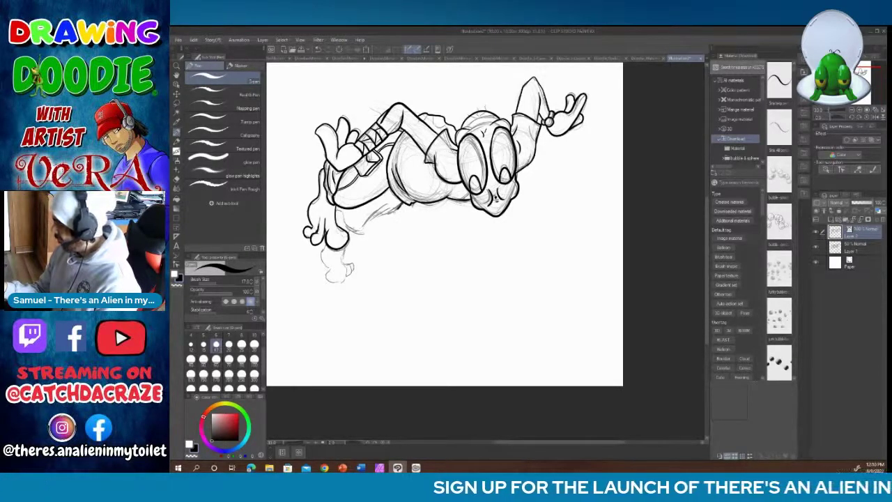
Step: Ink the leg and lower foot outline, then hide the pencil sketch layer
drag(405, 202, 377, 220)
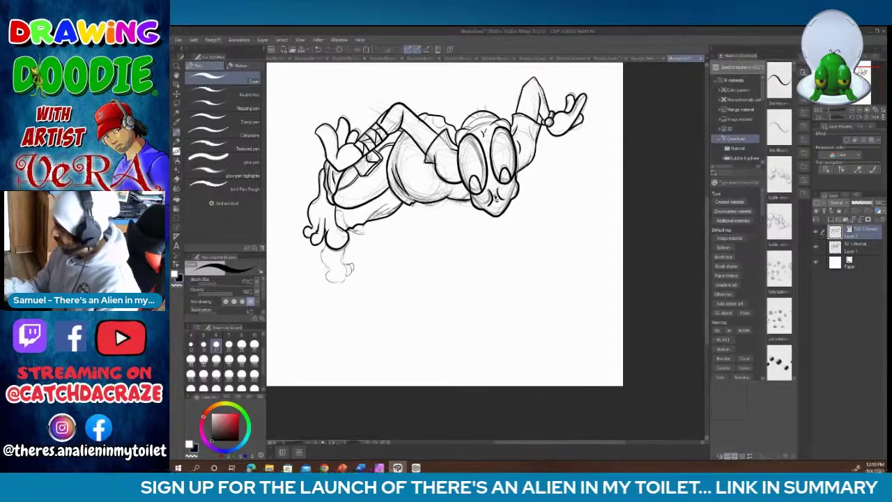
drag(336, 211, 344, 223)
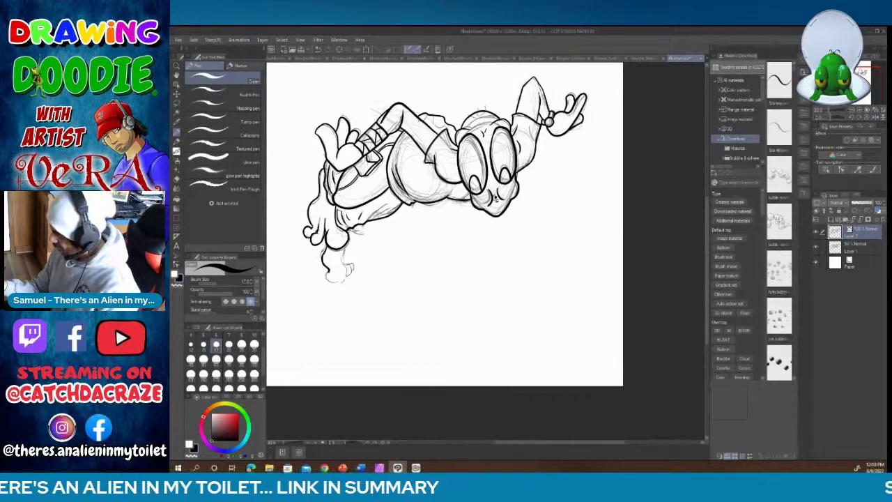
mouse_move(324, 286)
mouse_down()
mouse_move(345, 281)
mouse_move(345, 254)
mouse_up()
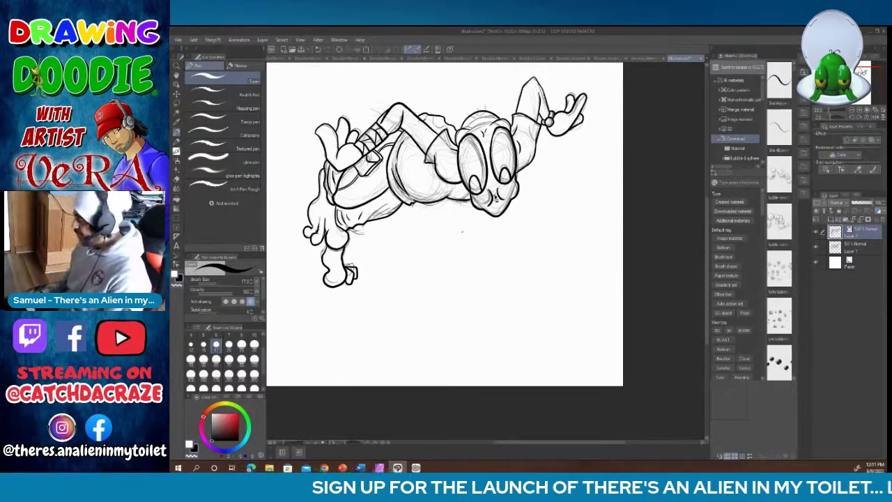
click(816, 246)
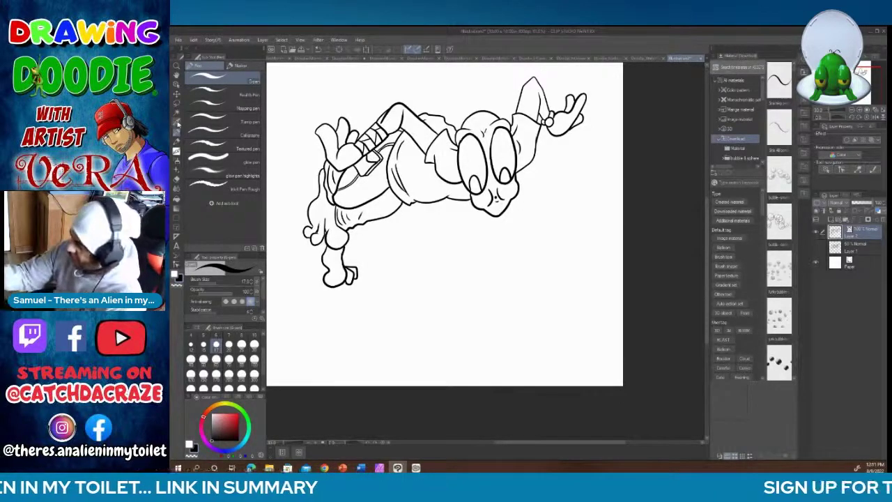
Step: Add Layer 3 inside Folder 1 and eyedrop green from the waterfall illustration
click(177, 121)
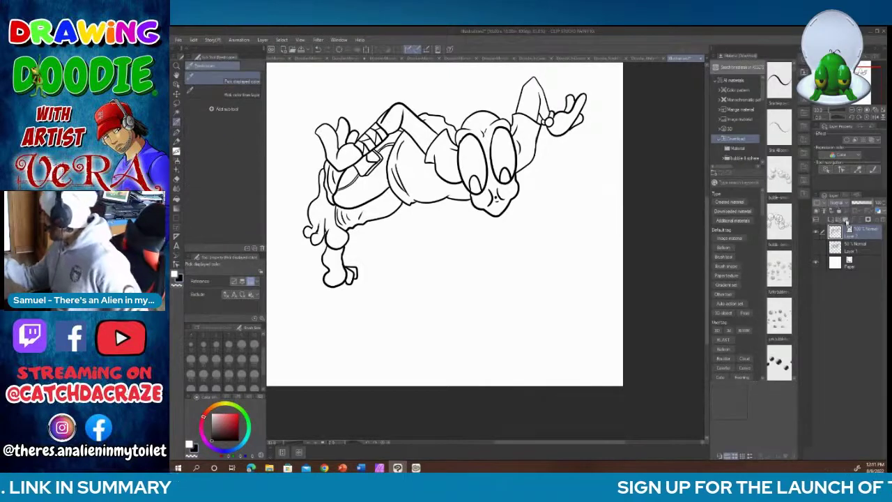
click(847, 220)
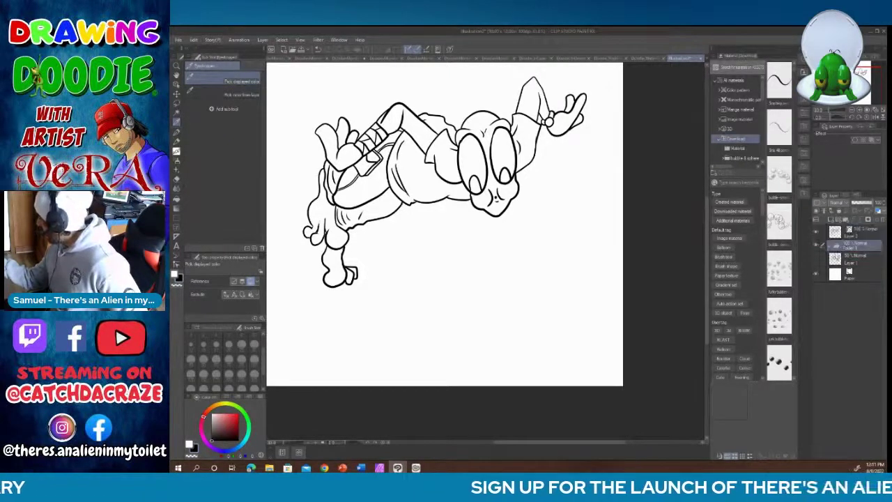
click(836, 244)
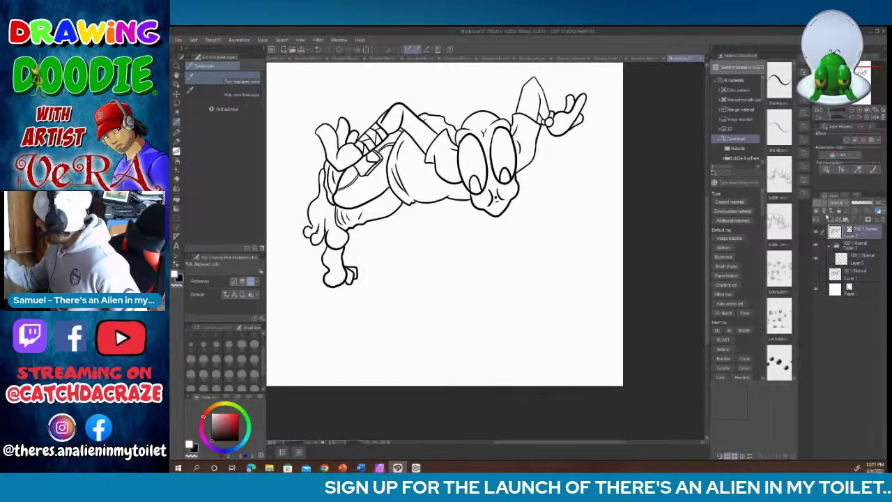
click(847, 259)
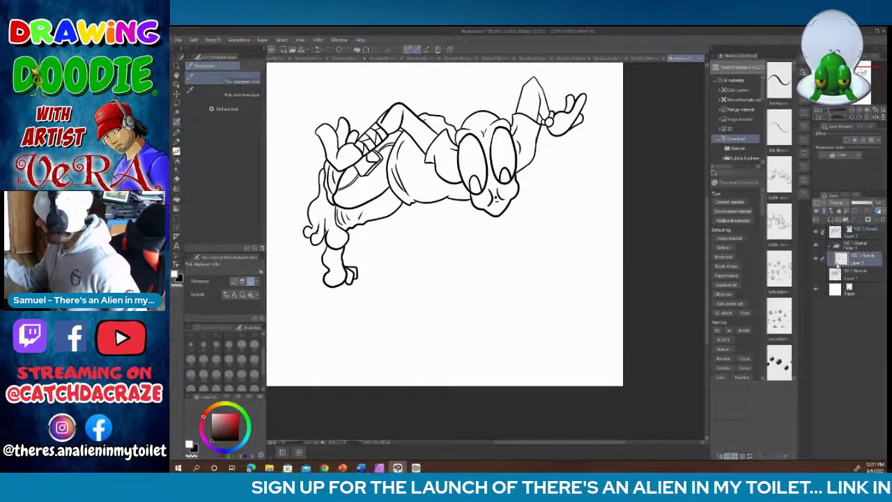
click(647, 59)
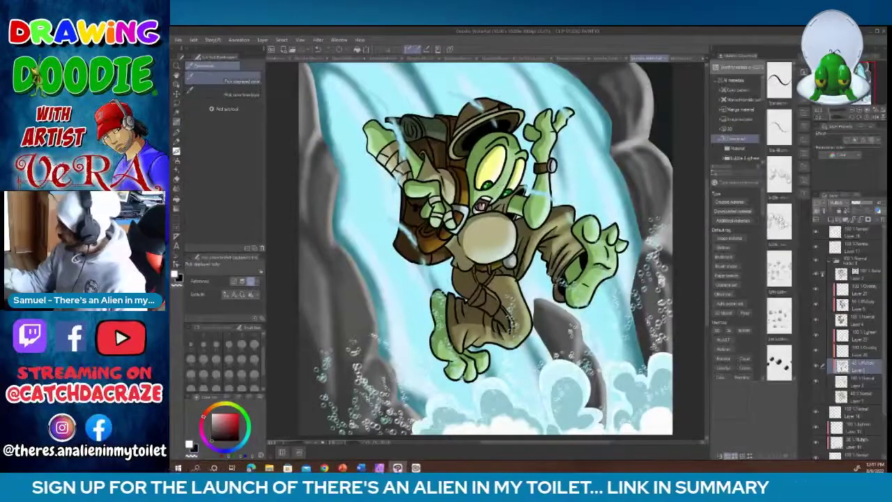
click(683, 59)
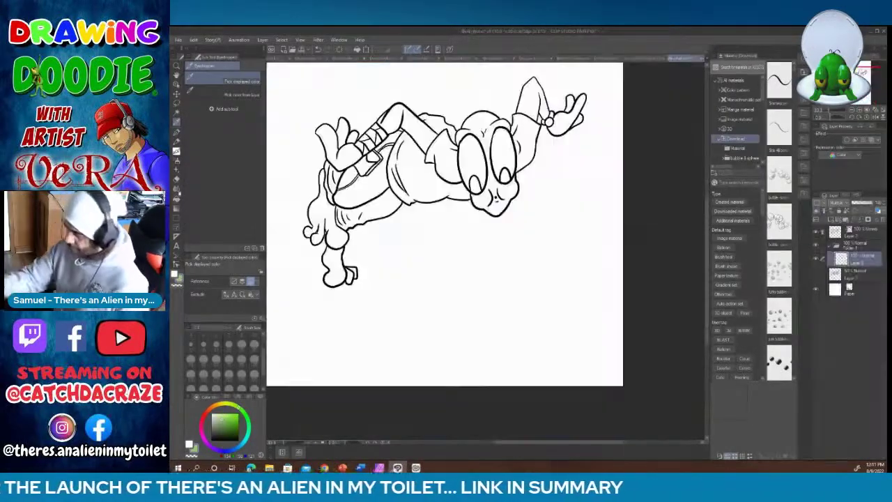
Step: Fill the legs, foot, hands, arms and head with flat green
key(g)
click(333, 221)
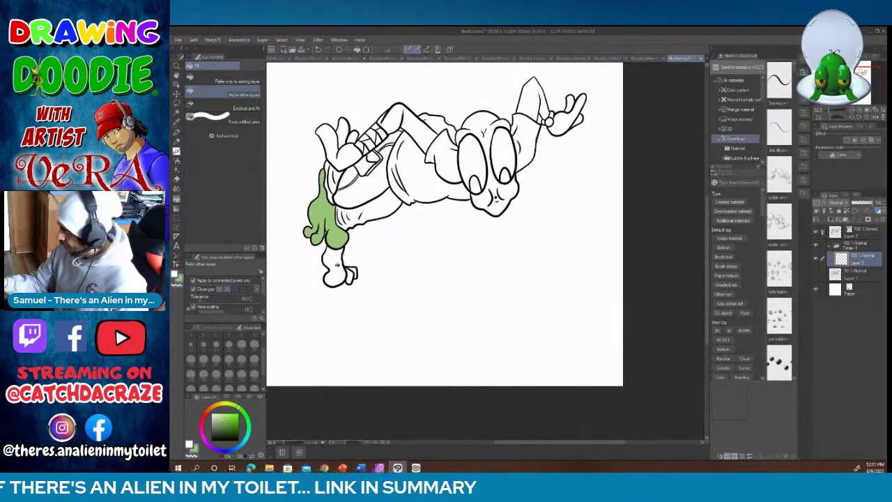
click(334, 268)
click(353, 276)
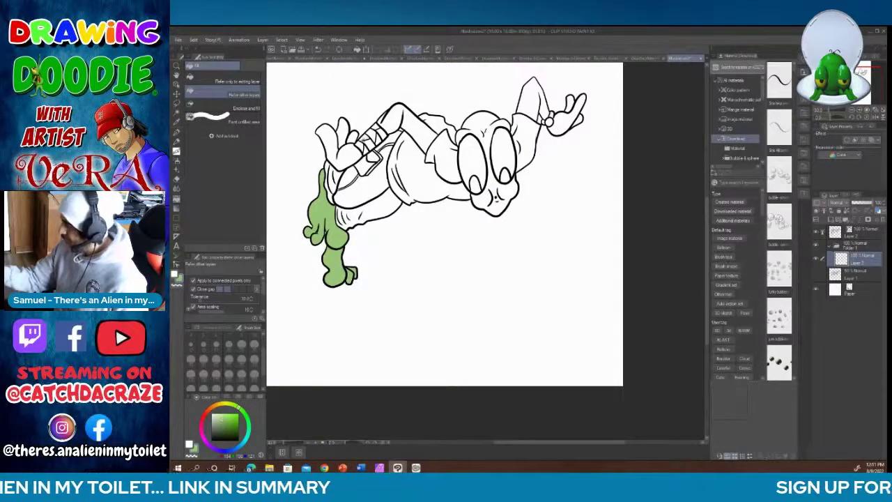
click(328, 142)
click(398, 116)
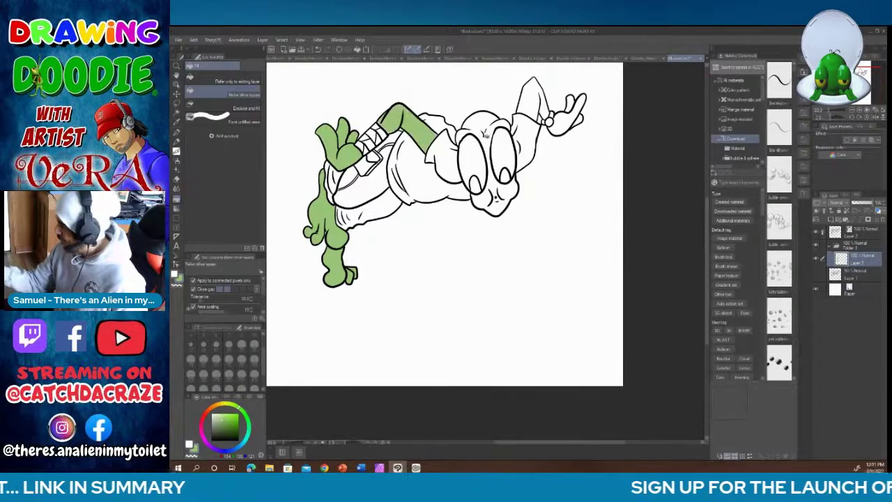
click(533, 94)
click(569, 115)
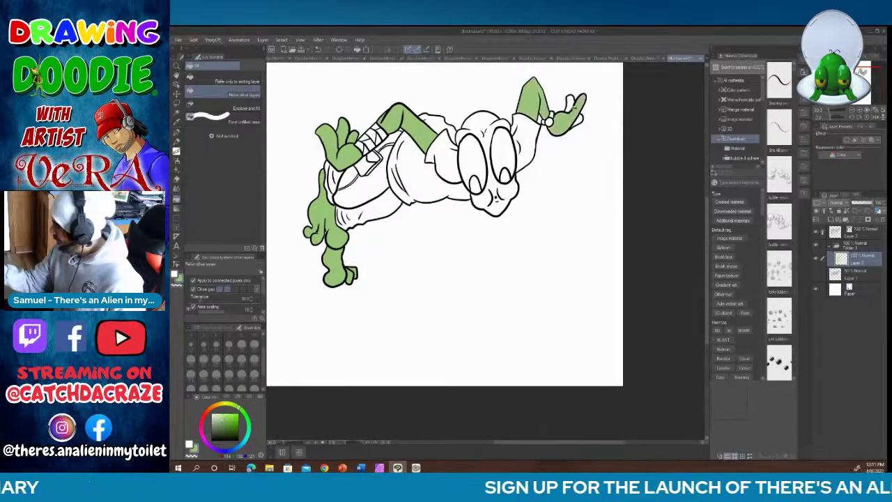
click(578, 118)
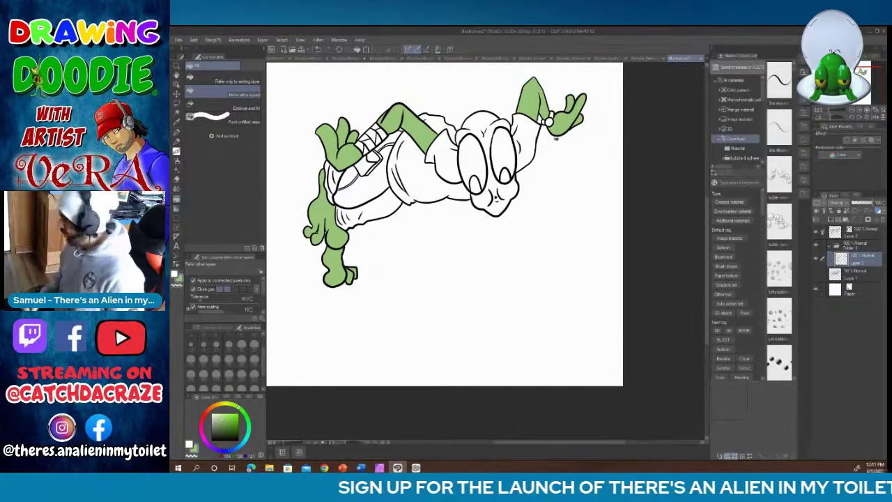
click(496, 204)
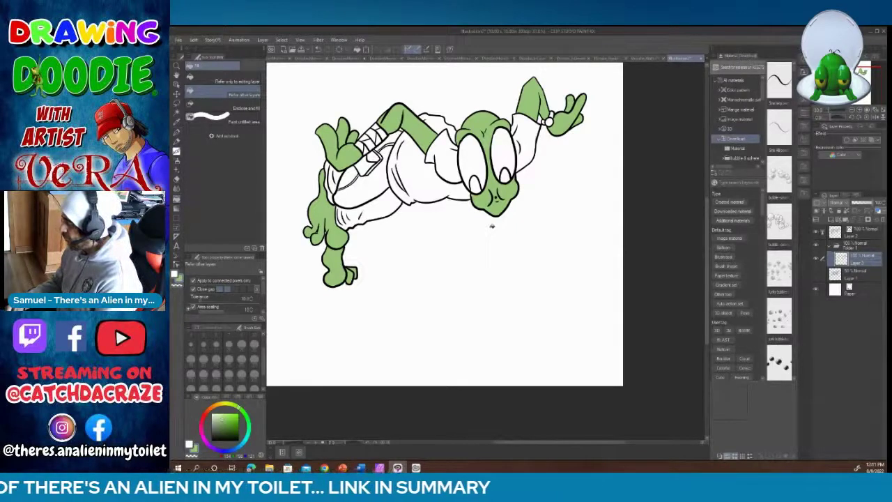
Step: Briefly select the ink layer and pen, then return to Layer 3 with the Fill tool
click(844, 230)
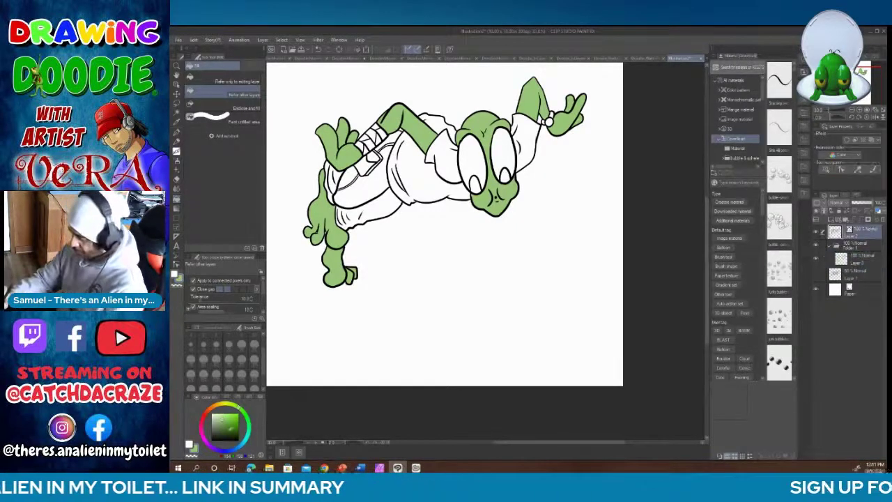
click(177, 133)
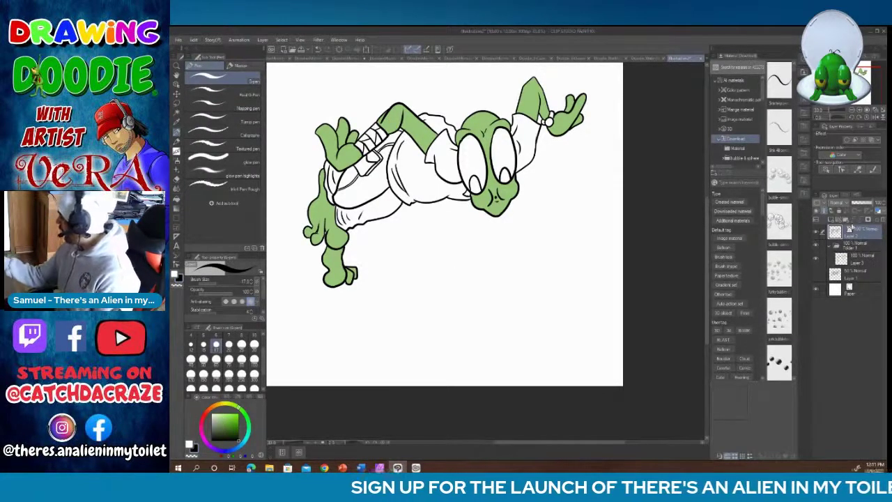
key(alt+bracketleft)
key(alt+bracketleft)
click(178, 120)
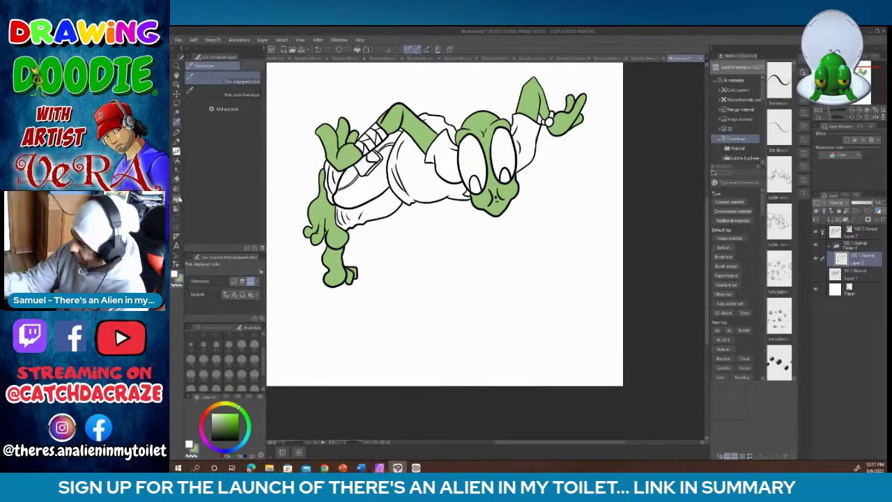
click(177, 199)
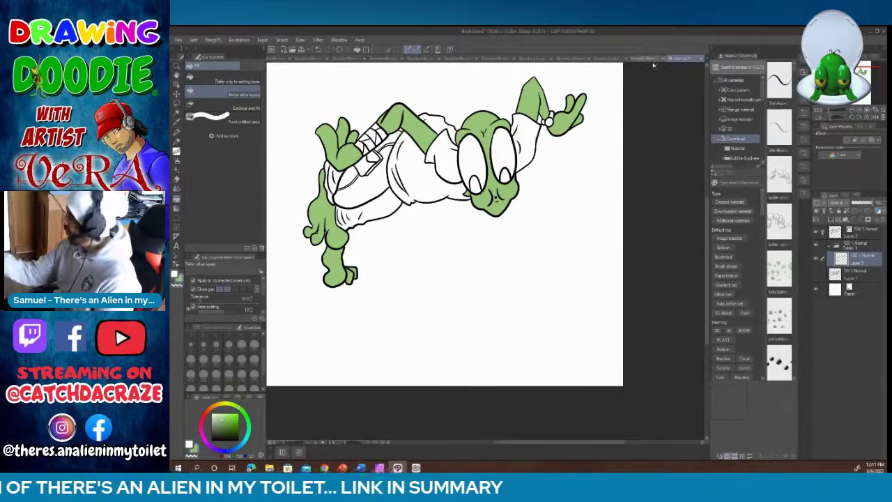
Step: Fill the alien's eyes pale yellow and its pupils dark green, then select the layer above
click(226, 406)
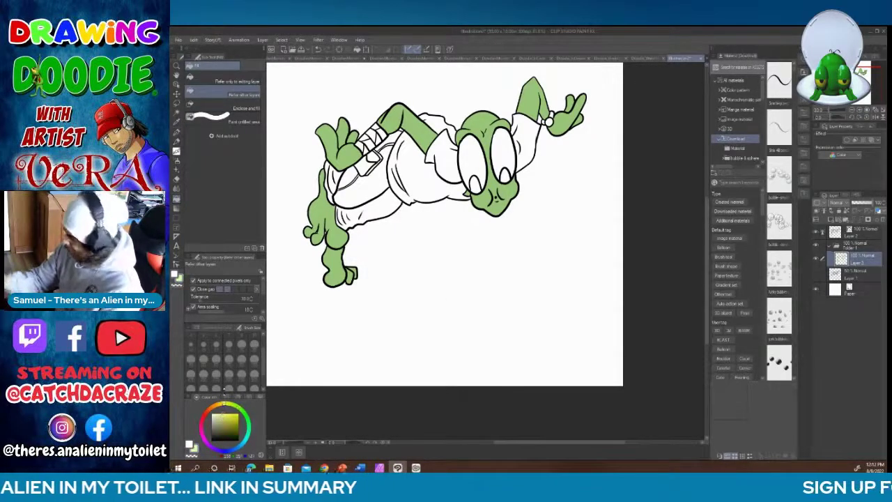
click(500, 142)
click(472, 159)
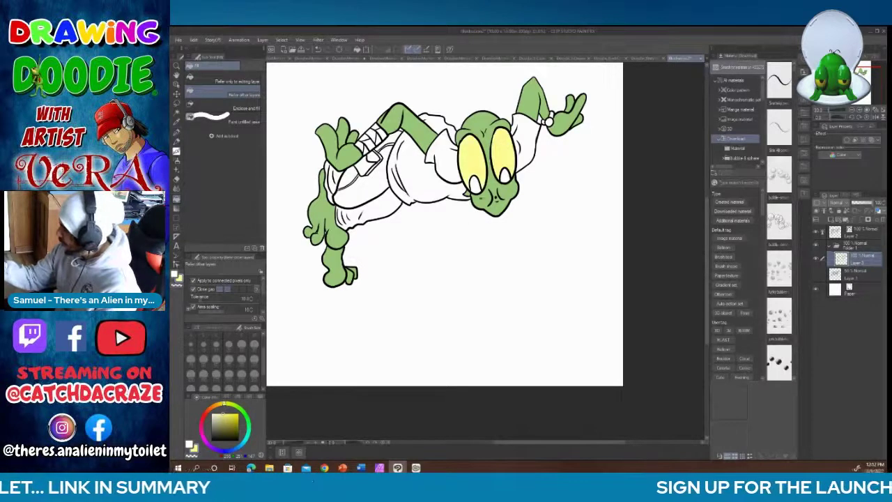
click(248, 420)
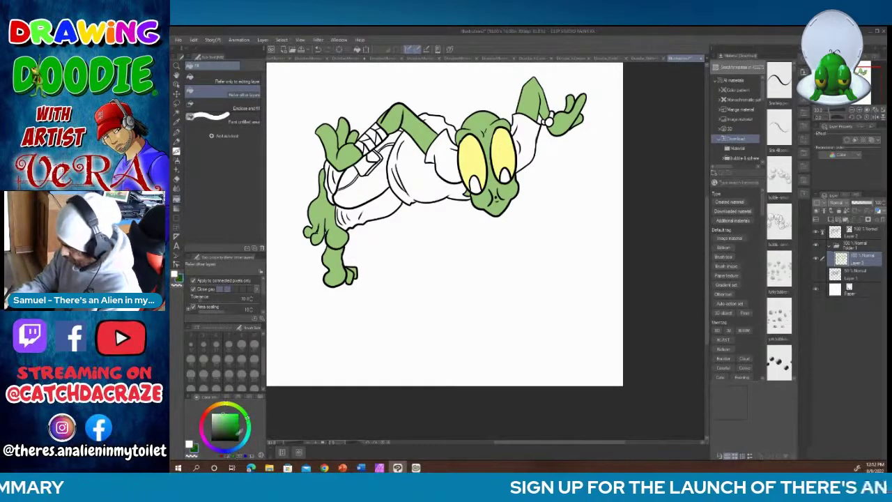
click(474, 184)
click(505, 175)
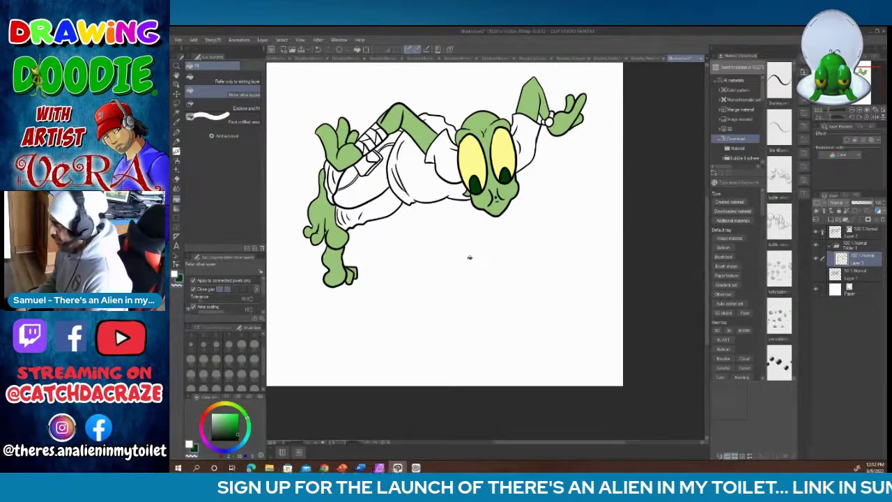
click(858, 230)
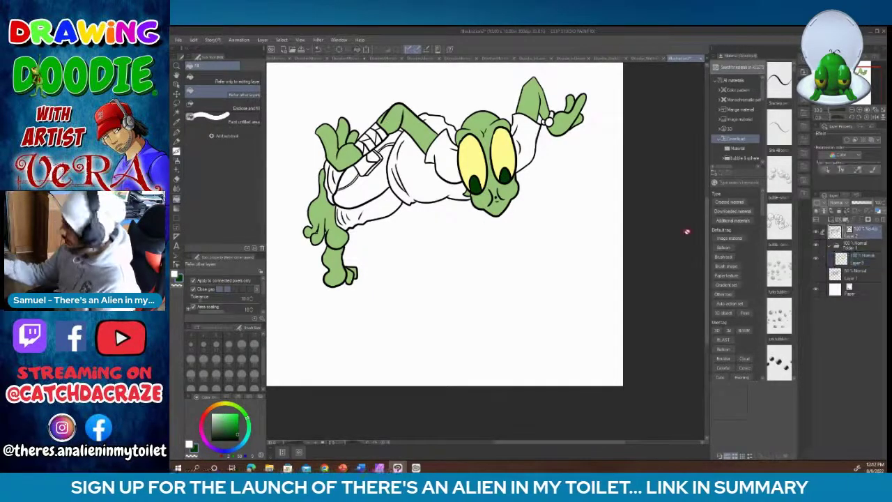
Step: Ink a small round toilet bowl in black below right of the alien, then select Layer 2
key(p)
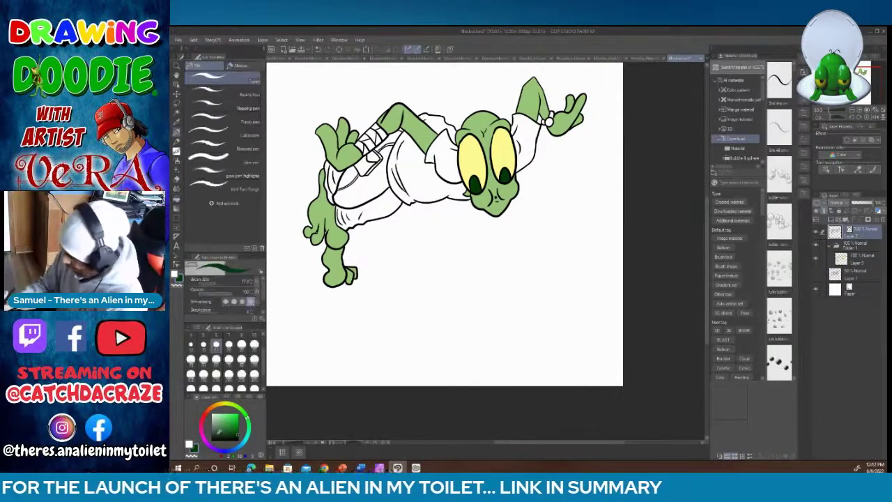
key(x)
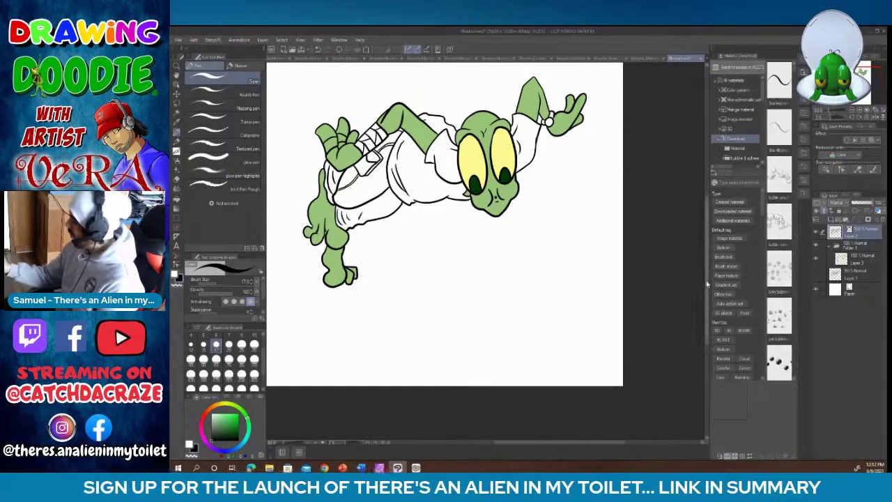
scroll(705, 270, up, 2)
scroll(705, 271, up, 2)
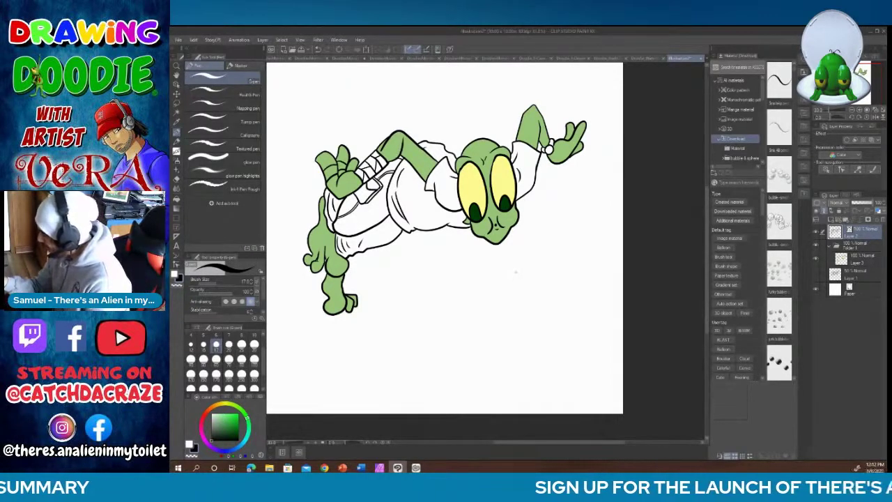
mouse_move(516, 272)
mouse_down()
mouse_move(488, 293)
mouse_move(488, 311)
mouse_move(524, 296)
mouse_move(538, 275)
mouse_move(530, 266)
mouse_up()
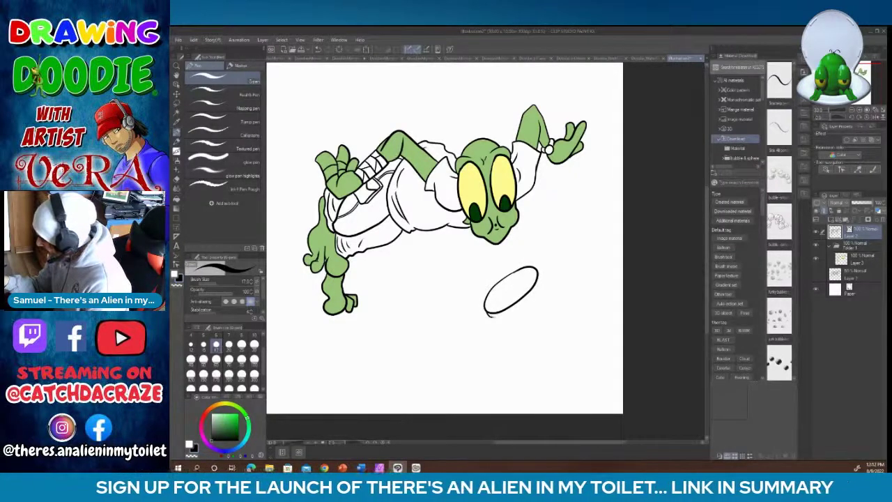
drag(503, 314, 524, 303)
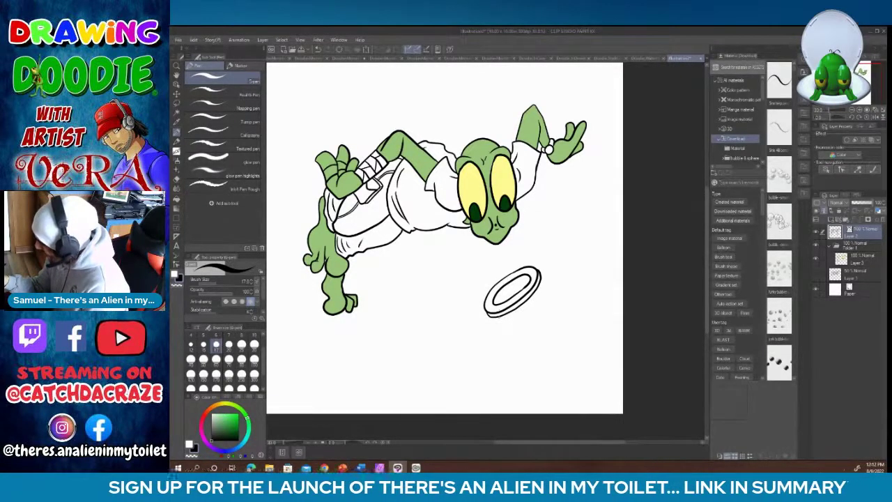
drag(501, 317, 512, 317)
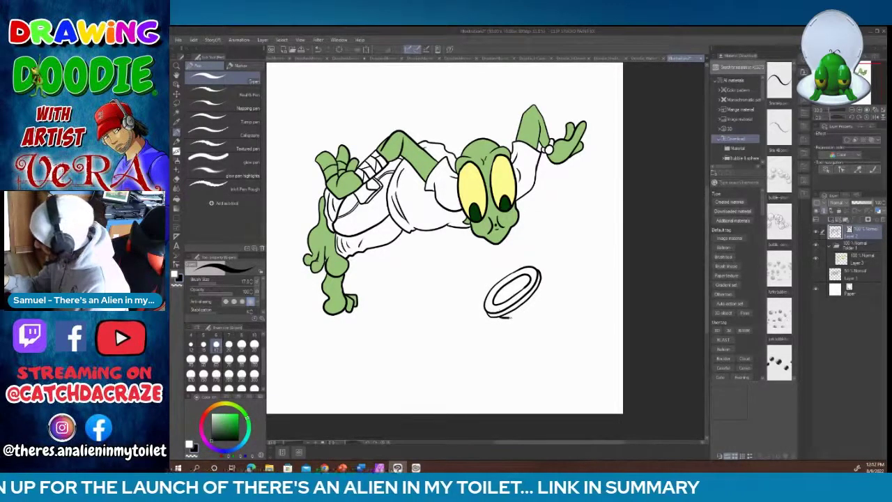
mouse_move(541, 291)
mouse_down()
mouse_move(533, 317)
mouse_move(542, 294)
mouse_up()
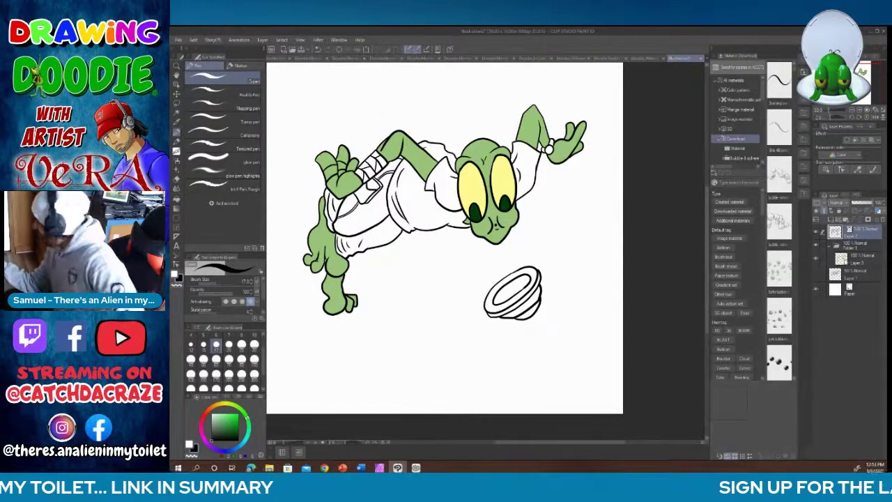
click(861, 257)
Step: Add a new colouring layer and sample a khaki colour from the waterfall illustration
click(833, 219)
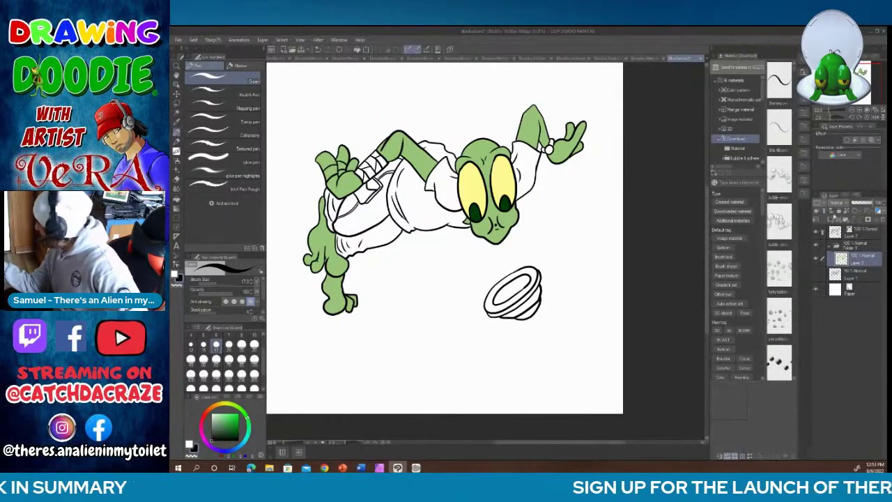
key(i)
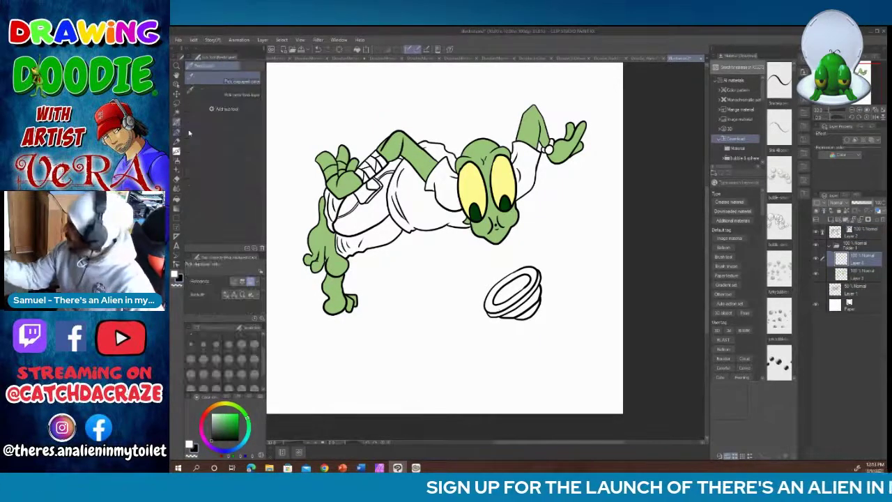
click(649, 59)
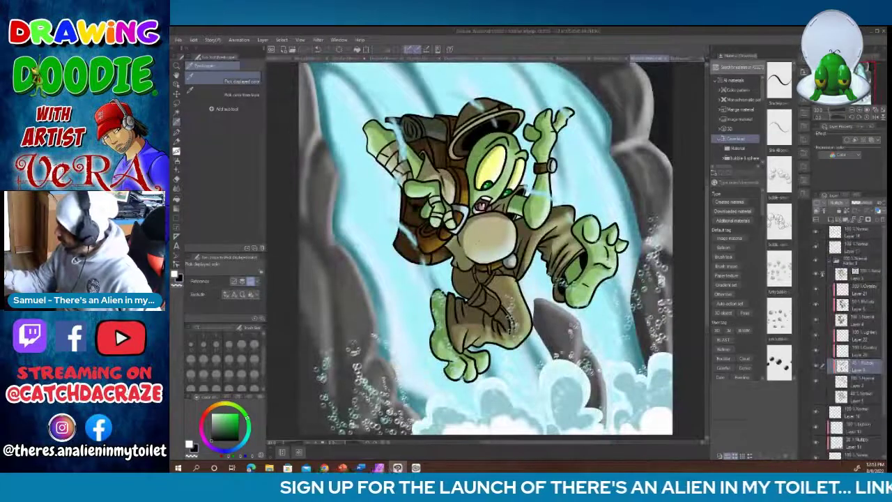
click(682, 59)
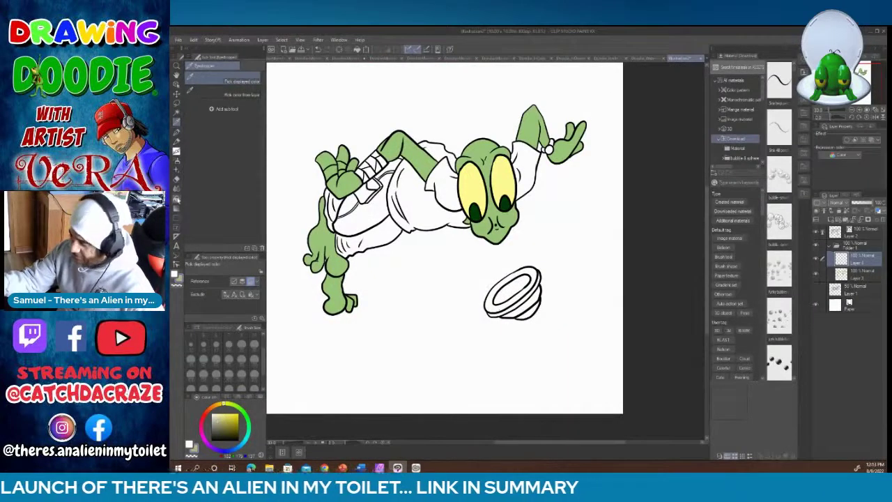
click(177, 201)
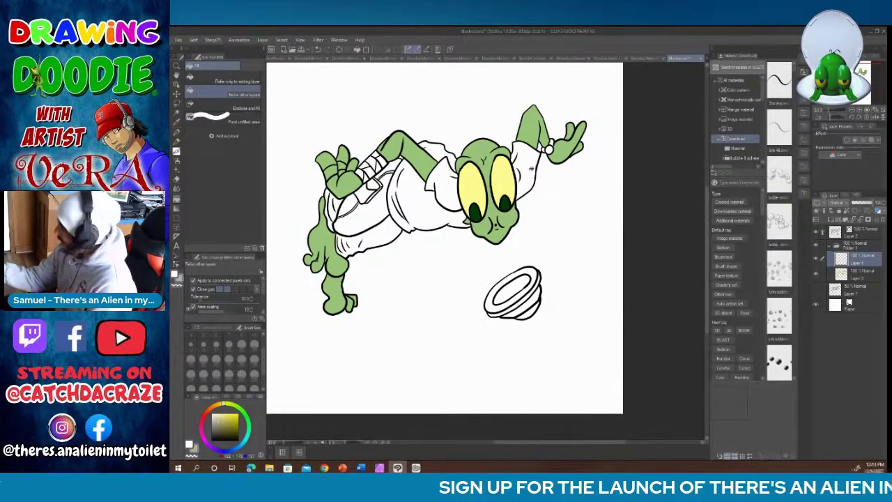
Step: Fill the alien's sleeves, chest, collar and shirt khaki
click(531, 168)
click(450, 200)
click(438, 215)
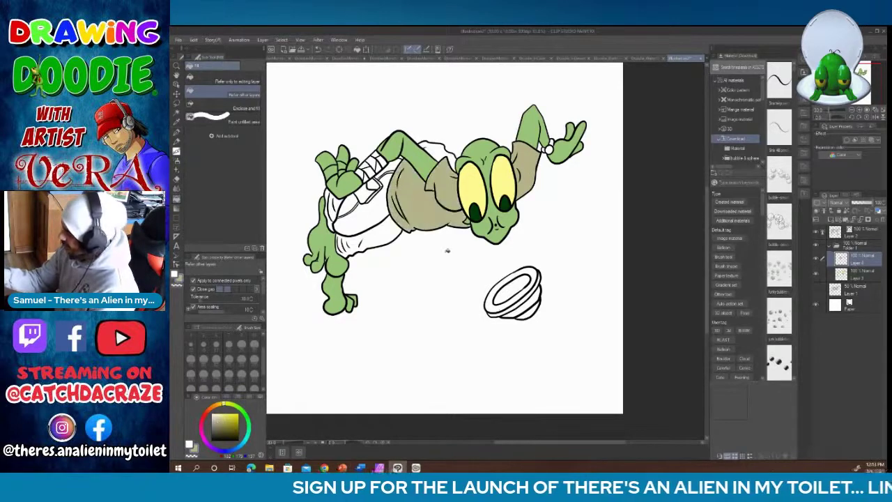
click(437, 147)
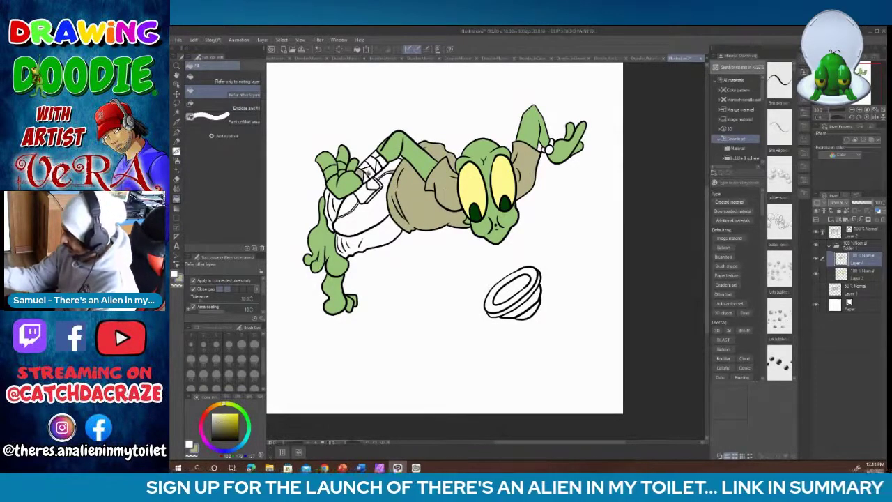
click(368, 167)
click(380, 155)
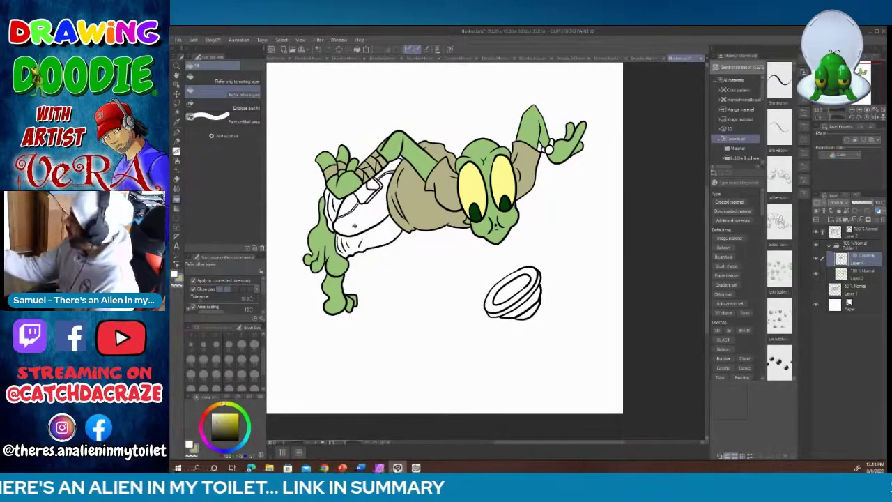
Step: Sample a brown from the waterfall illustration and fill the pants and remaining shirt gaps
click(648, 58)
click(179, 122)
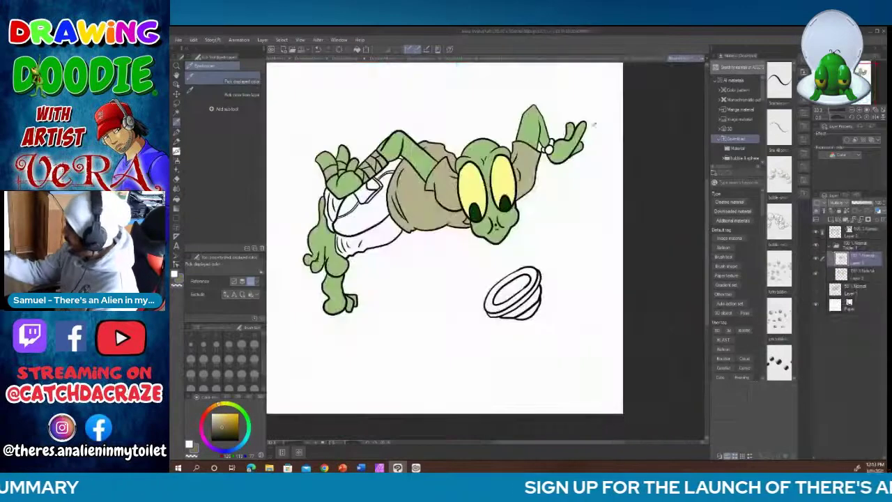
click(687, 58)
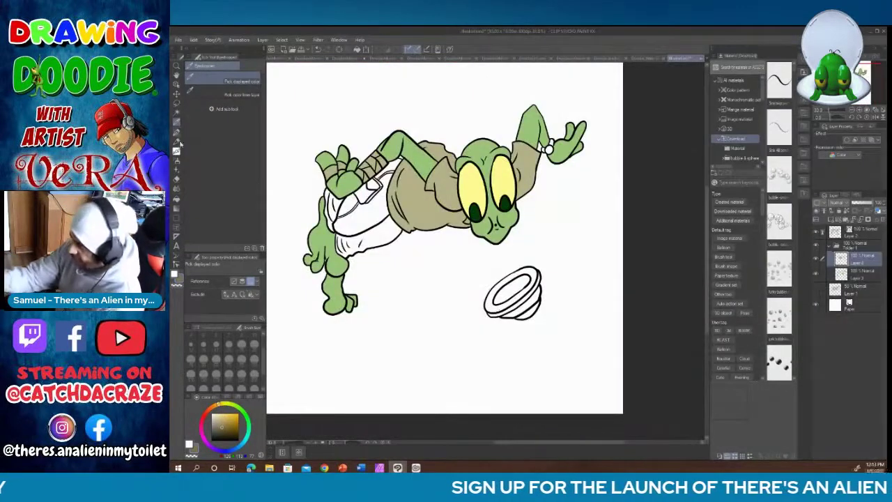
click(178, 228)
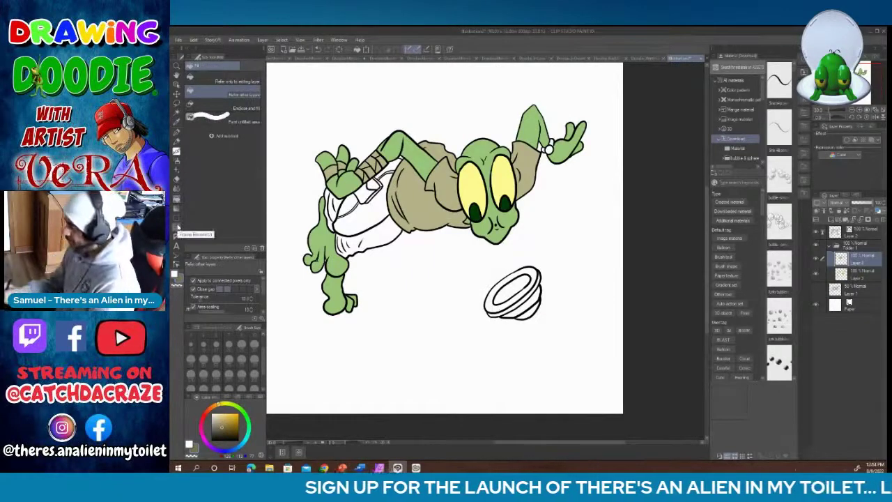
click(352, 237)
click(352, 213)
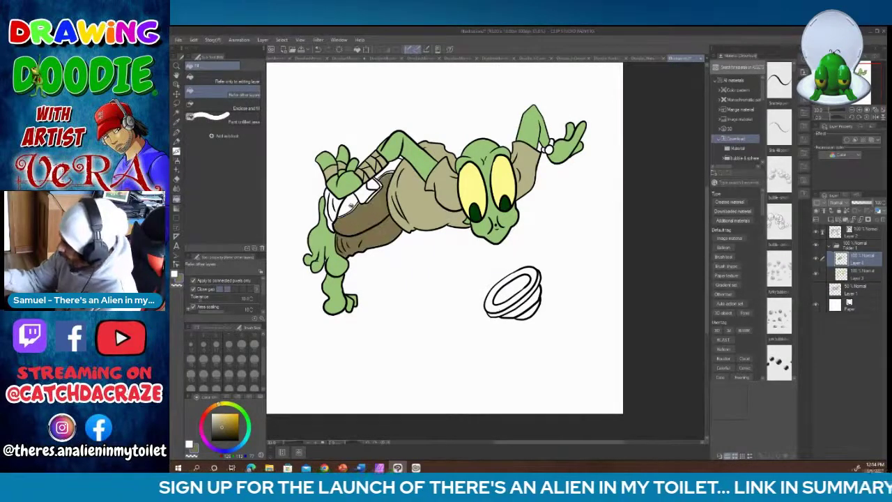
click(335, 207)
click(332, 221)
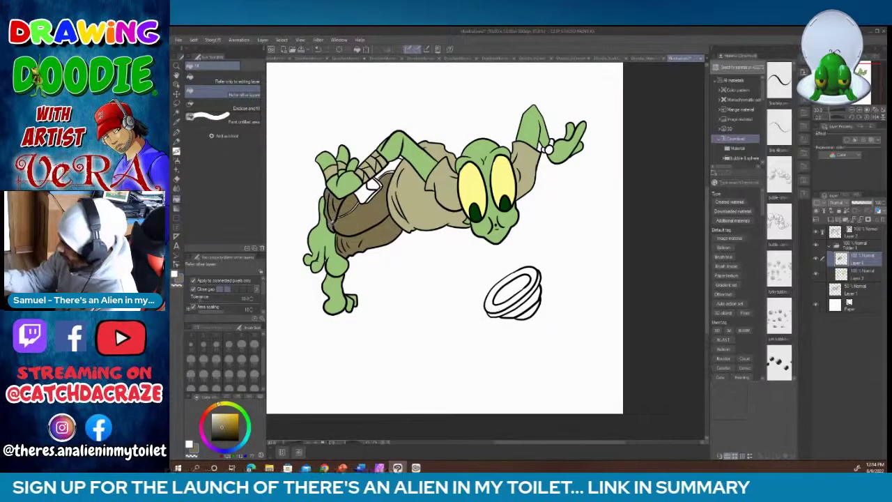
click(390, 164)
click(373, 184)
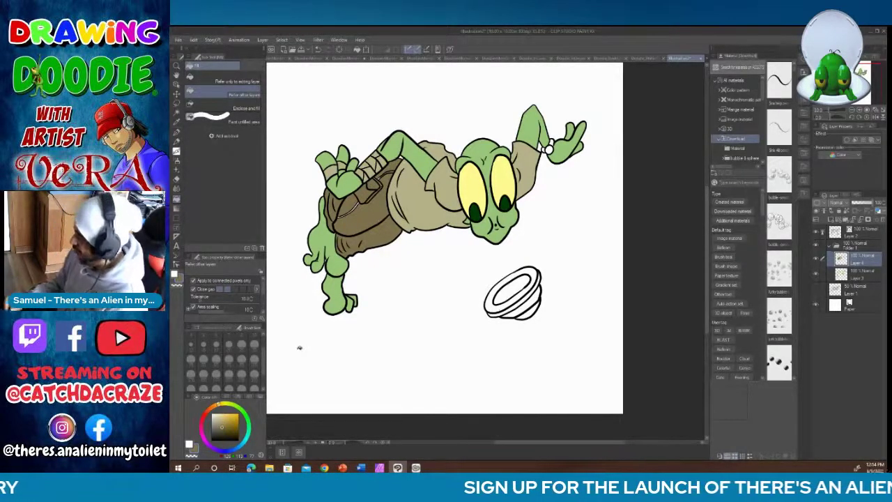
Step: Sample a dark brown and fill the toilet bowl's rim, lower bands and inside
key(p)
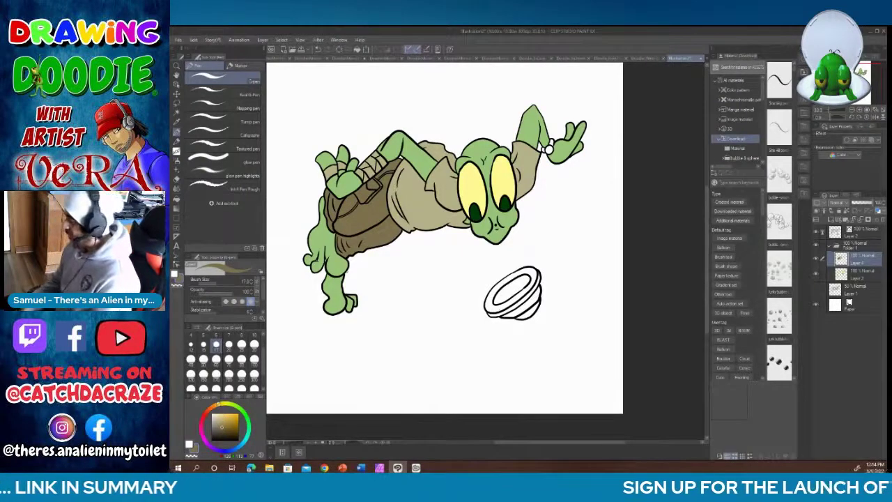
click(652, 59)
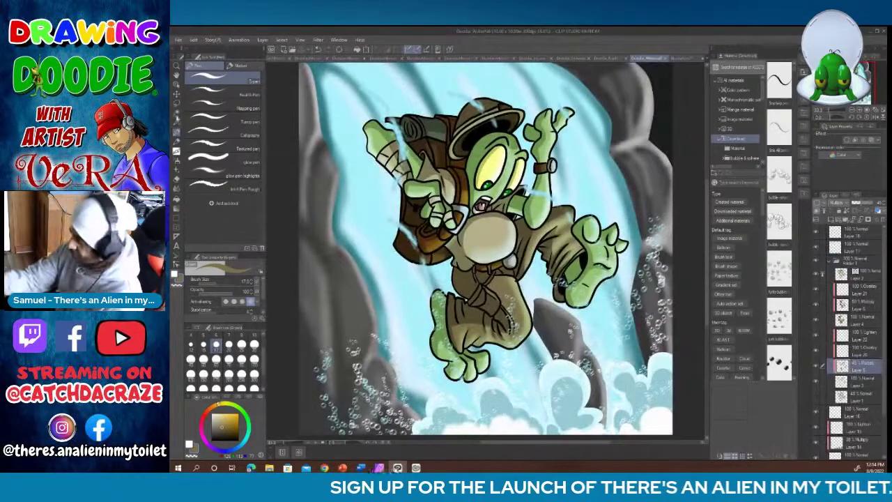
click(177, 120)
click(613, 59)
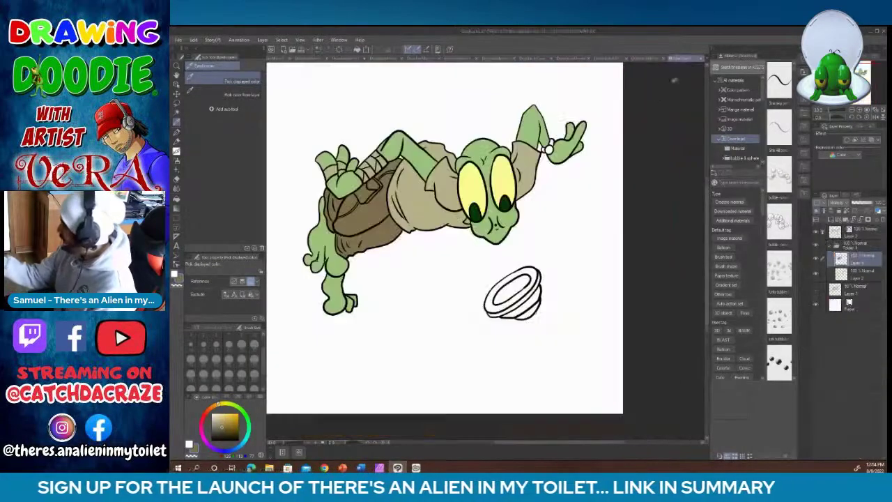
click(686, 58)
click(177, 203)
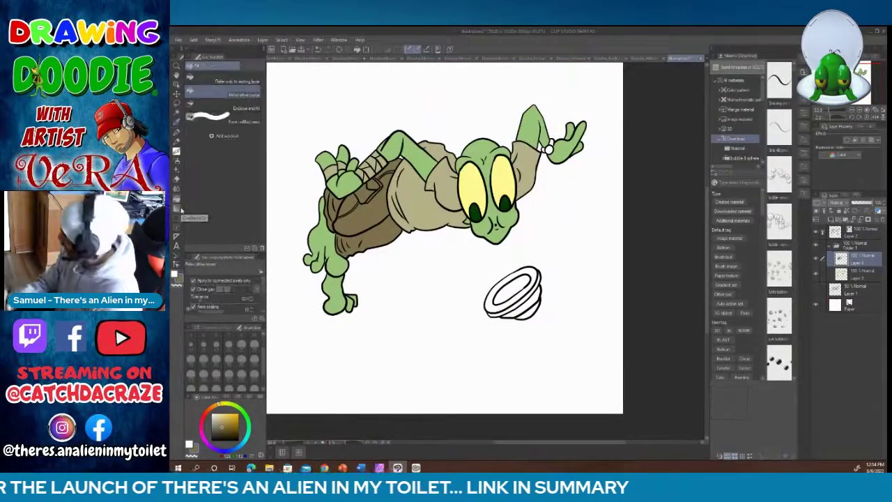
click(538, 275)
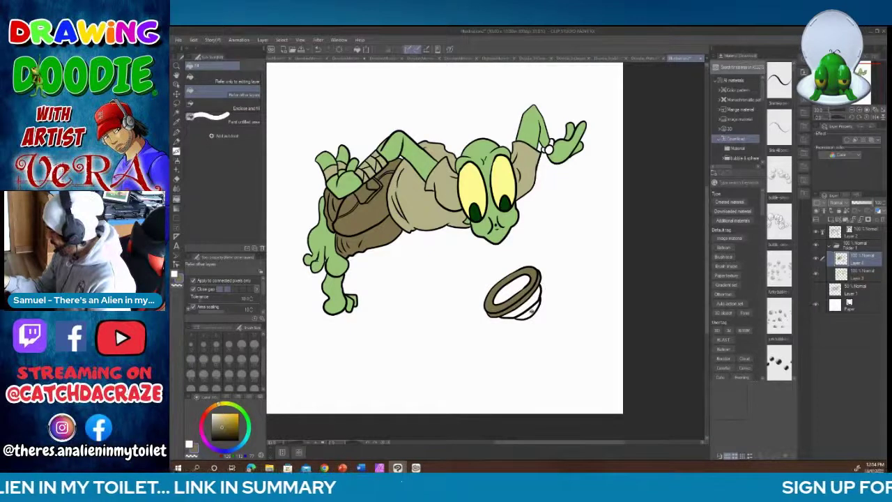
click(531, 310)
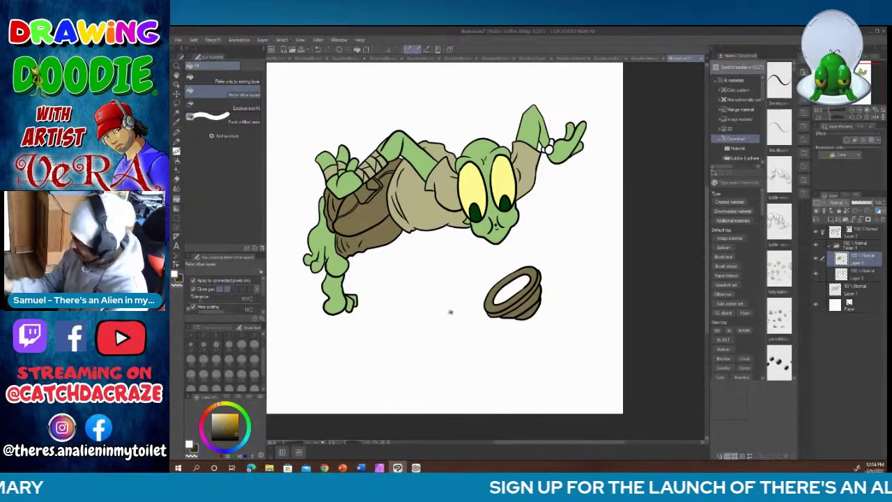
click(504, 294)
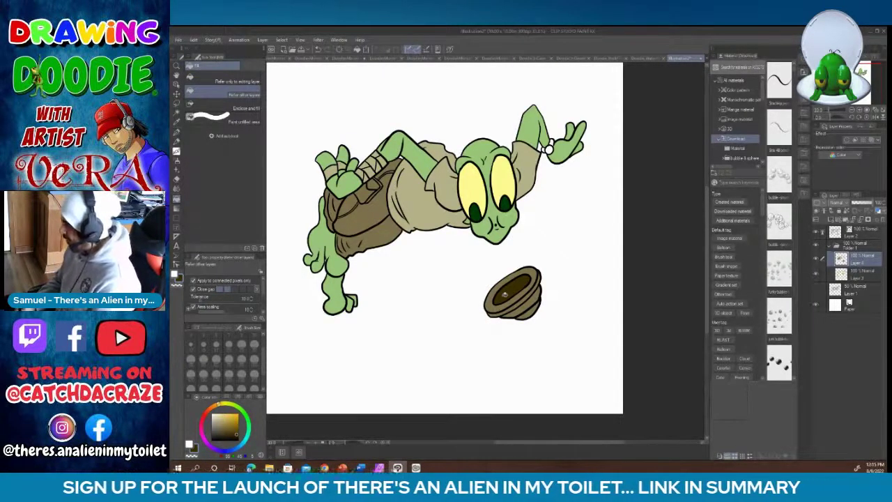
Step: Check other alien illustrations for reference, fill the raised wrist cuff dark grey, then select the lower layer
click(640, 59)
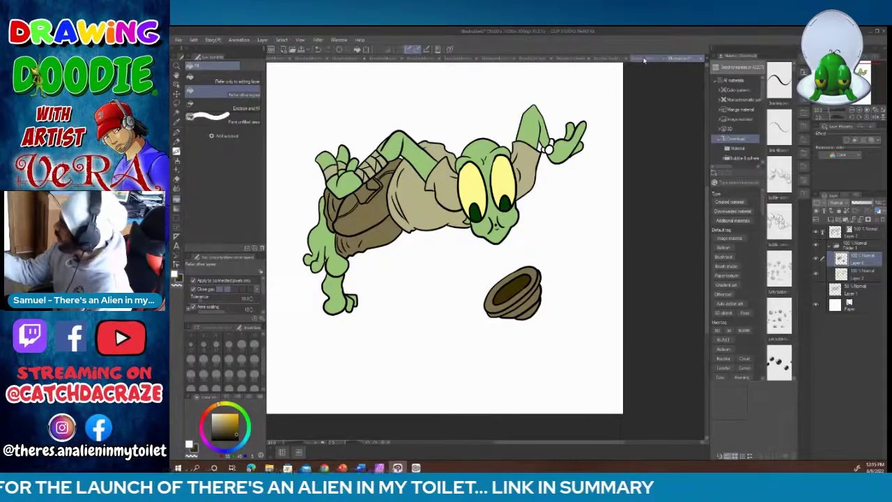
click(679, 59)
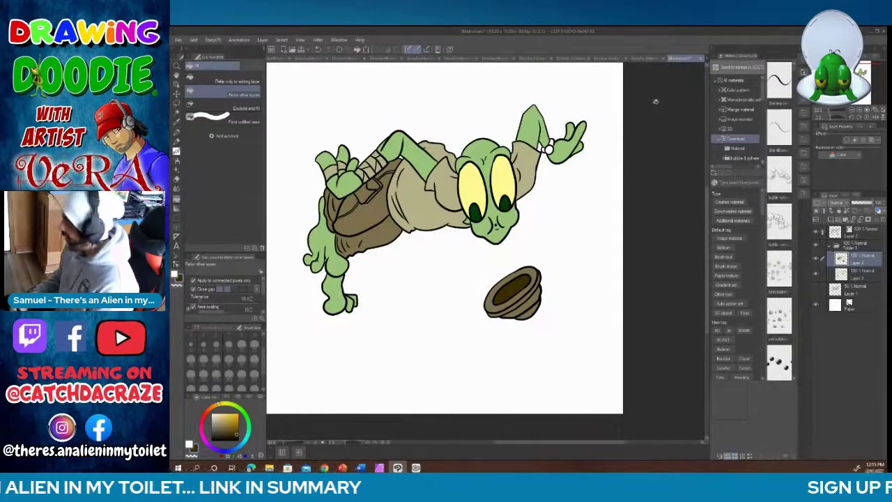
click(612, 58)
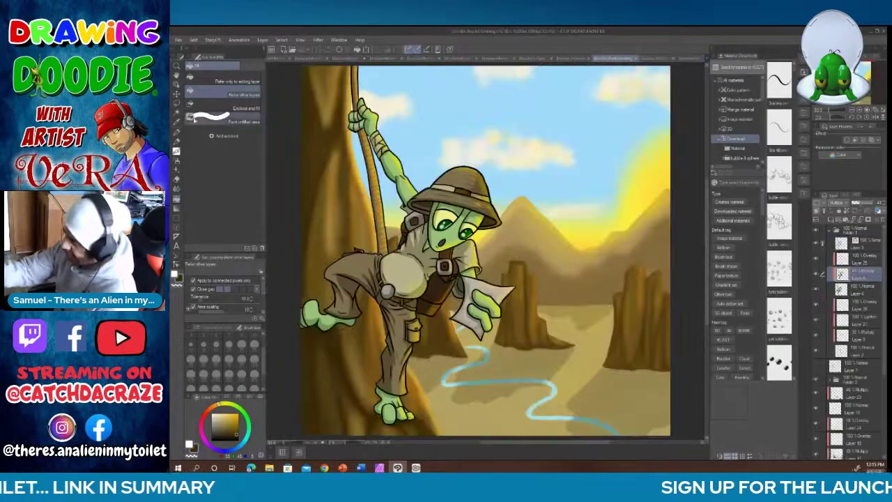
key(i)
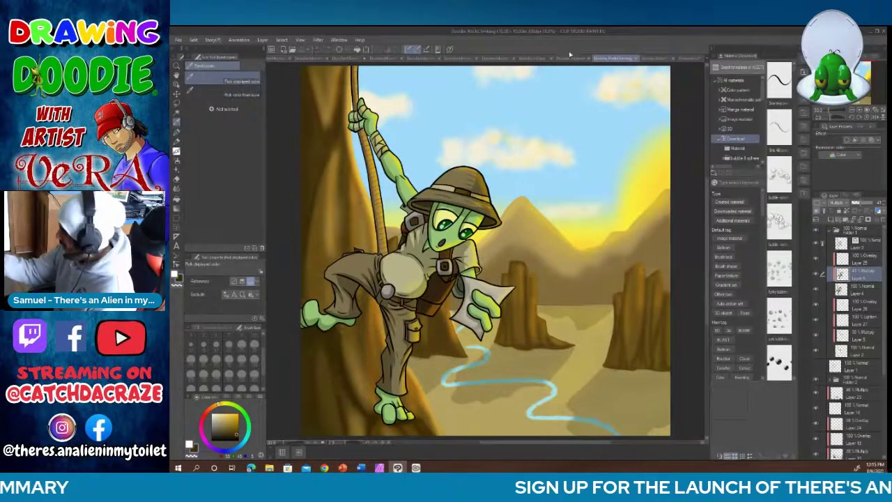
click(570, 58)
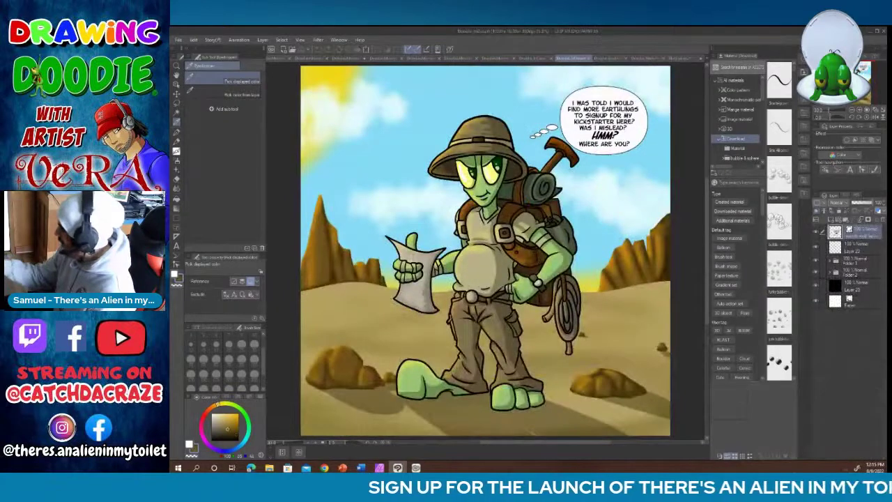
click(684, 59)
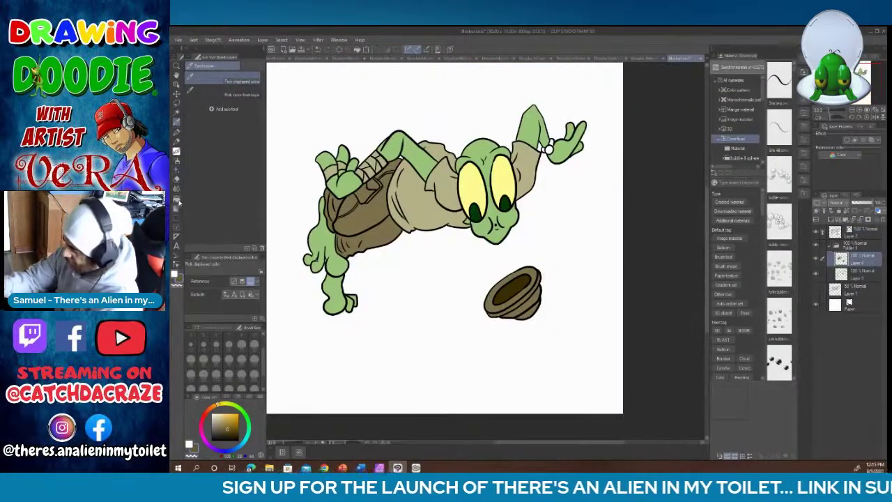
click(179, 204)
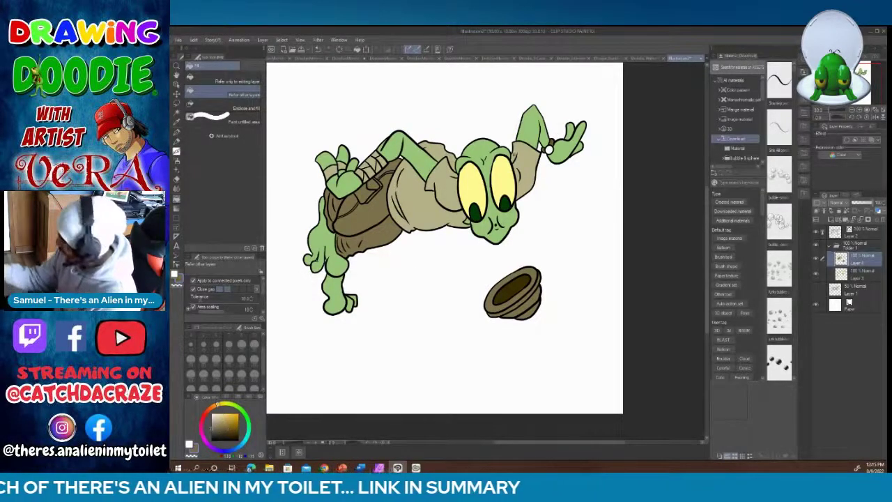
click(549, 148)
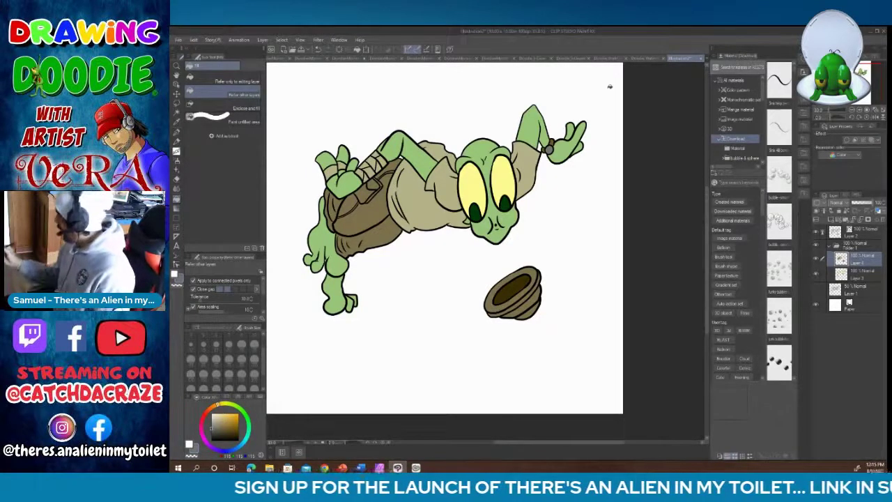
click(856, 274)
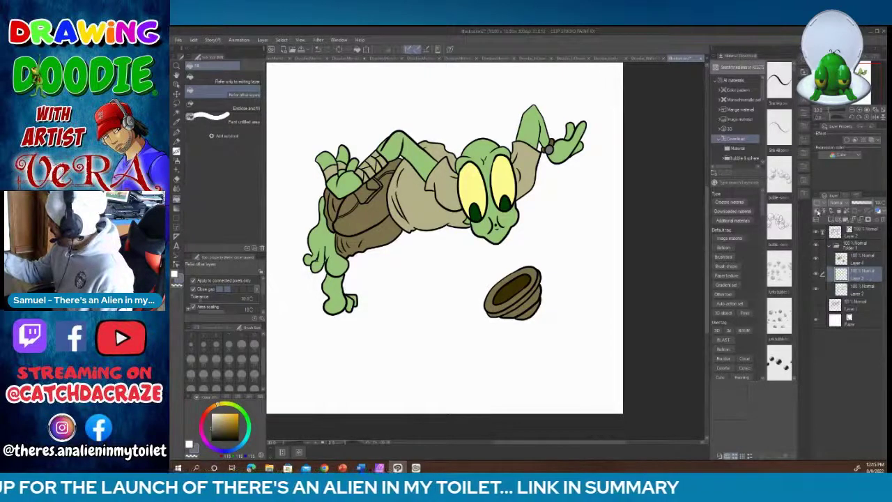
Step: Set the layer to Multiply, pick a green, and shrink the pen to about size 10
click(834, 203)
click(837, 225)
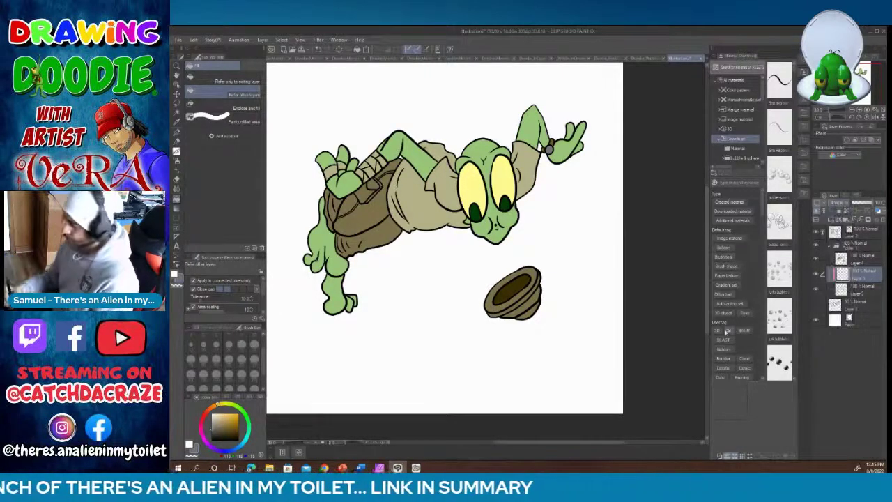
click(177, 121)
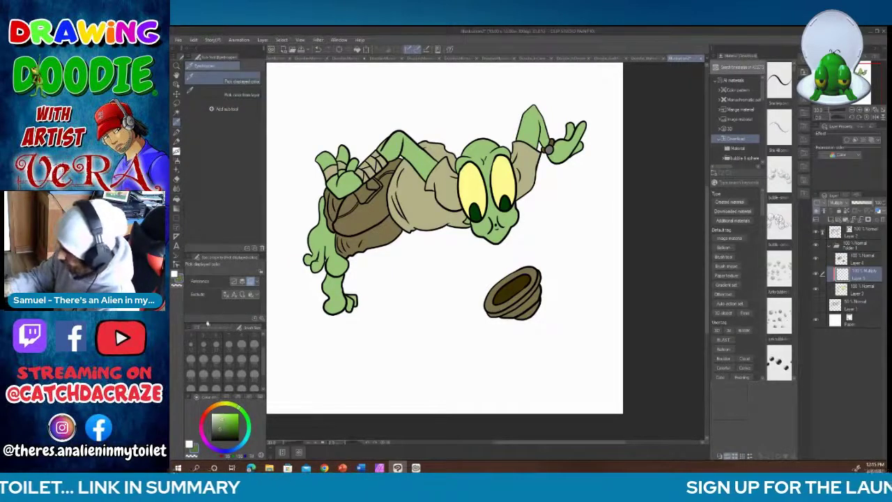
click(176, 131)
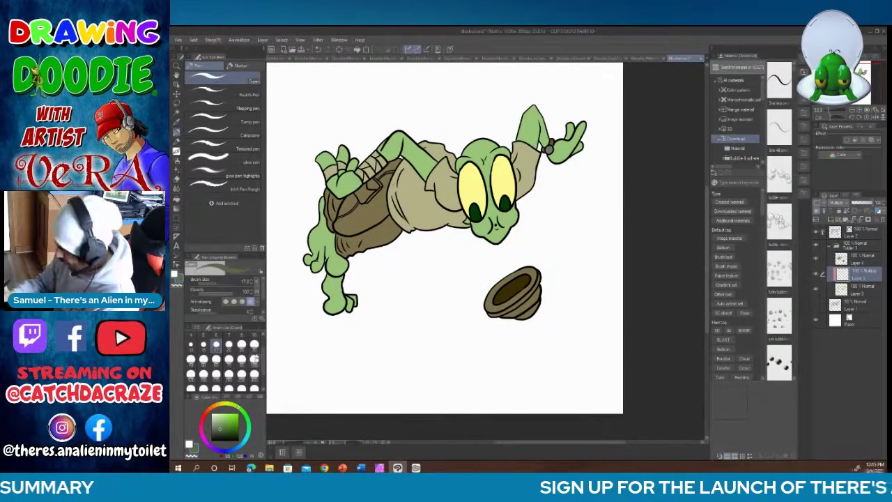
click(254, 344)
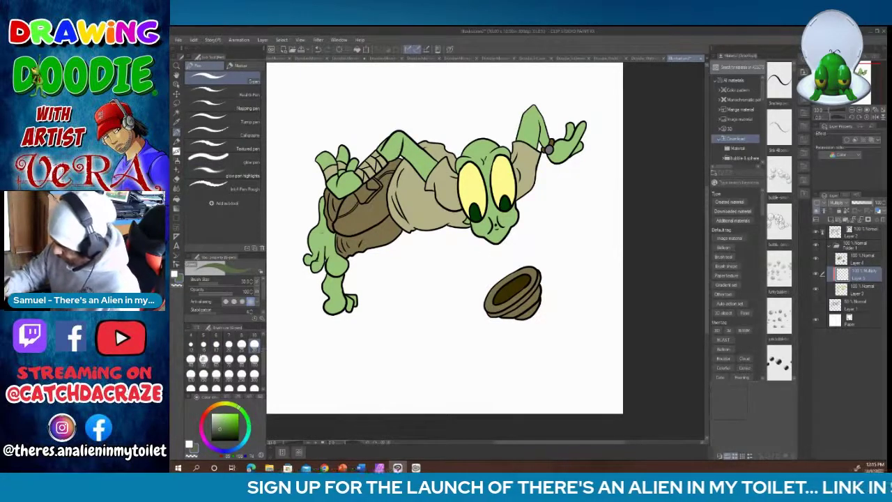
click(191, 359)
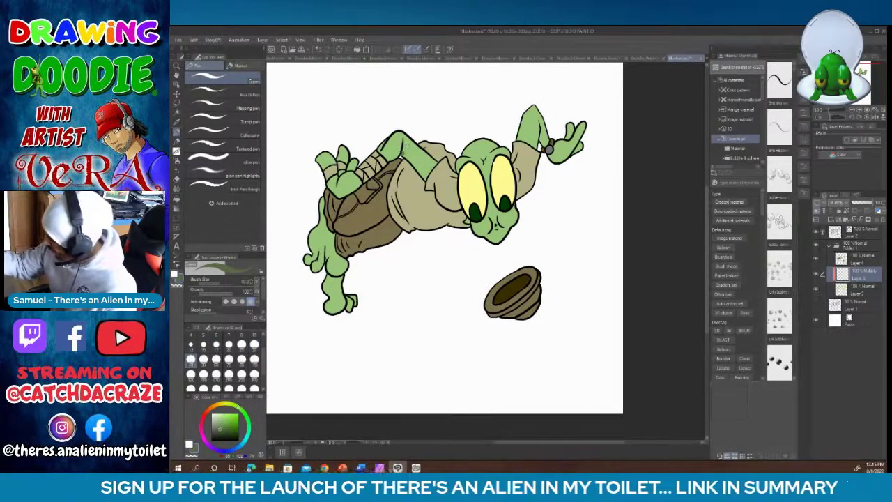
Step: Paint green shadows on the alien's arms and foot at about 40% layer opacity
drag(400, 152, 428, 180)
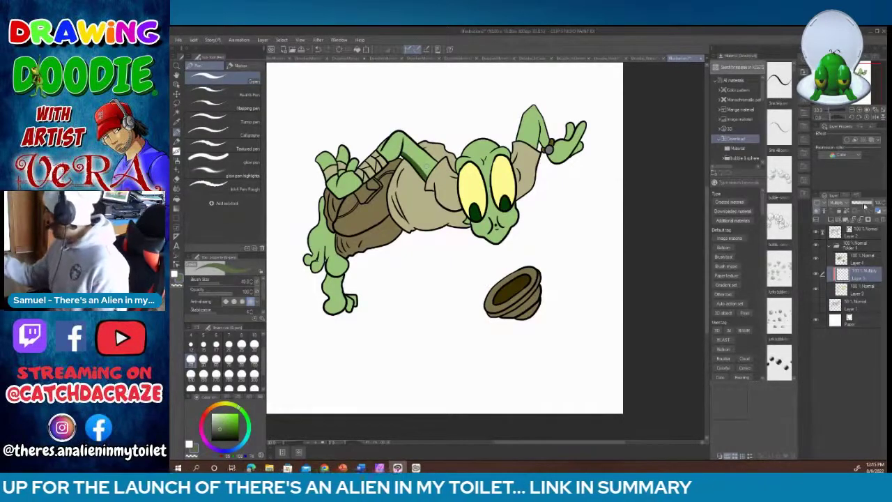
drag(865, 207, 860, 208)
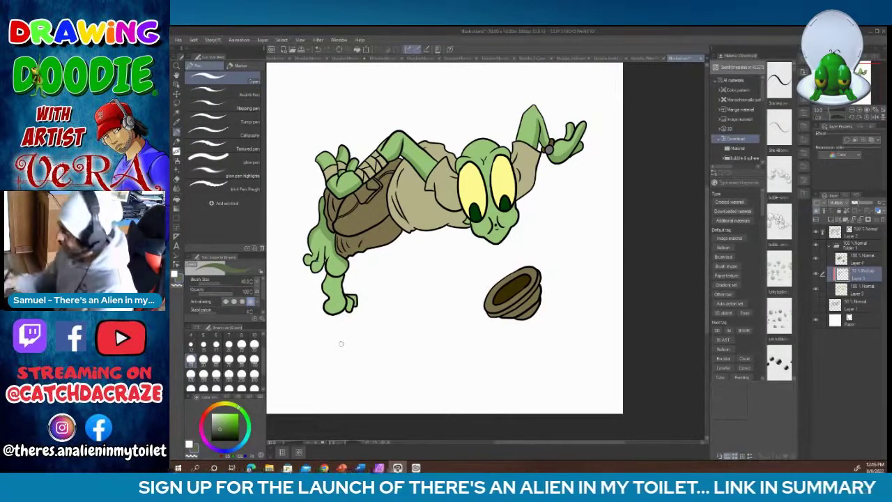
drag(324, 236, 322, 264)
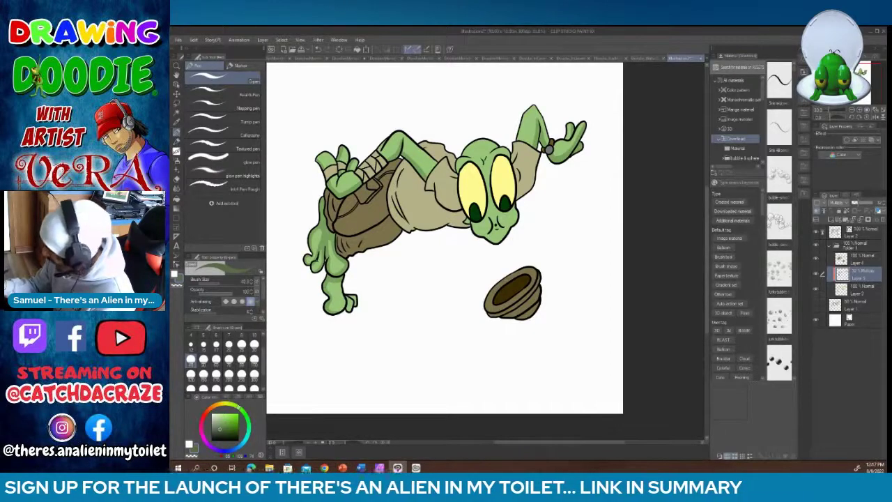
drag(350, 296, 347, 311)
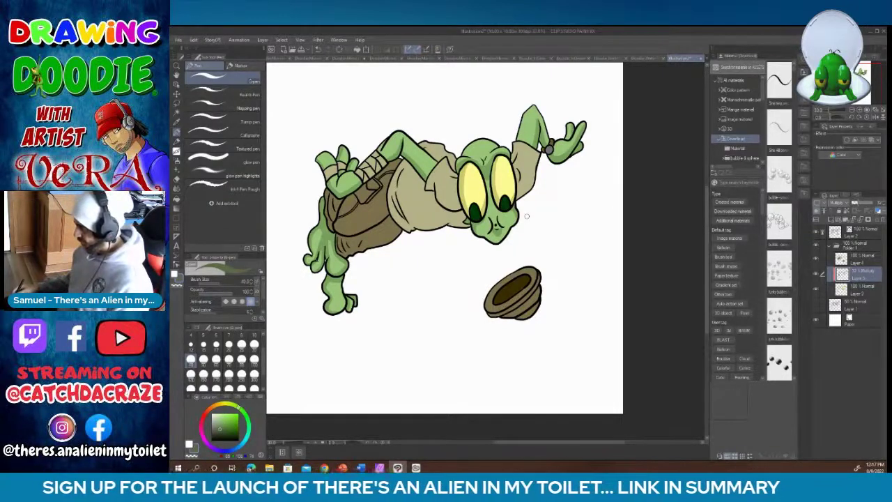
click(858, 258)
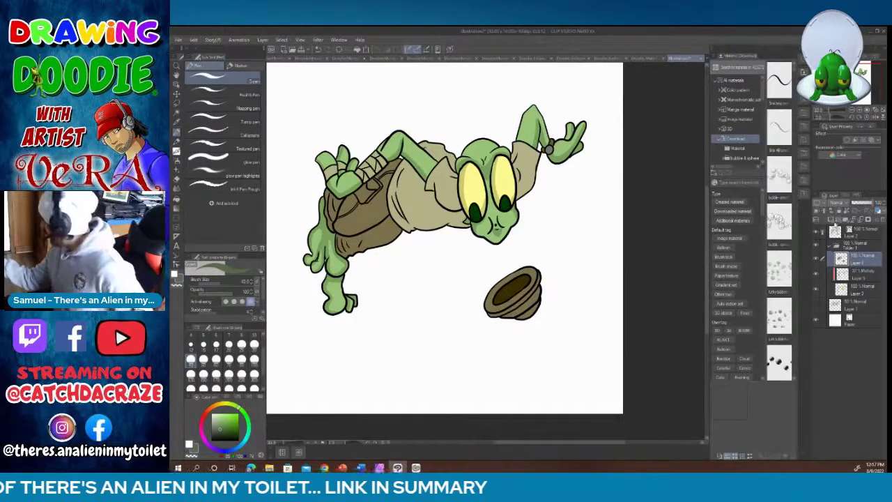
Step: Set the upper layer to Multiply, sample the shirt tan, and shade the backpack and chest
click(839, 203)
click(840, 225)
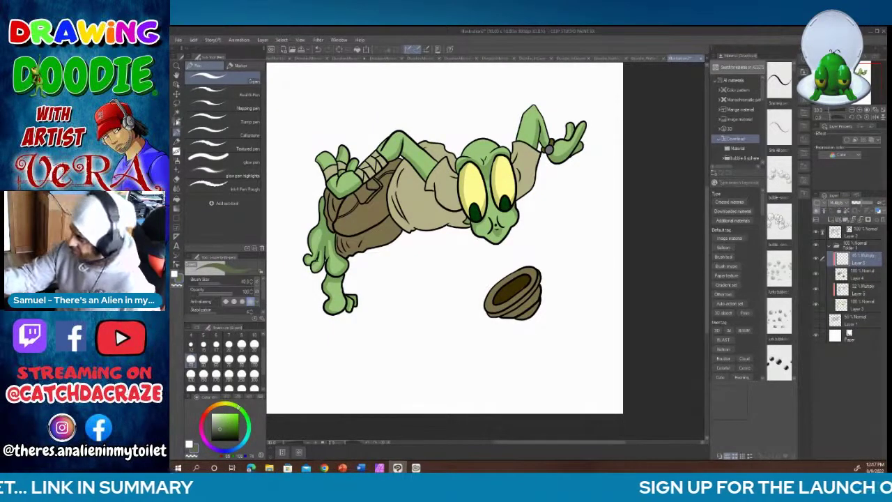
key(i)
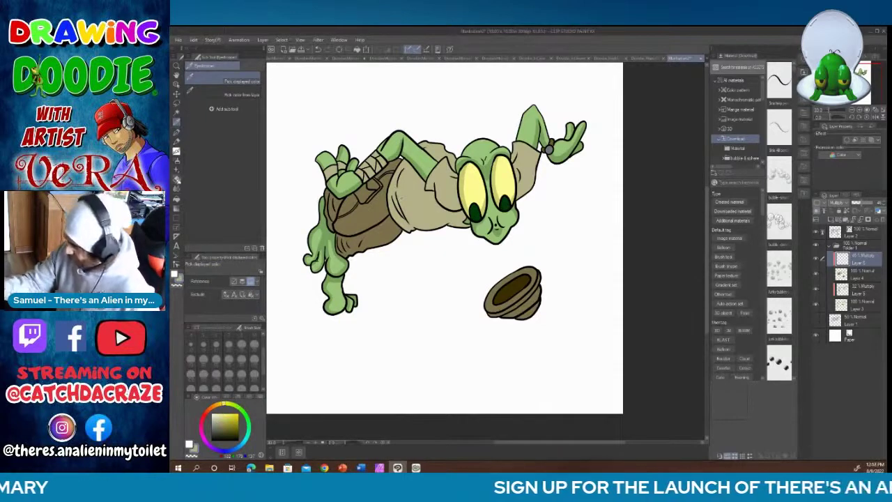
click(178, 139)
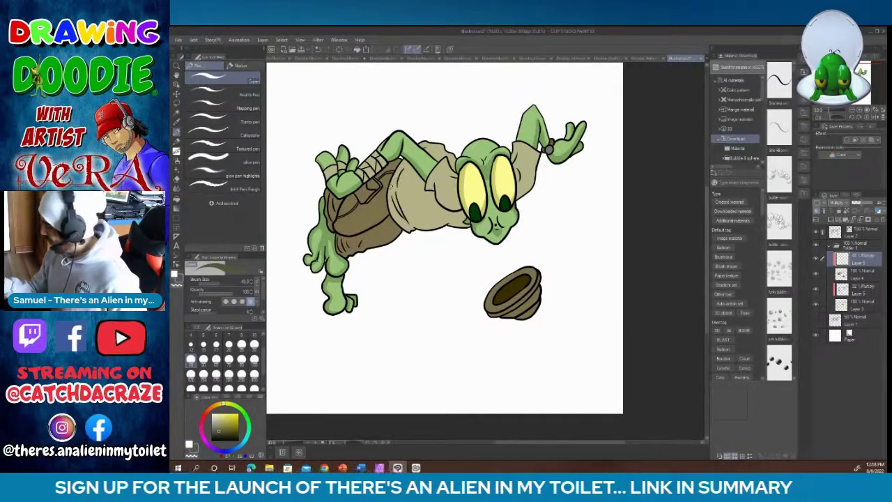
drag(389, 184, 465, 216)
mouse_move(460, 216)
mouse_down()
mouse_move(469, 230)
mouse_move(426, 228)
mouse_move(436, 222)
mouse_move(425, 230)
mouse_up()
mouse_move(448, 208)
mouse_down()
mouse_move(417, 231)
mouse_move(391, 194)
mouse_move(387, 211)
mouse_move(414, 236)
mouse_move(394, 216)
mouse_up()
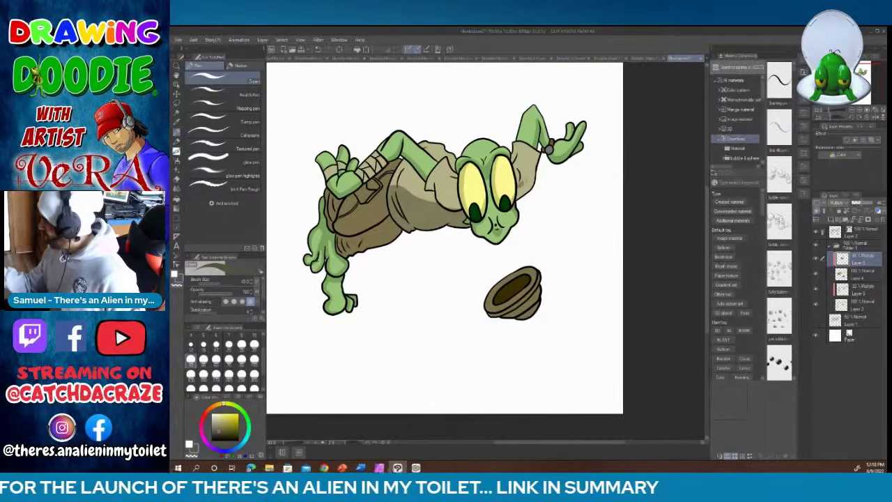
Step: Shade the raised sleeve, collar and shirt near the shoulder with darker tan
drag(534, 152, 523, 182)
drag(538, 149, 518, 199)
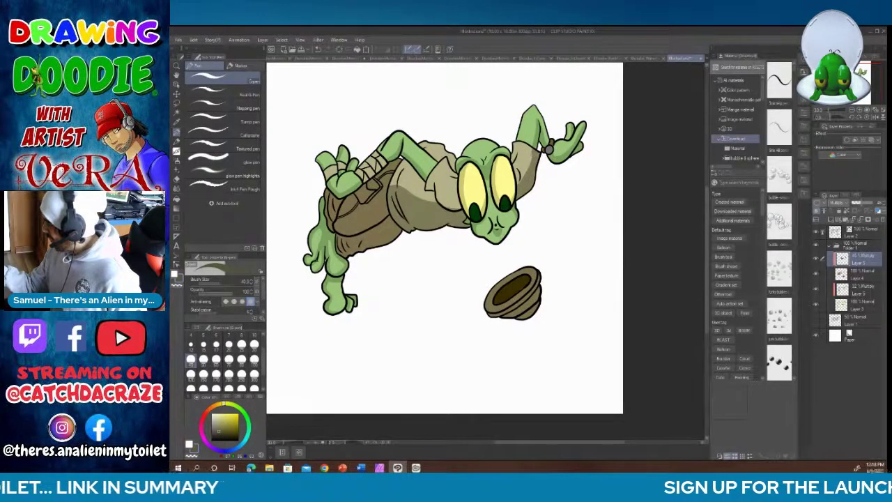
drag(520, 168, 516, 181)
drag(456, 186, 460, 209)
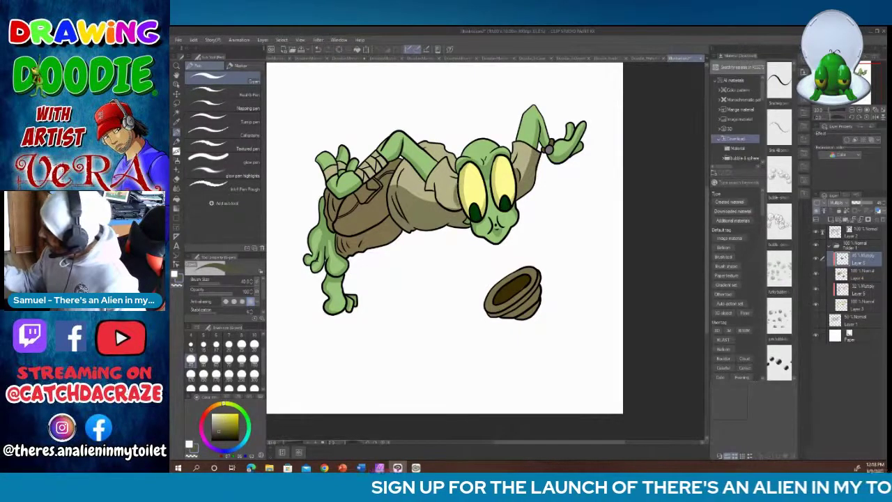
drag(435, 181, 447, 209)
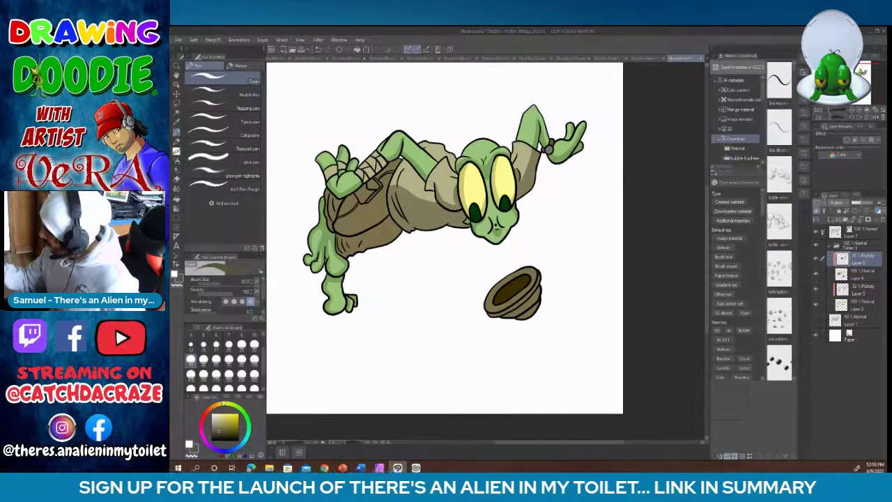
drag(434, 179, 427, 190)
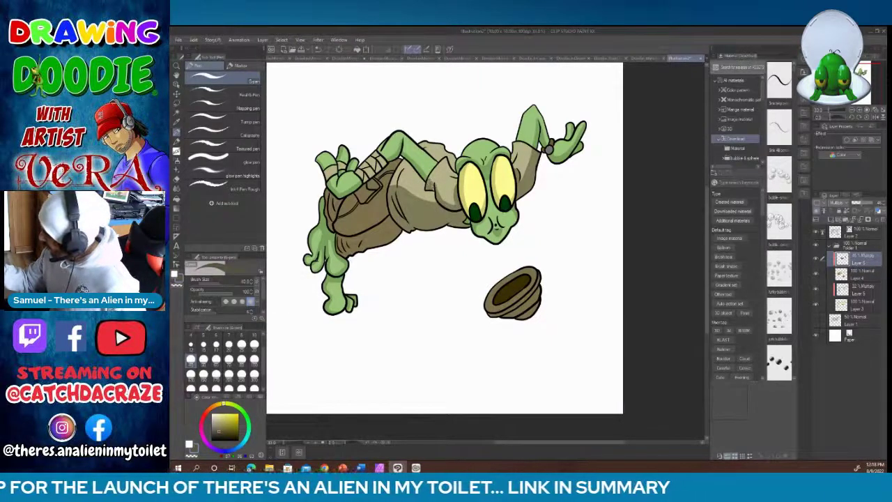
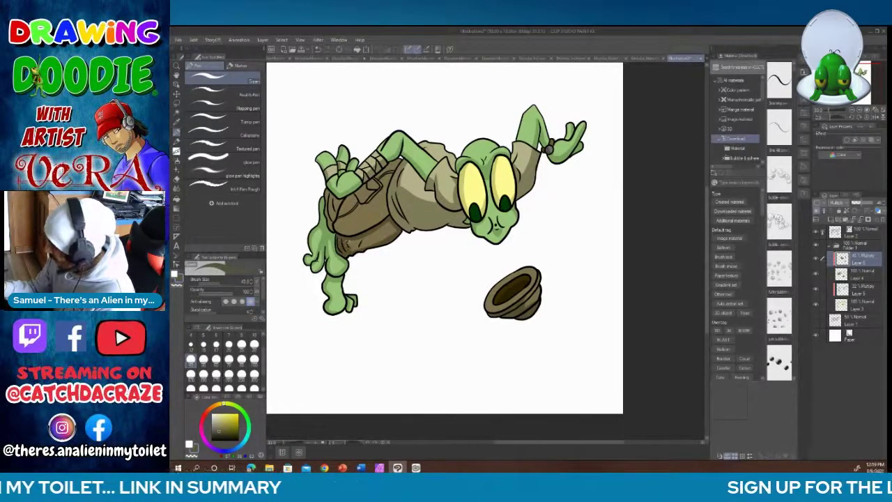
Step: Shade the underside of the alien's brown shell with darker pen strokes
drag(359, 242, 373, 234)
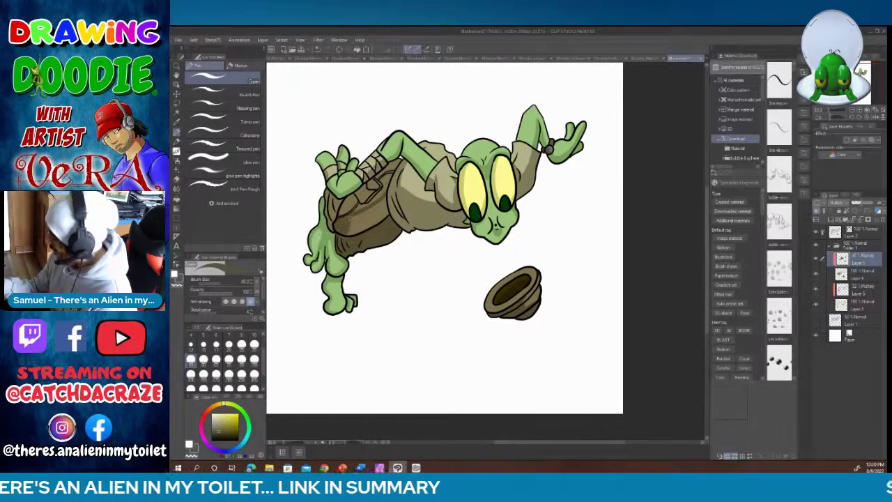
mouse_move(358, 217)
mouse_down()
mouse_move(382, 202)
mouse_move(359, 222)
mouse_up()
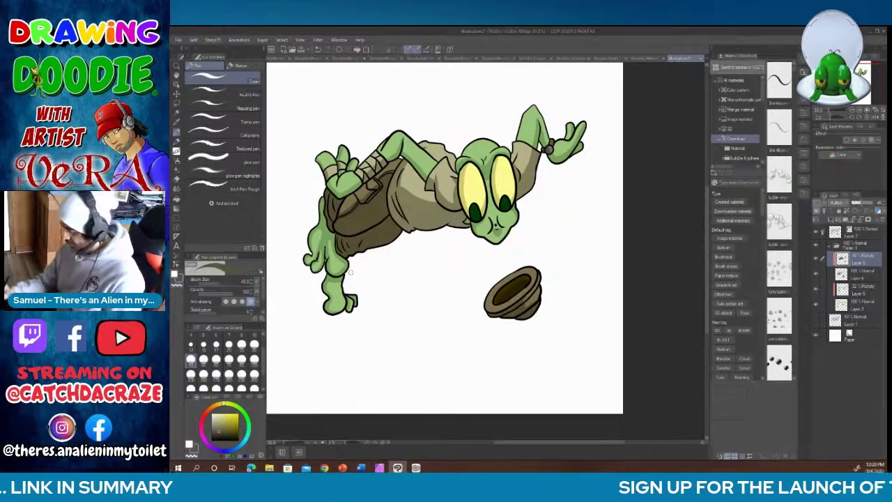
click(309, 445)
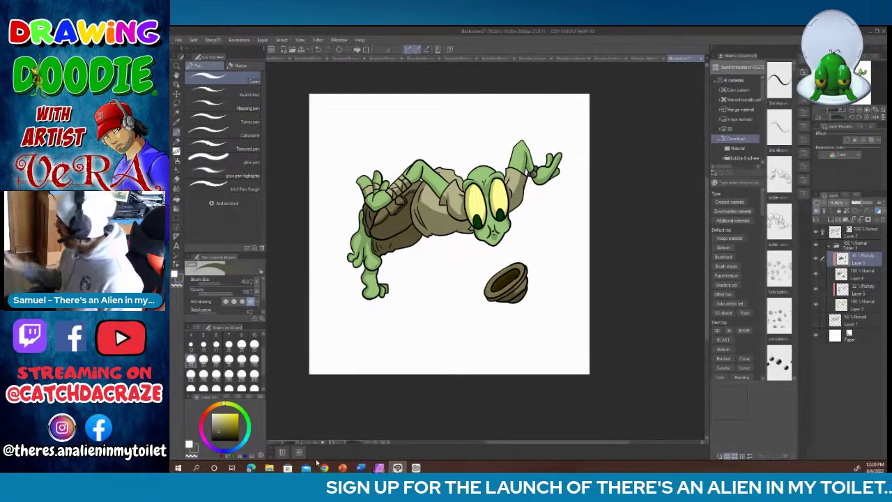
Step: Move Layers 1 and 2 into Folder 1 and collapse the folder
drag(856, 232, 847, 244)
click(829, 231)
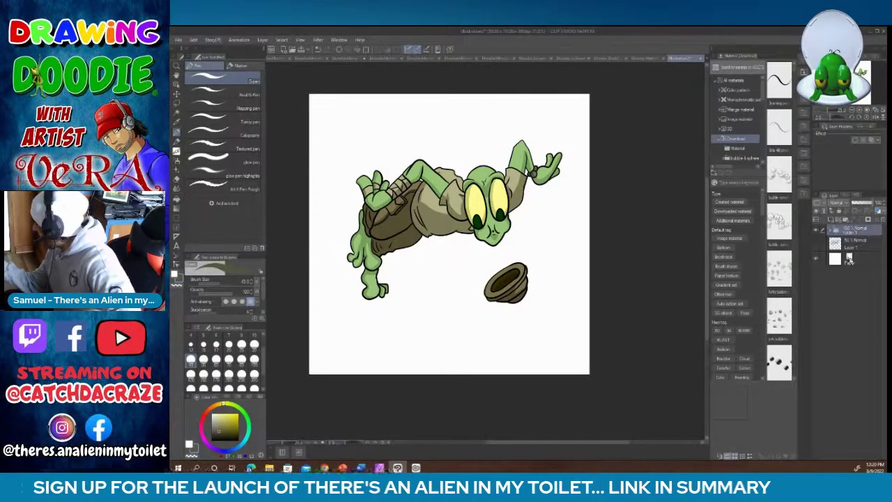
drag(840, 324, 847, 312)
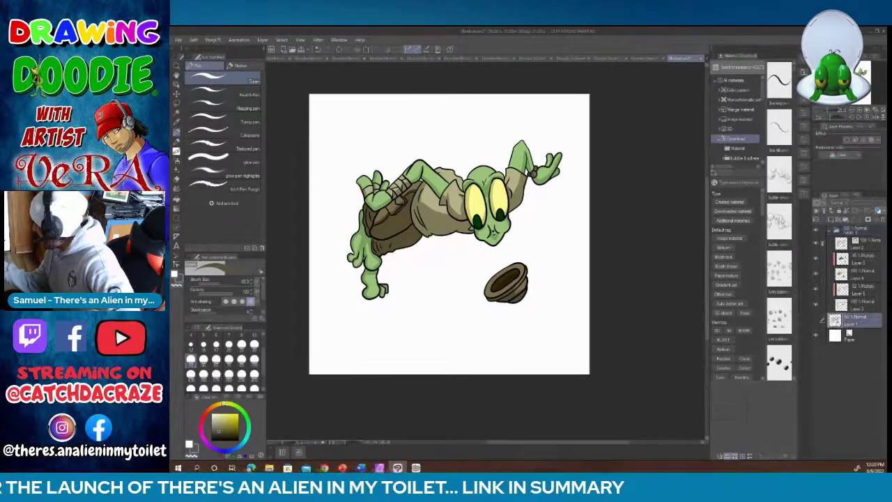
click(830, 230)
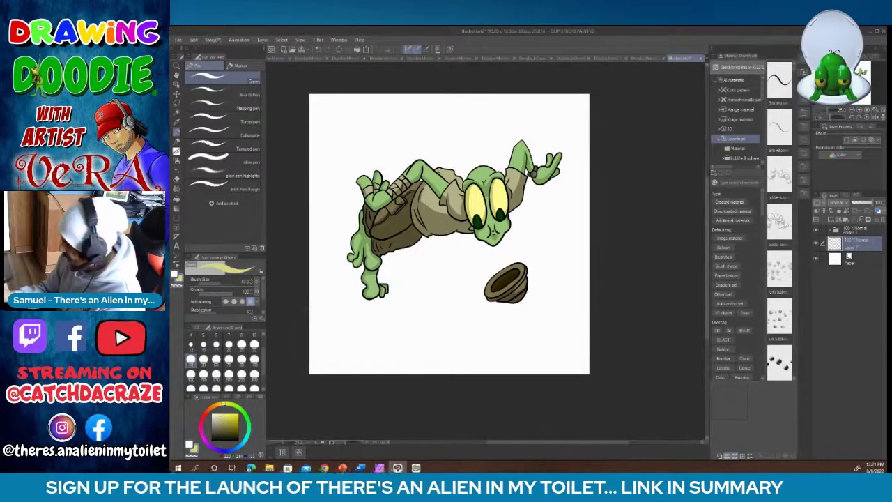
Step: Draw a wavy sand line across the lower canvas and fill the area below it
drag(307, 304, 589, 333)
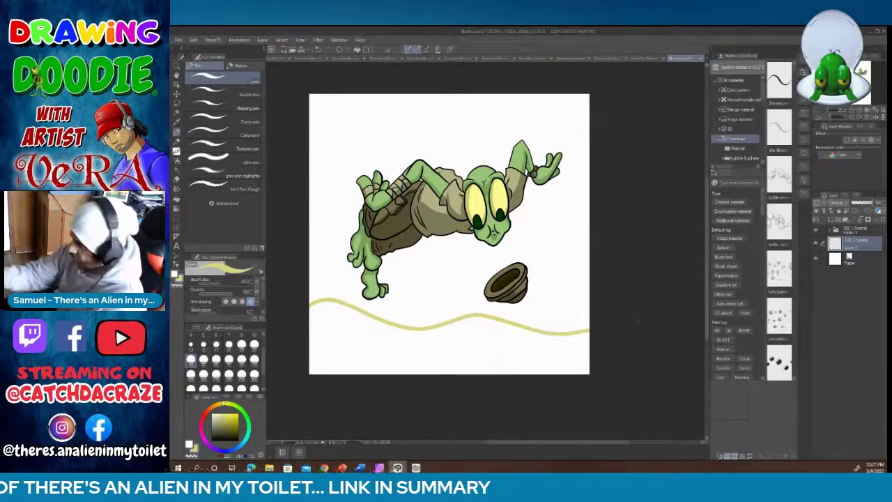
click(177, 202)
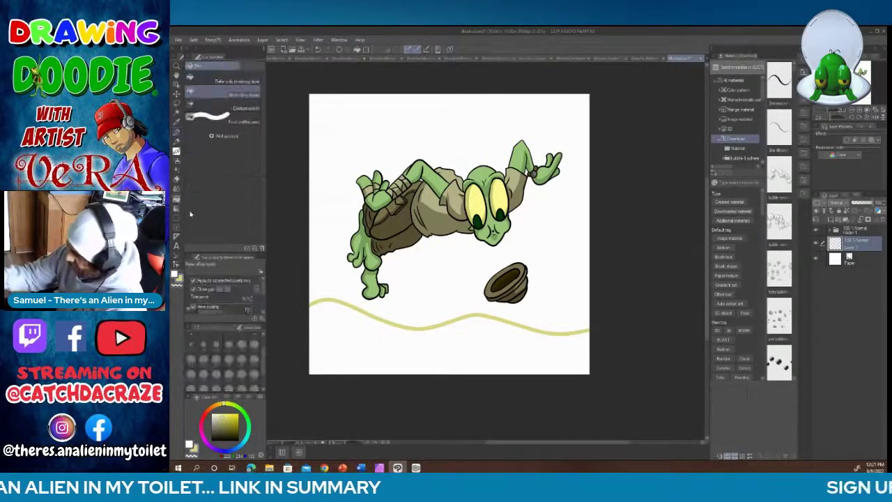
click(347, 348)
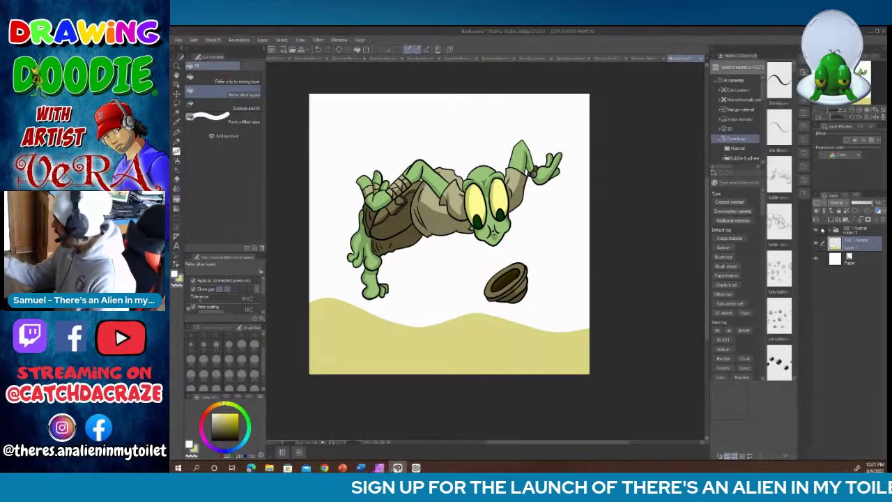
Step: Hide the alien folder and fill a new layer above the sand with teal water
click(818, 232)
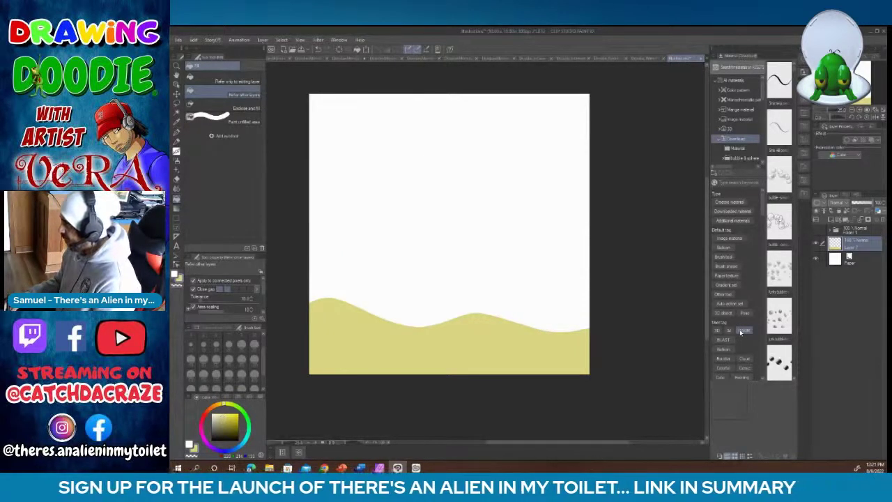
click(822, 219)
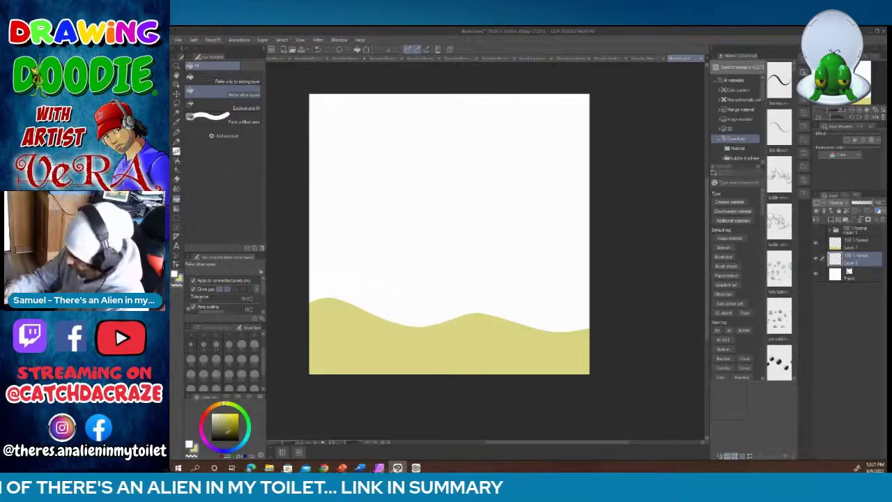
click(246, 443)
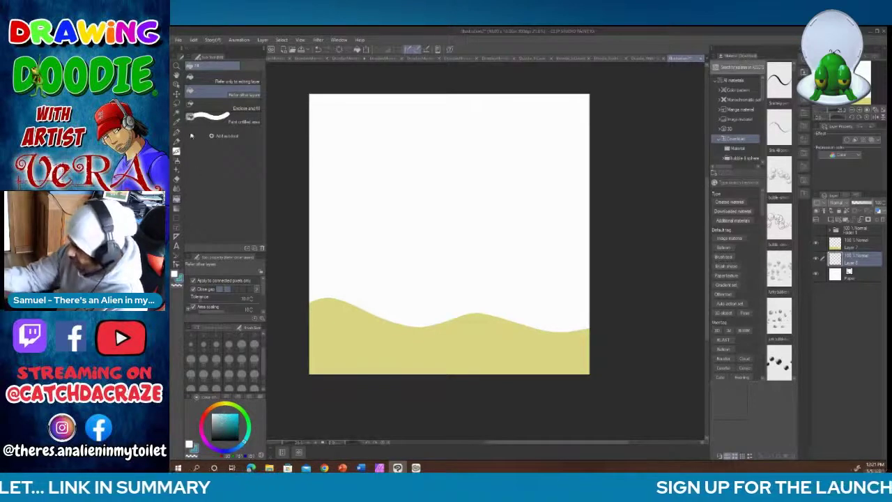
click(448, 265)
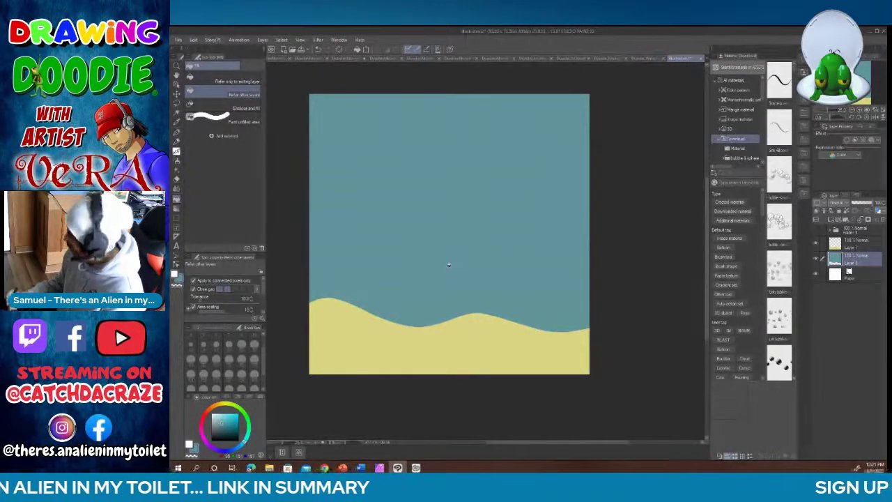
Step: Add a new layer for the water surface and set the pen brush size to 25
click(833, 224)
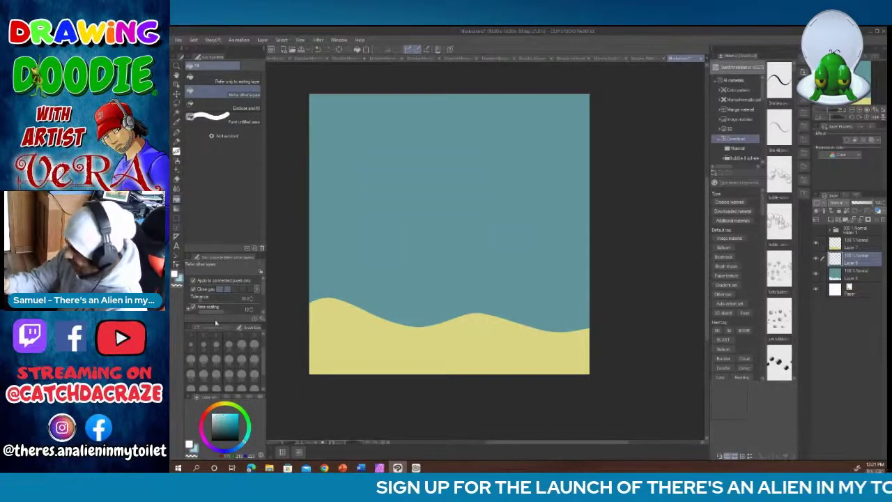
click(176, 122)
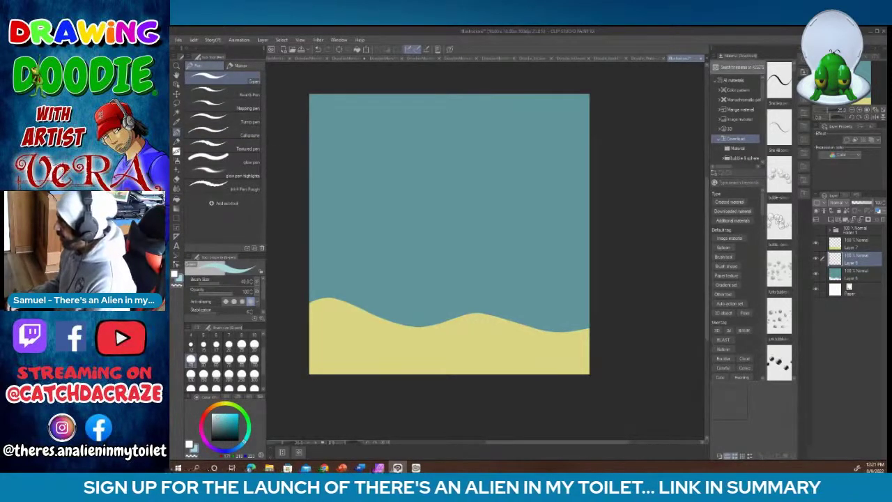
click(204, 344)
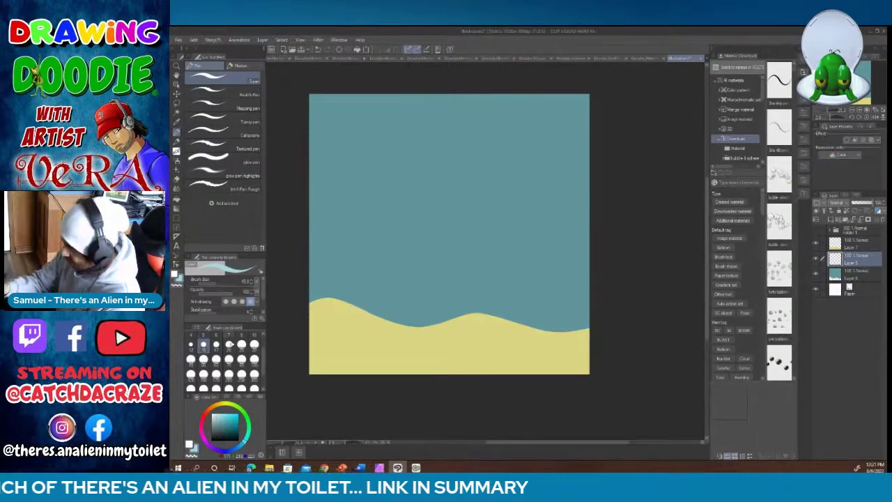
click(229, 345)
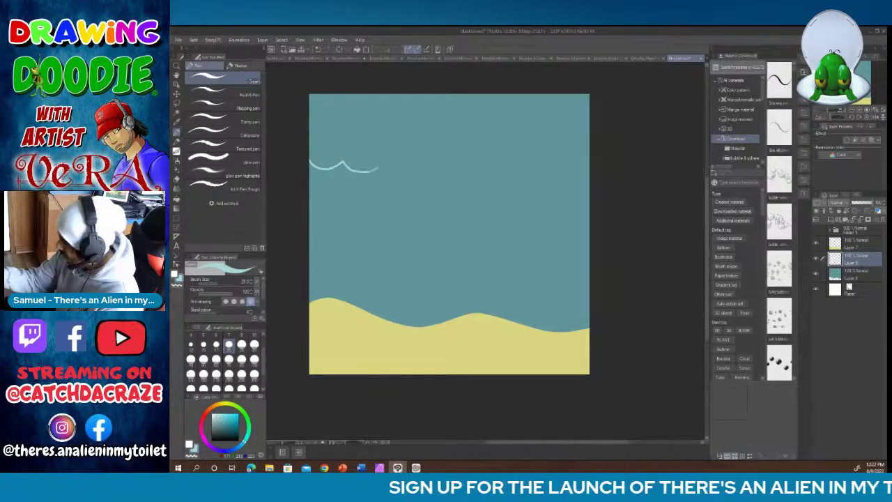
Step: Draw the pale wave line across the water, show Folder 1, and move the wave up
drag(378, 168, 382, 165)
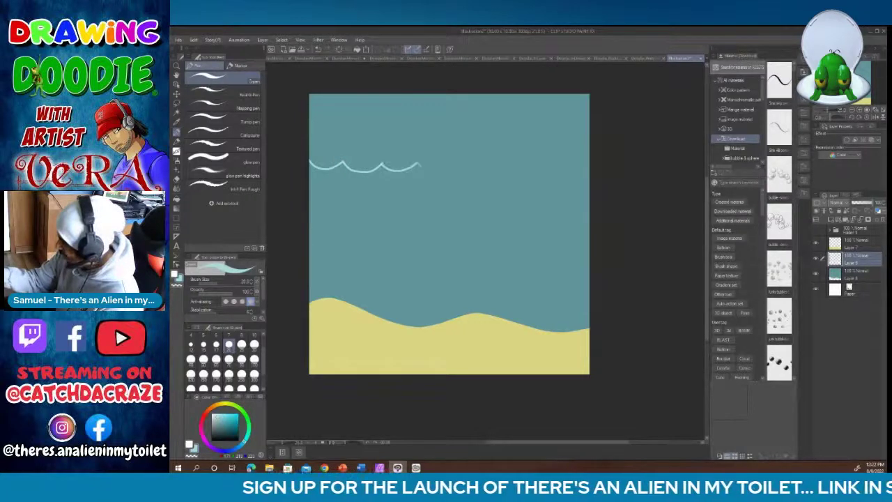
mouse_move(462, 163)
mouse_down()
mouse_move(474, 171)
mouse_move(577, 169)
mouse_up()
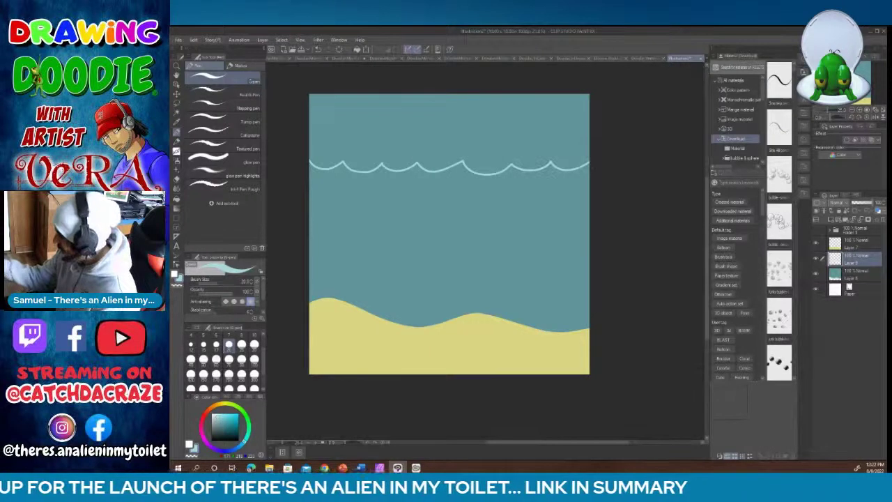
click(816, 230)
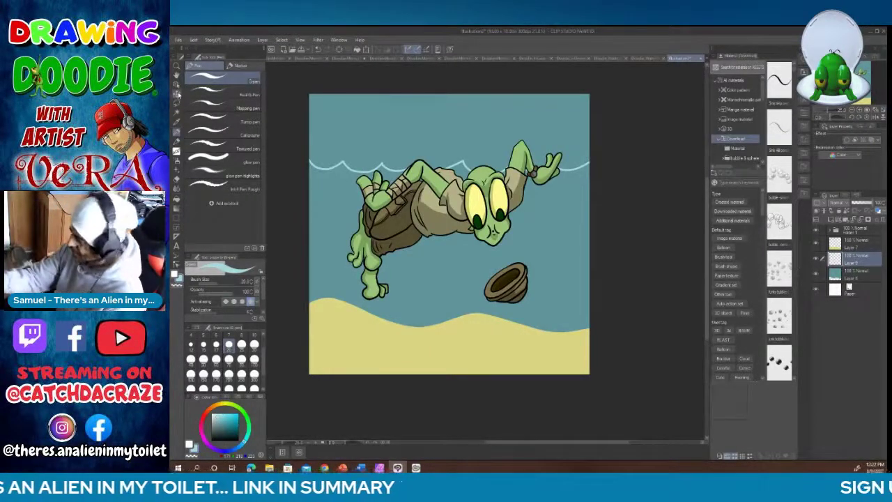
click(177, 93)
drag(582, 174, 578, 126)
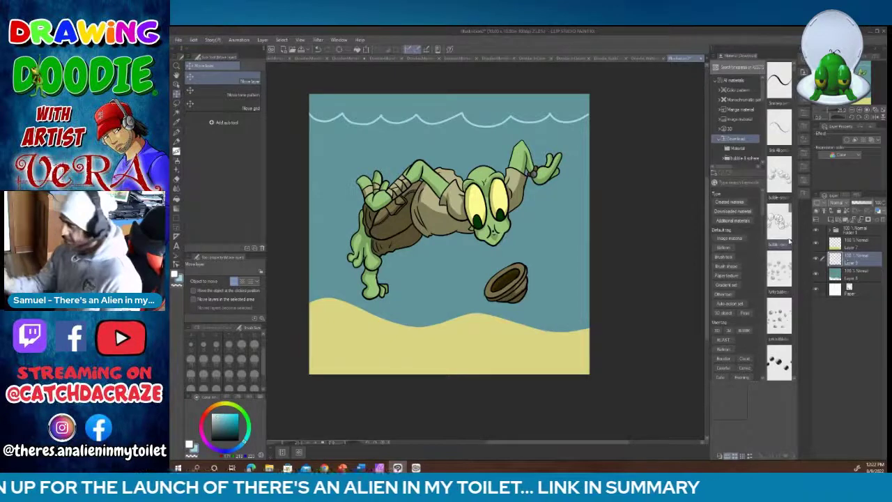
Step: Fill the band above the wavy surface line with light blue
click(178, 198)
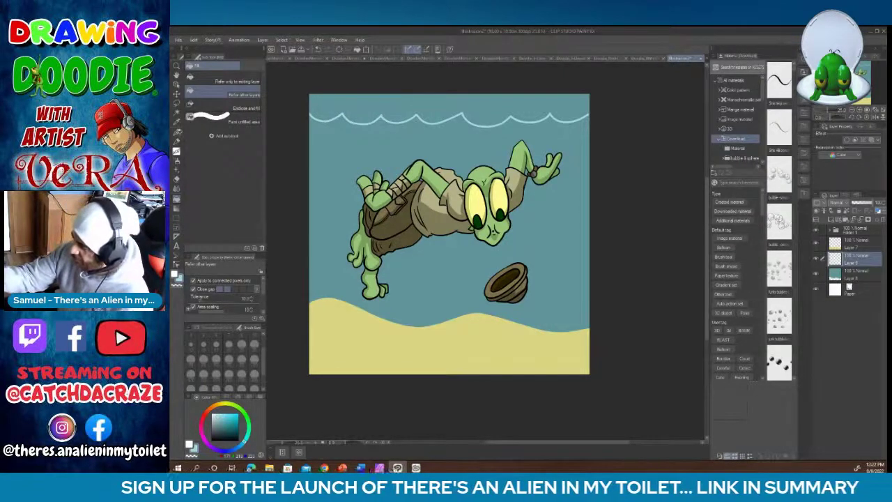
key(ctrl+z)
click(176, 140)
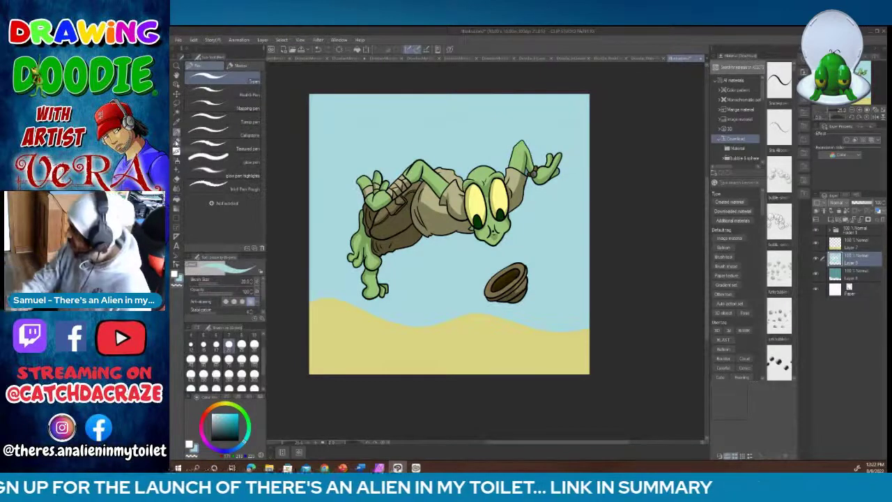
key(ctrl+y)
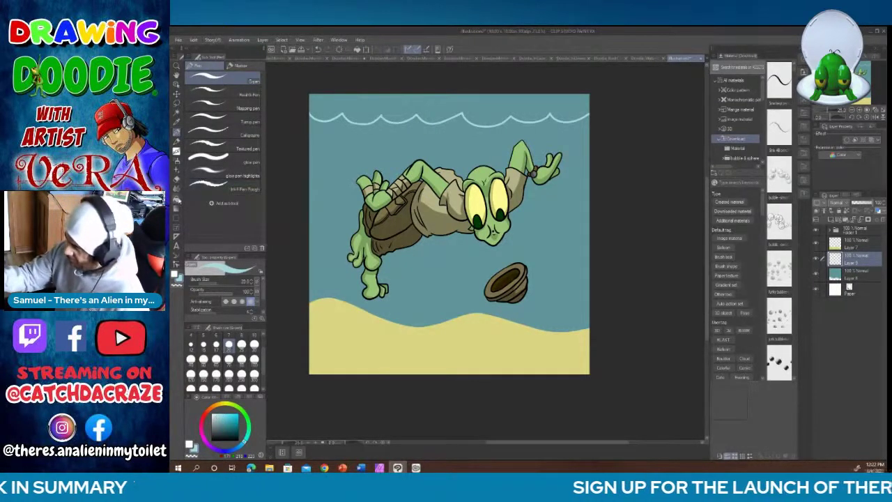
click(177, 200)
click(374, 102)
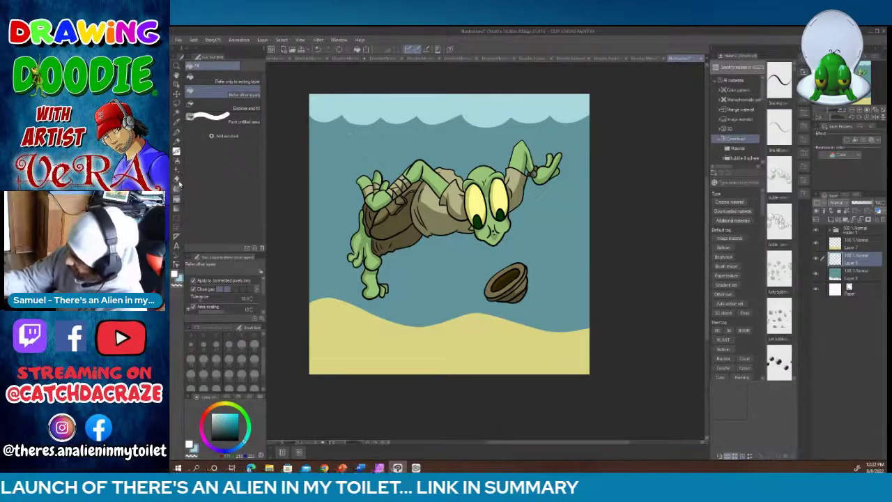
Step: Draw white highlight strokes along the left, middle and right wave edges
click(176, 143)
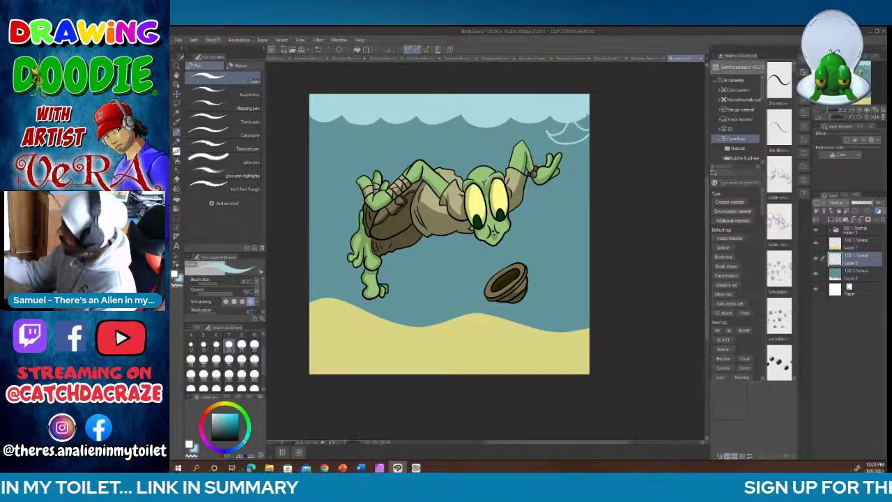
key(ctrl+z)
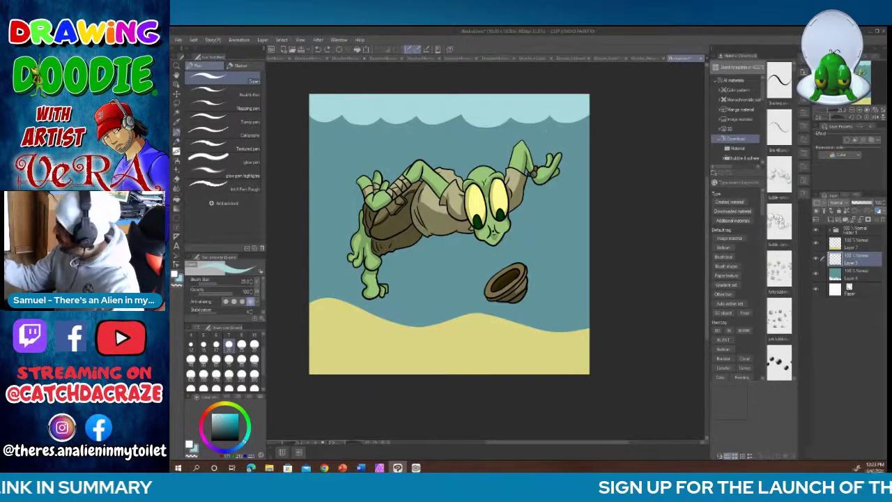
drag(534, 127, 564, 123)
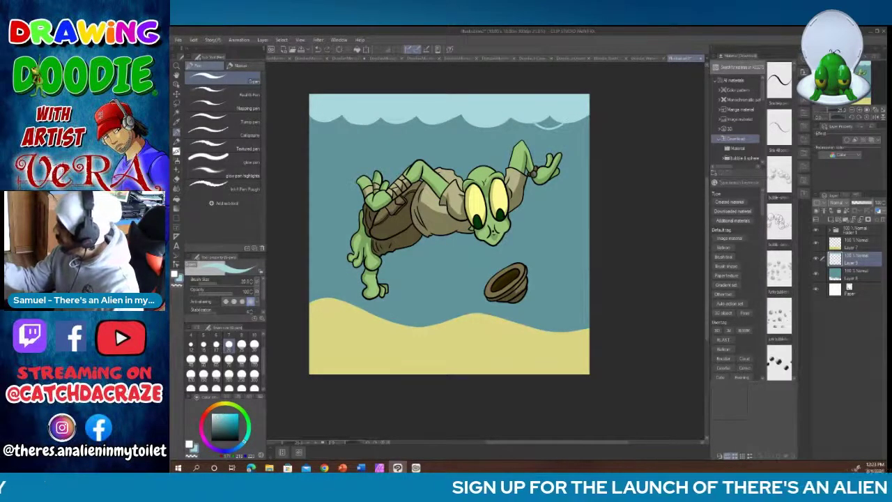
drag(498, 129, 521, 123)
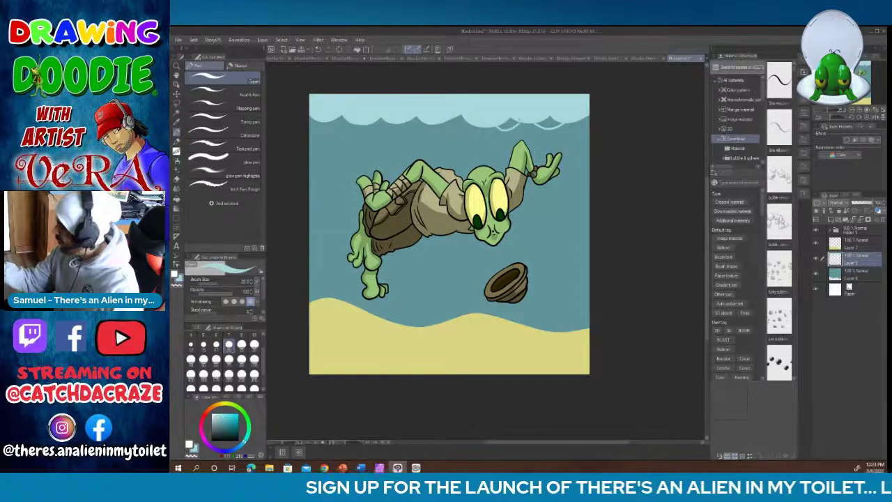
drag(407, 131, 430, 125)
drag(325, 122, 359, 127)
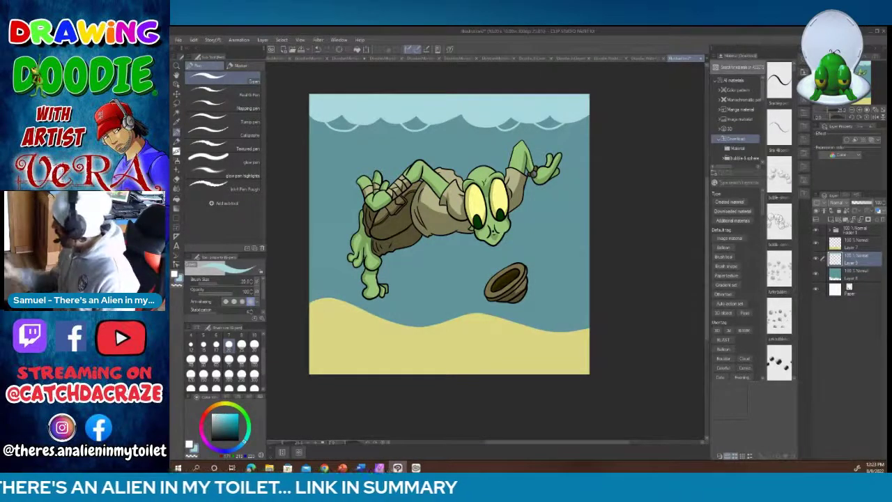
key(alt+bracketright)
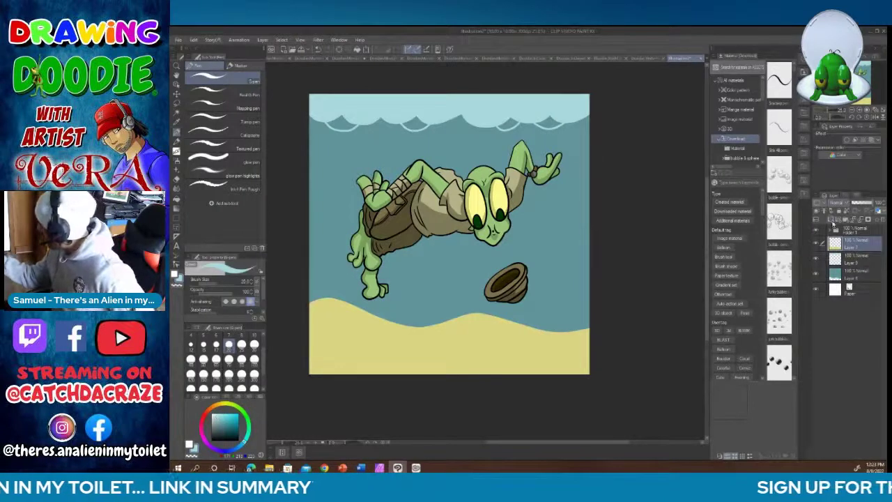
Step: On a new layer, set up a larger soft airbrush with the sampled sand colour
click(822, 212)
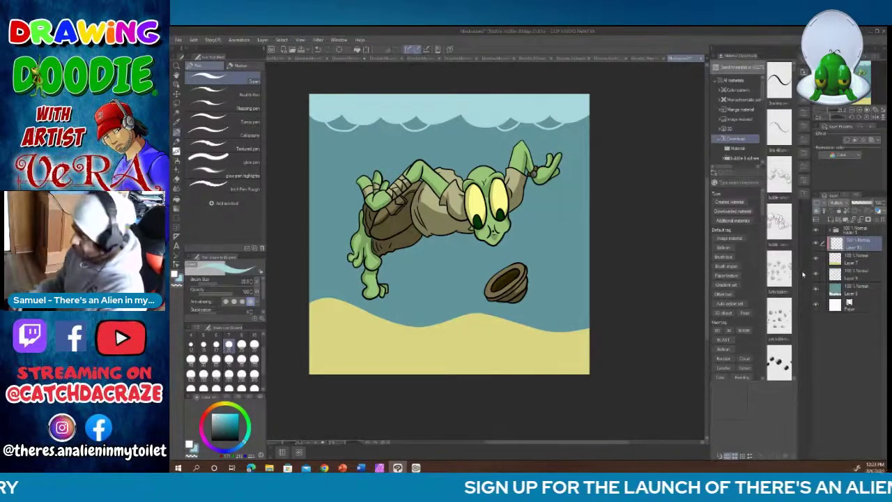
key(b)
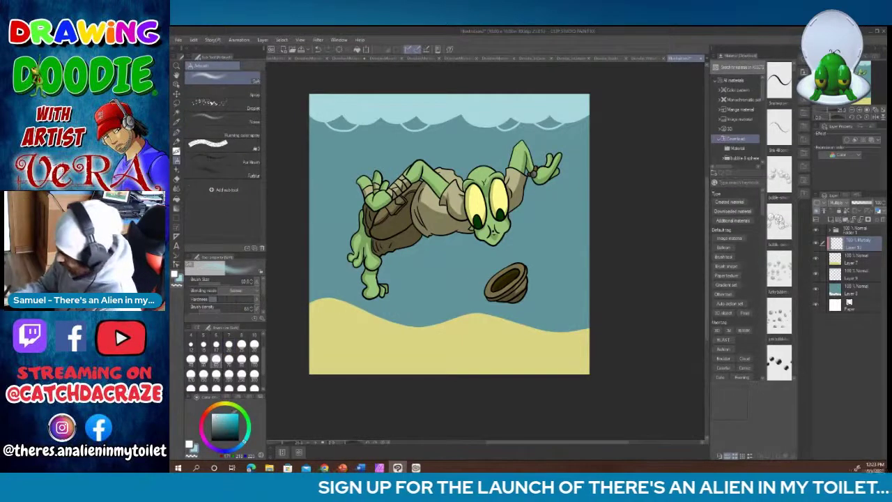
key(i)
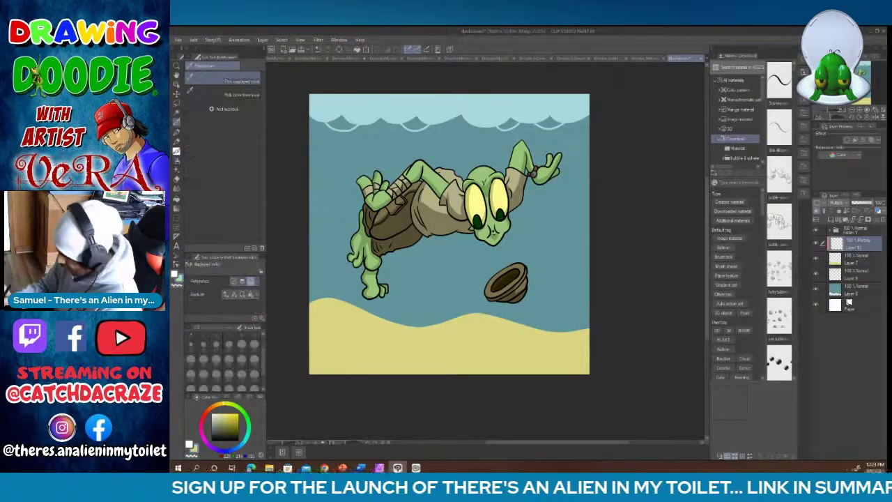
click(179, 162)
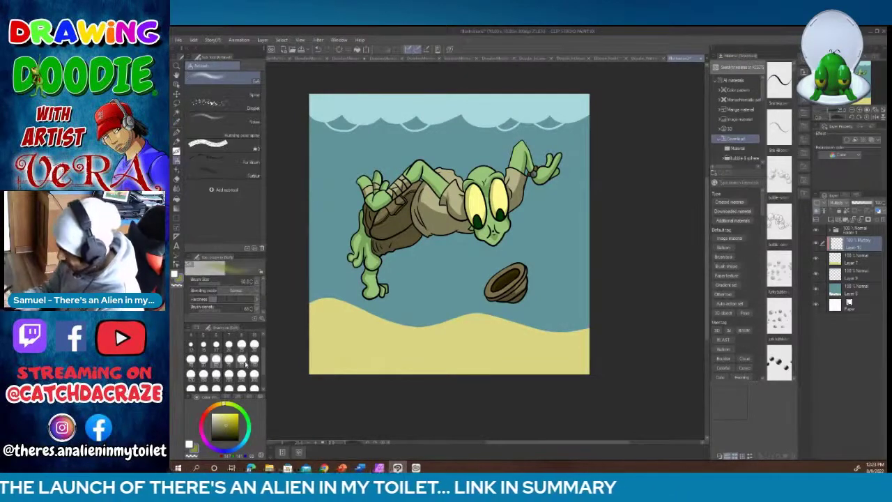
click(241, 359)
click(203, 373)
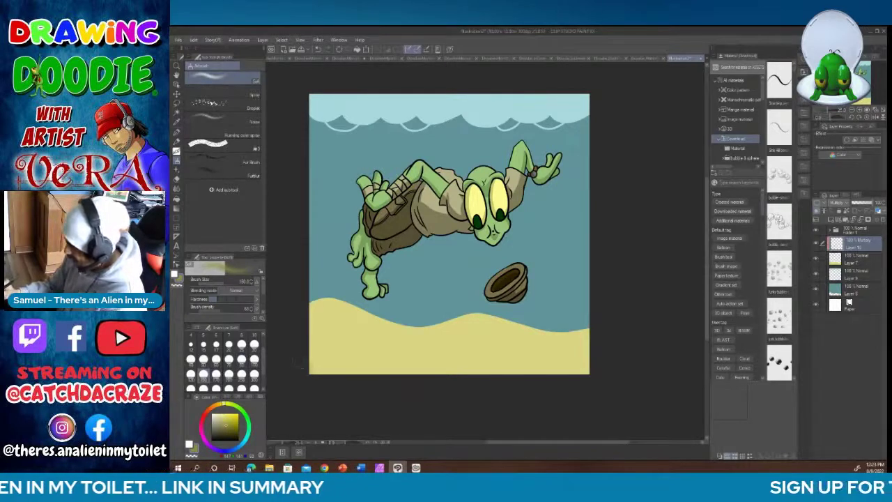
Step: Airbrush darker shading over the dunes, the left edge and the bottom edge of the sand
drag(313, 366, 370, 367)
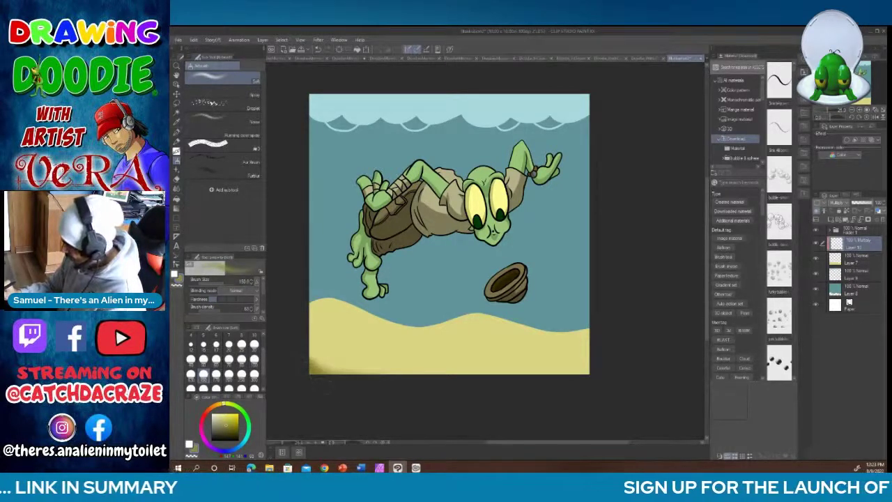
drag(314, 369, 340, 368)
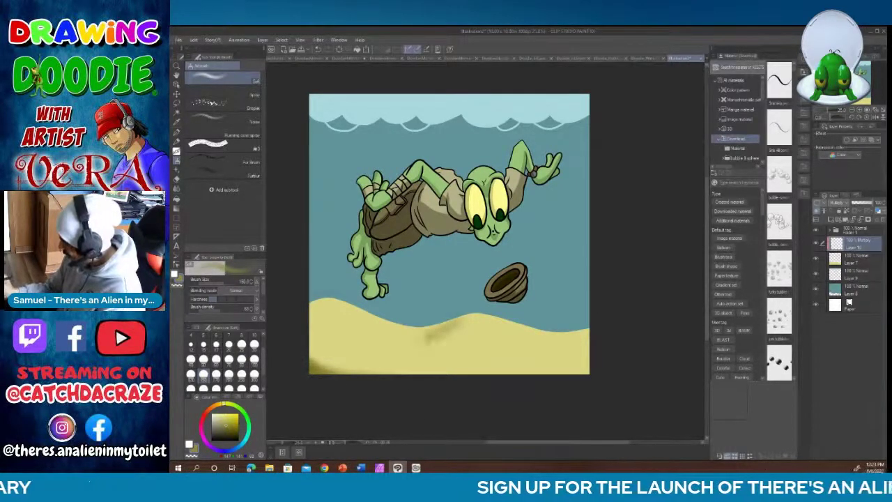
drag(460, 325, 366, 350)
mouse_move(478, 318)
mouse_down()
mouse_move(305, 361)
mouse_move(362, 356)
mouse_move(310, 359)
mouse_move(496, 314)
mouse_move(589, 349)
mouse_move(628, 352)
mouse_up()
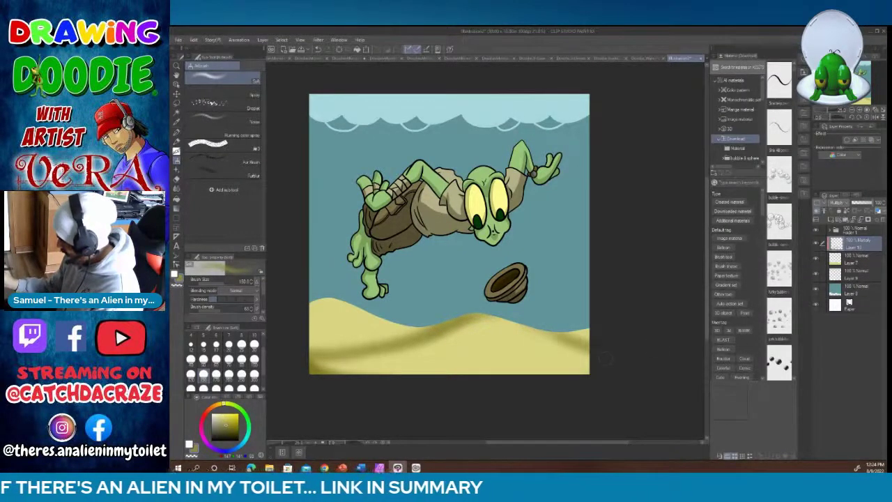
drag(560, 372, 589, 364)
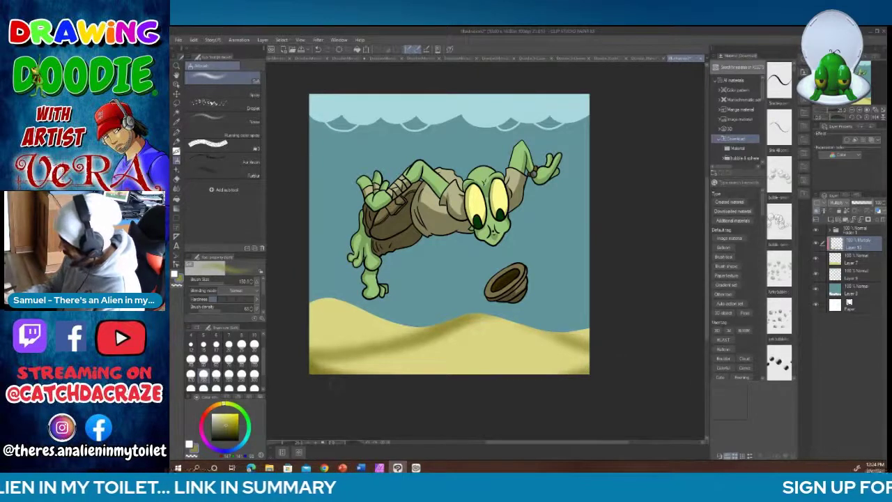
drag(334, 362, 324, 364)
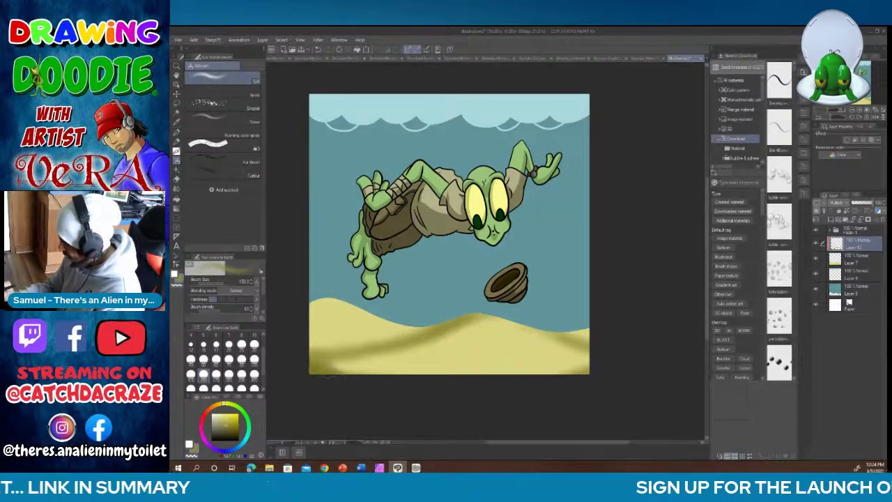
mouse_move(312, 304)
mouse_down()
mouse_move(315, 317)
mouse_move(336, 300)
mouse_move(328, 301)
mouse_up()
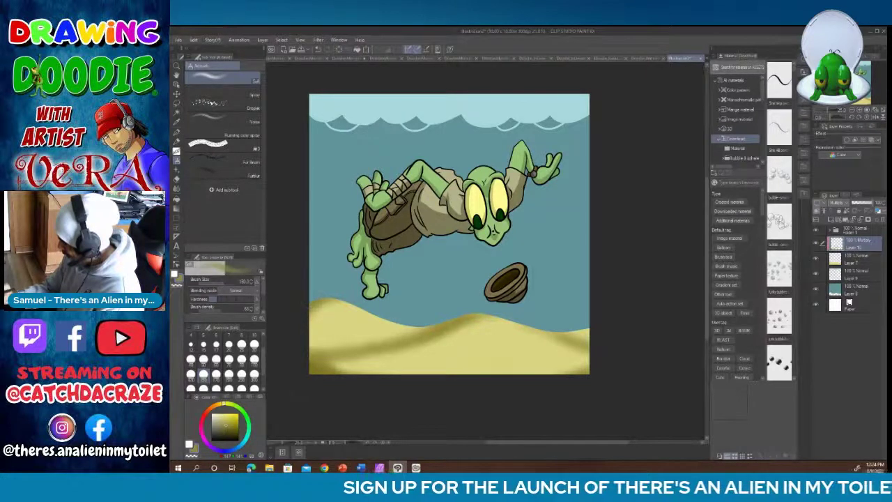
drag(336, 370, 588, 368)
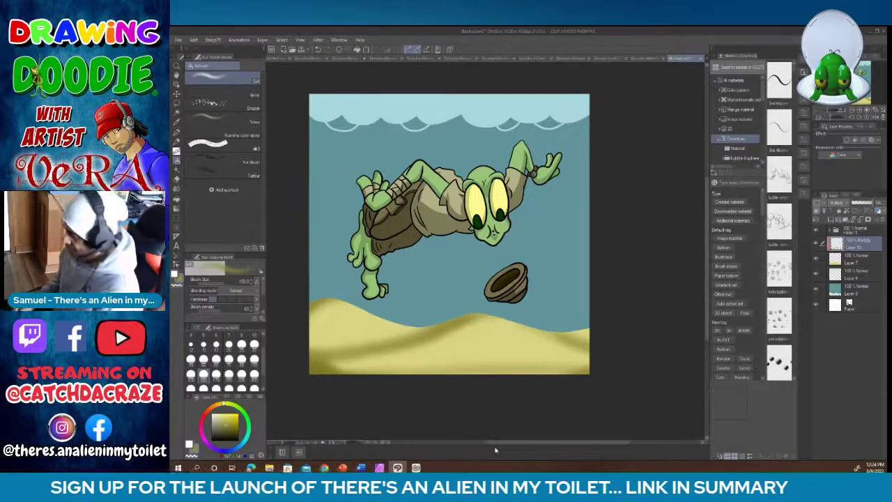
click(223, 94)
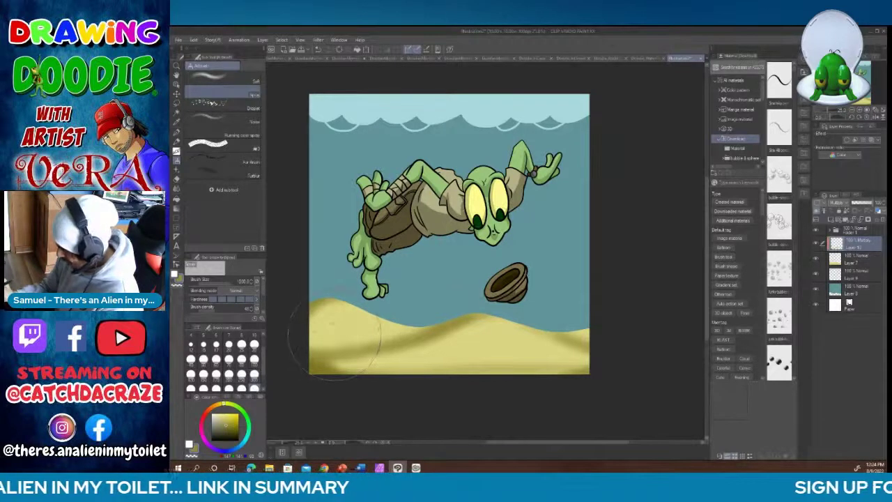
Step: Spray a speckle texture over the sand, undo it, and reduce the spray brush size
drag(335, 335, 579, 342)
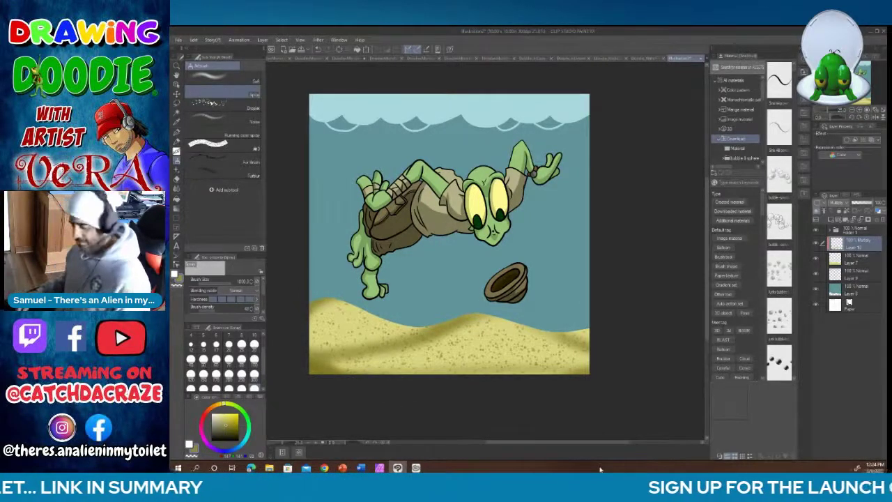
key(ctrl+z)
click(254, 375)
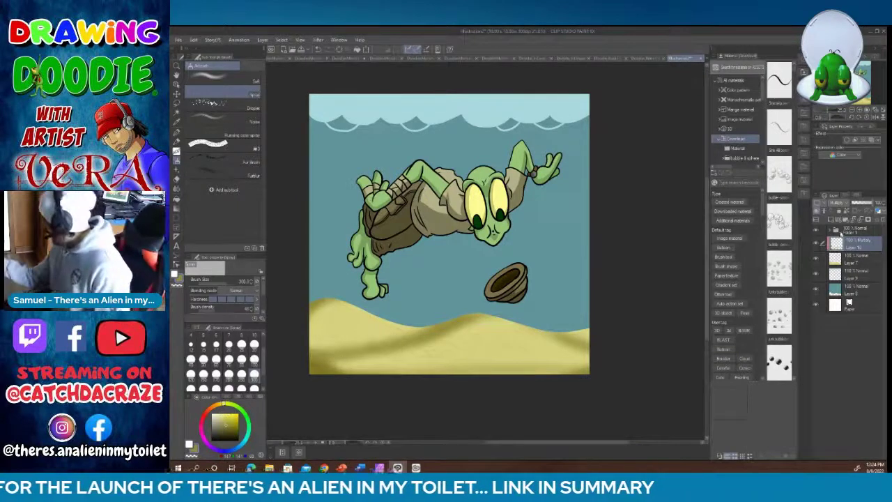
Step: Set the layer blending mode to Lighten and switch to a lighter sand colour
click(839, 203)
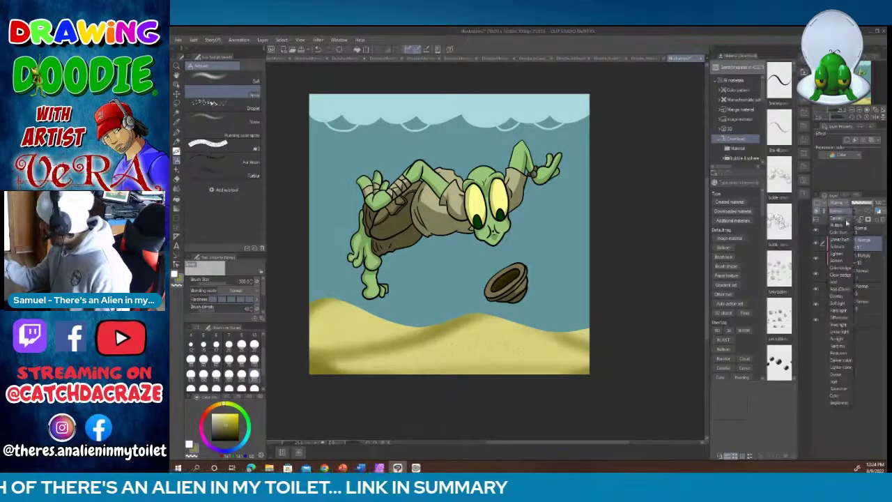
click(840, 253)
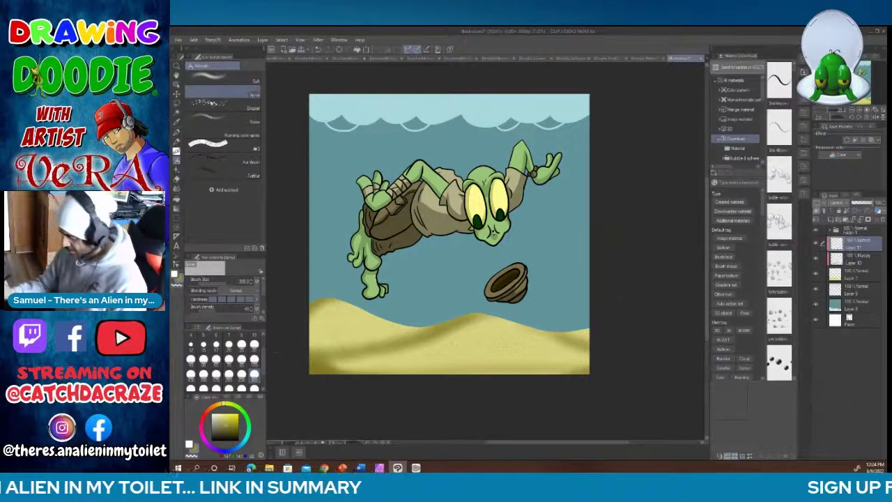
key(x)
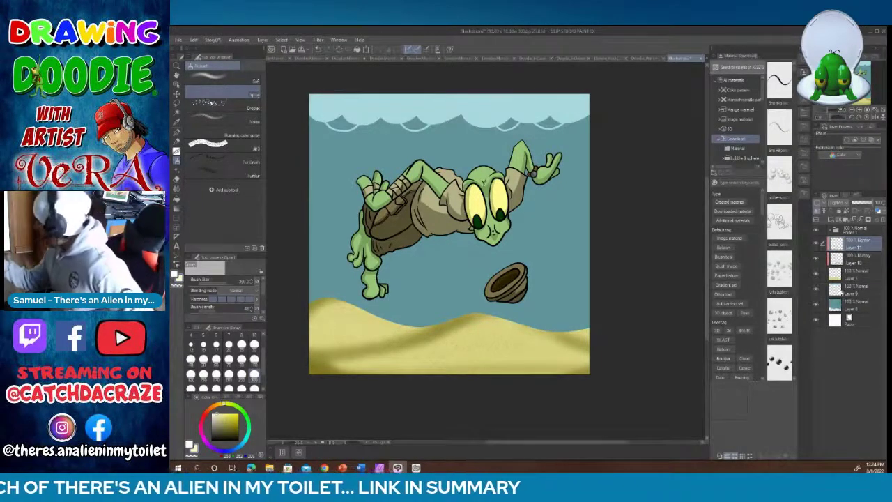
click(854, 288)
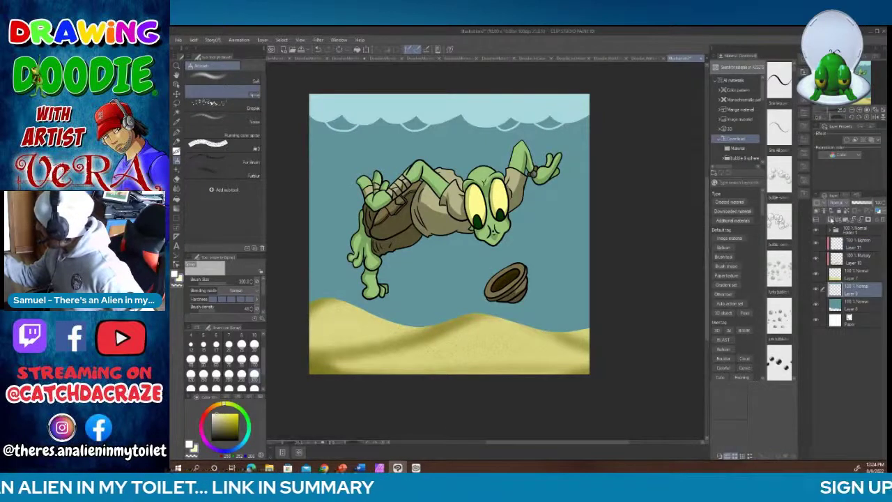
Step: On a new layer, draw green pen outlines of seaweed stalks on the right and left
click(834, 220)
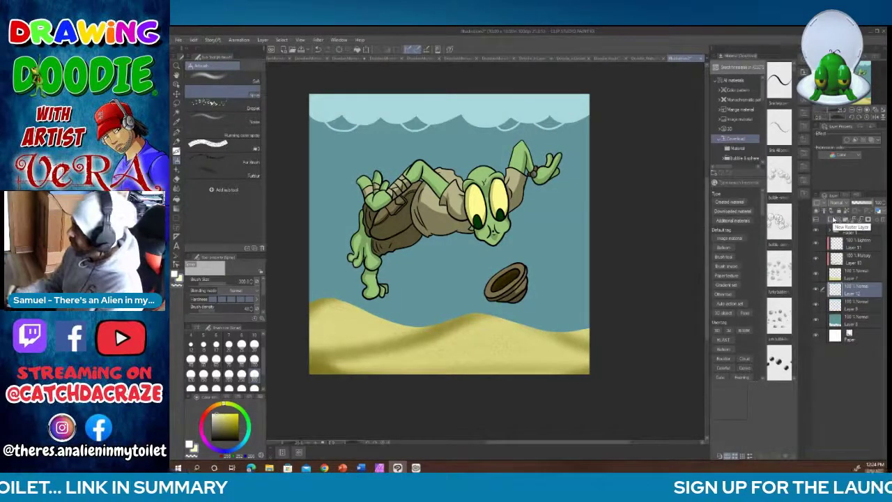
click(177, 133)
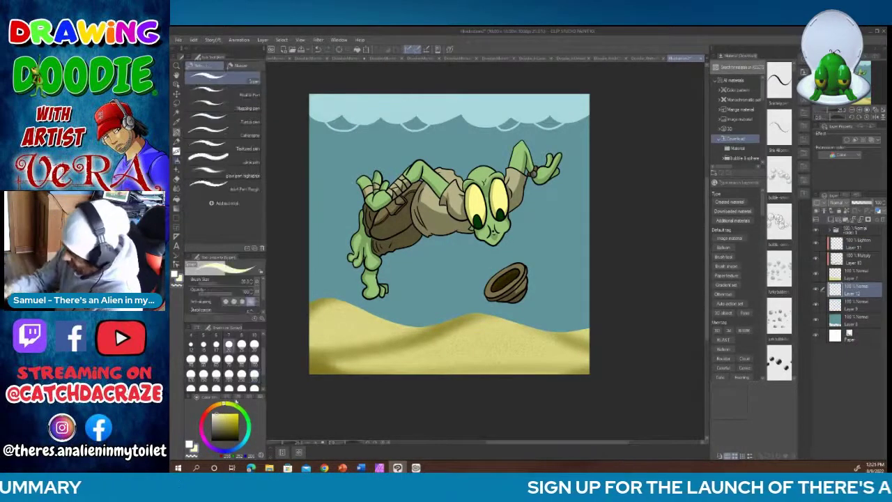
click(206, 416)
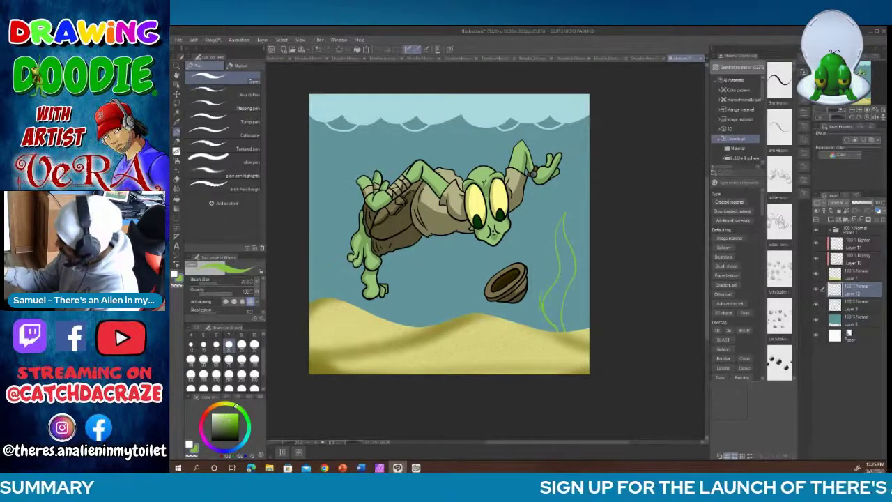
drag(545, 246, 537, 261)
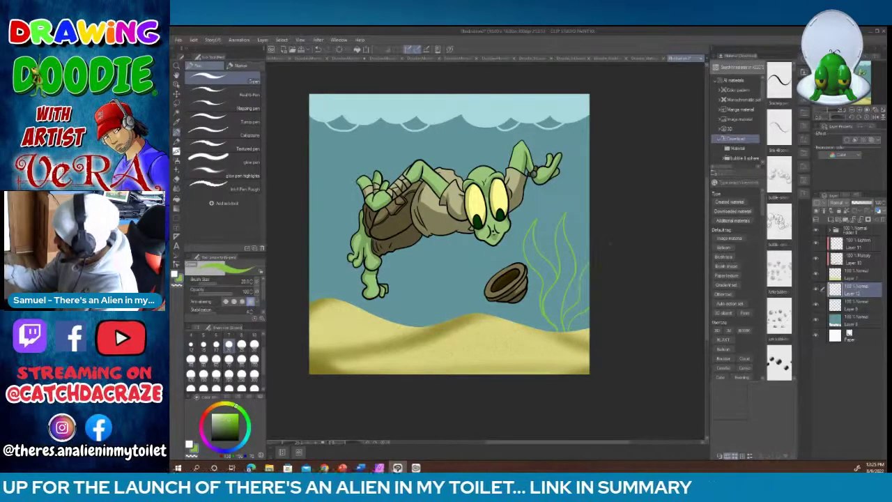
drag(585, 229, 583, 212)
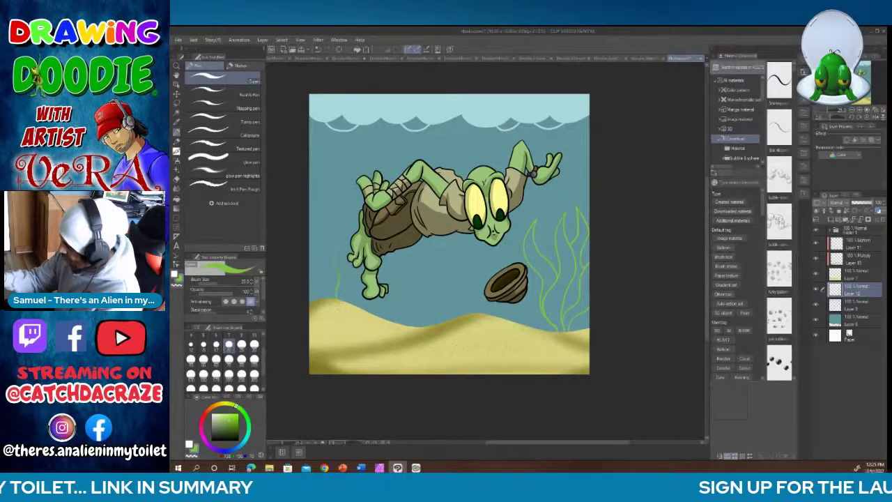
drag(336, 283, 339, 263)
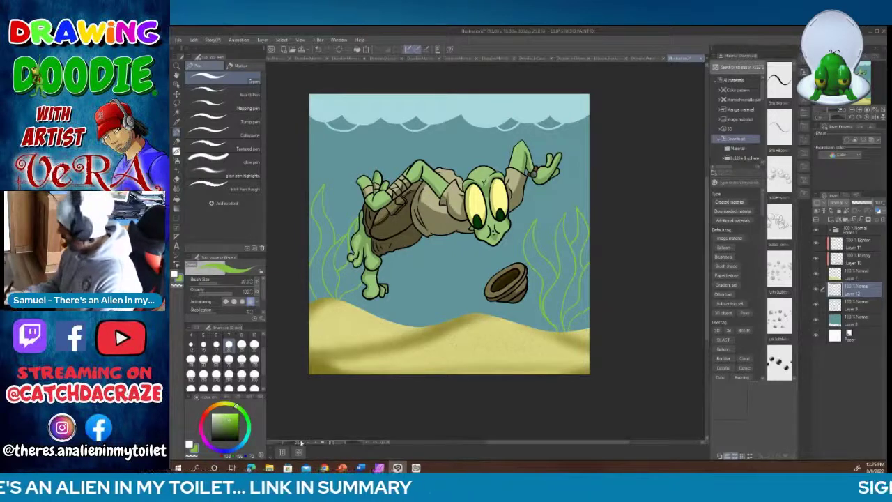
Step: Close the left seaweed's base and hide the sand, water and alien layers
key(Delete)
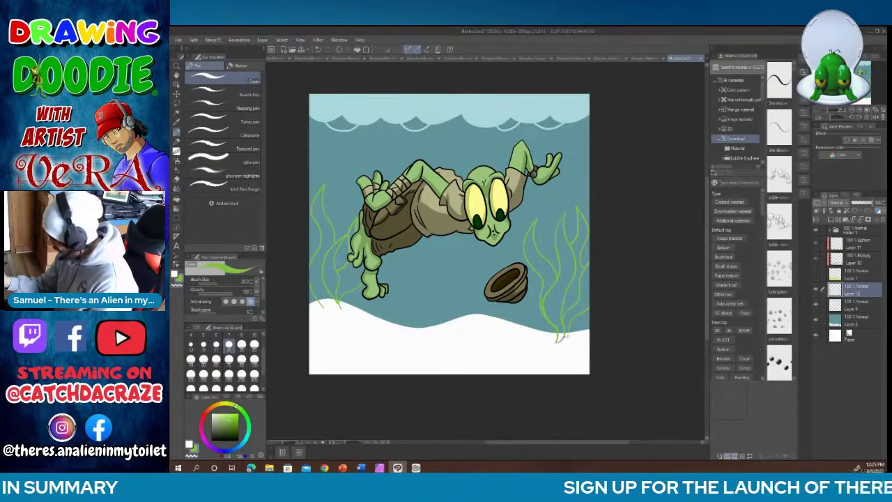
drag(324, 307, 335, 313)
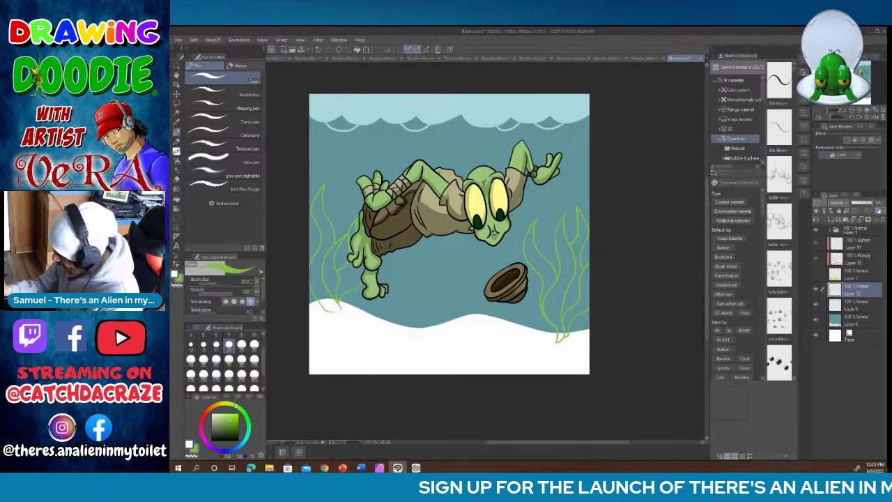
click(818, 317)
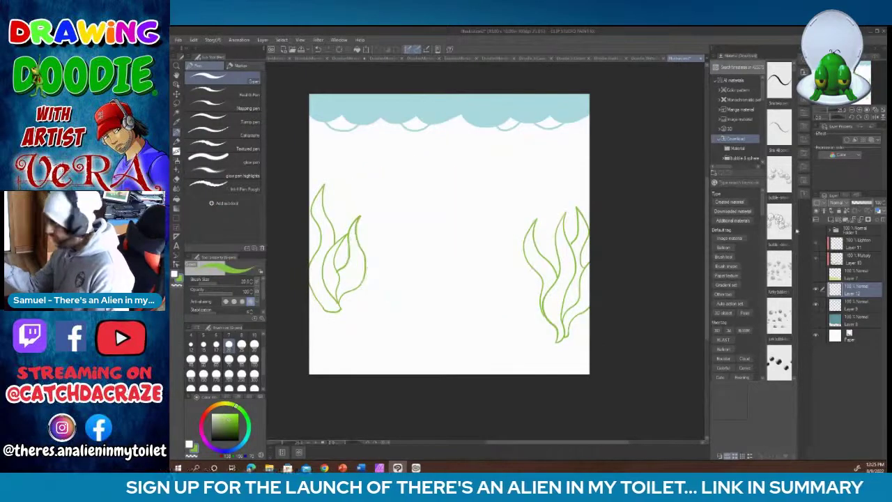
click(816, 229)
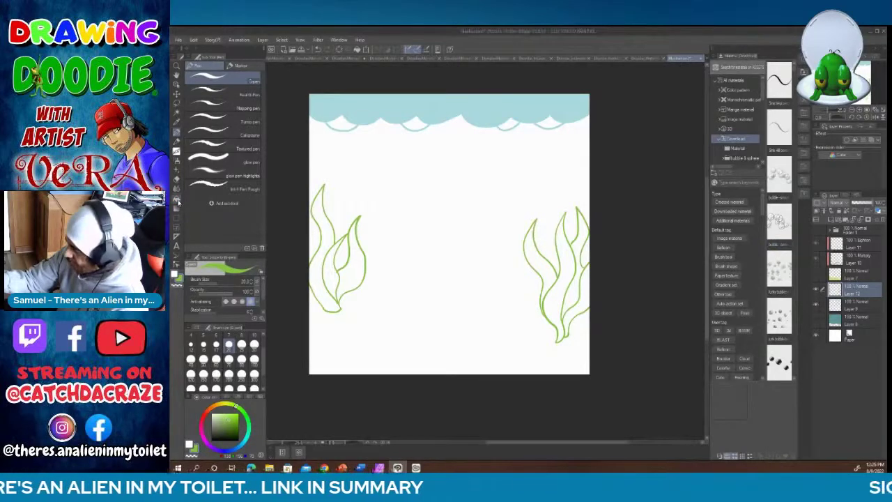
Step: Fill all regions of both seaweed clumps with solid green
click(177, 202)
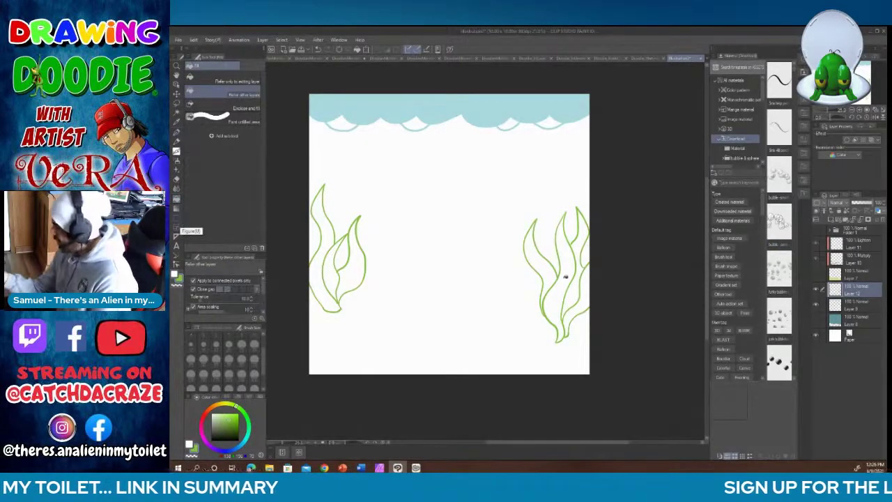
click(567, 280)
click(570, 300)
click(549, 270)
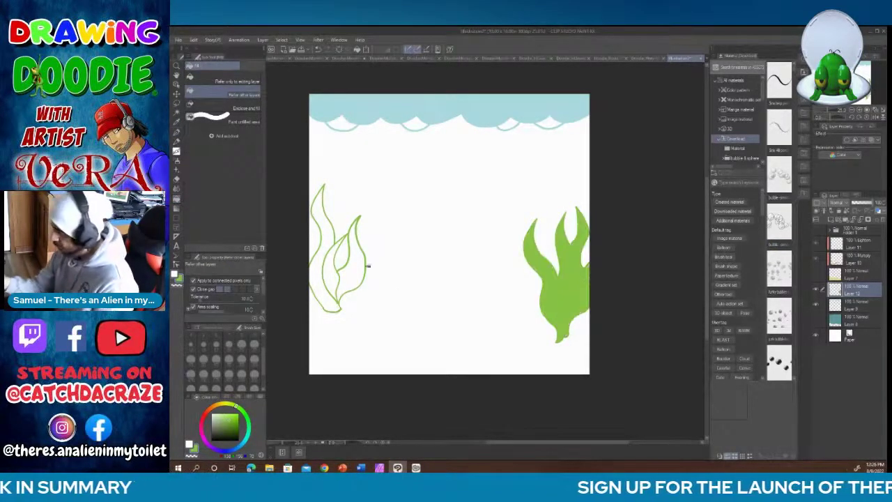
click(349, 257)
click(333, 267)
click(328, 233)
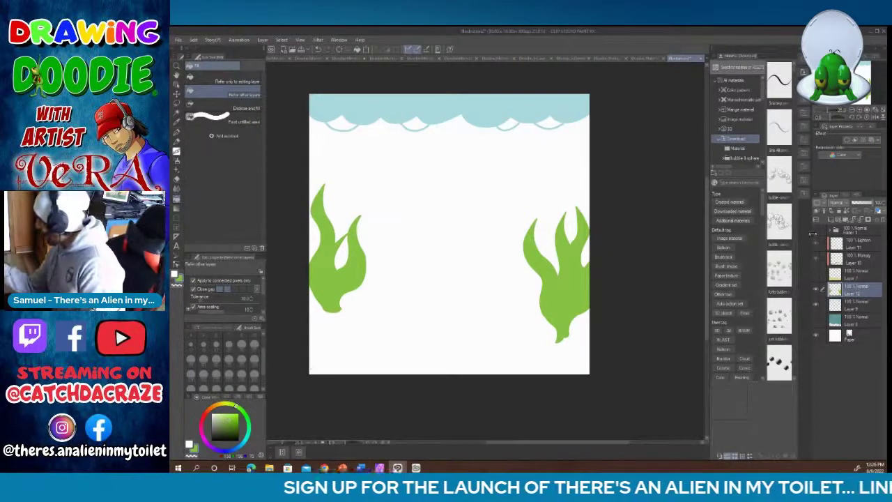
Step: Show the alien, sand and blue water background layers again
click(816, 243)
click(817, 275)
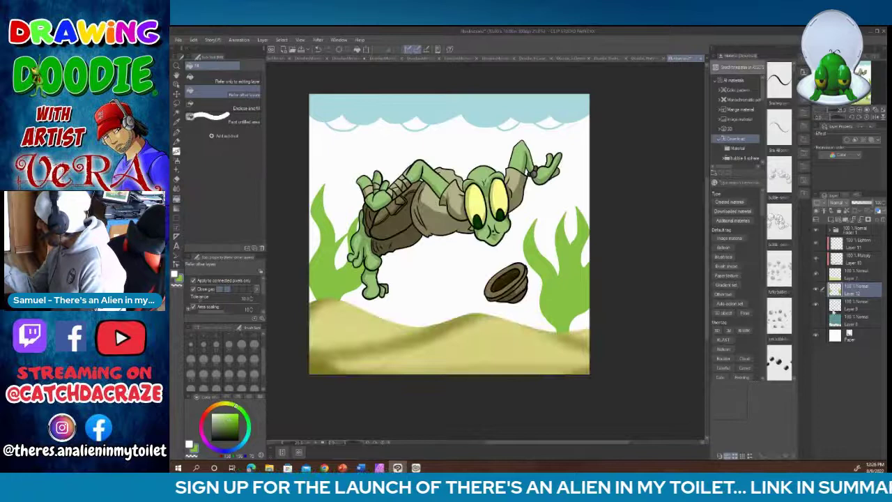
click(817, 320)
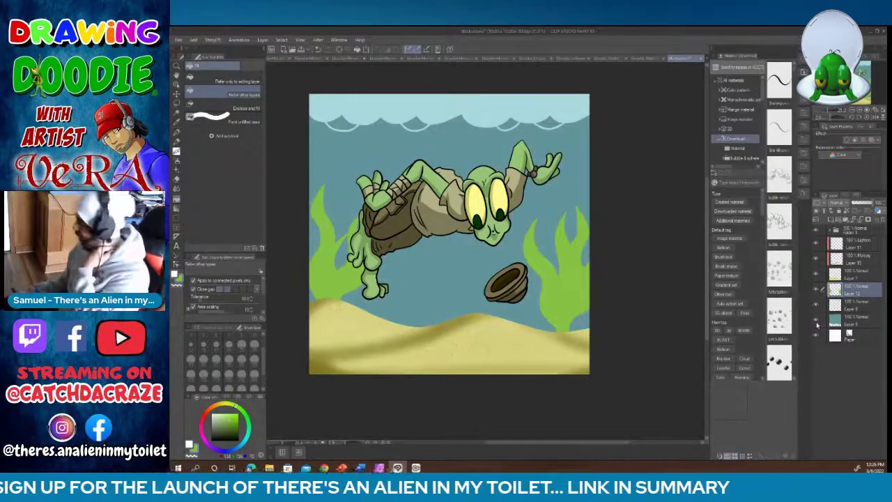
Step: Set up a new airbrush shading layer with Multiply blending, 40% opacity and a preset brush size
click(177, 160)
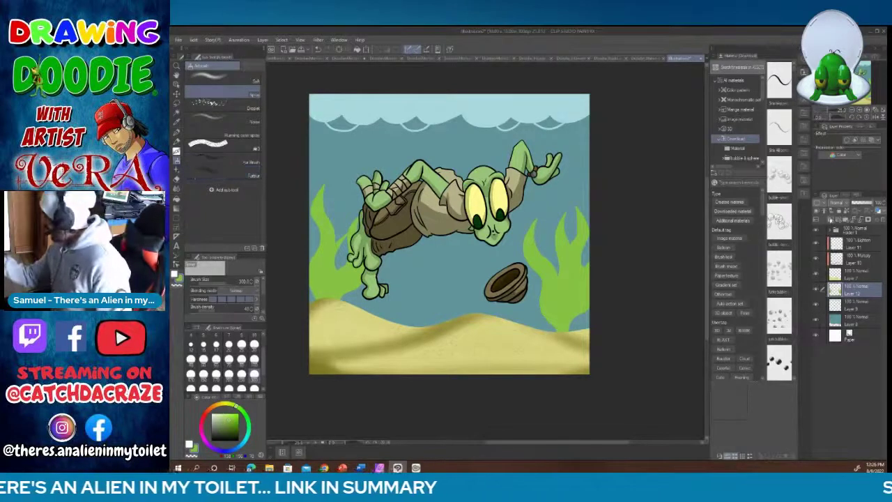
click(841, 203)
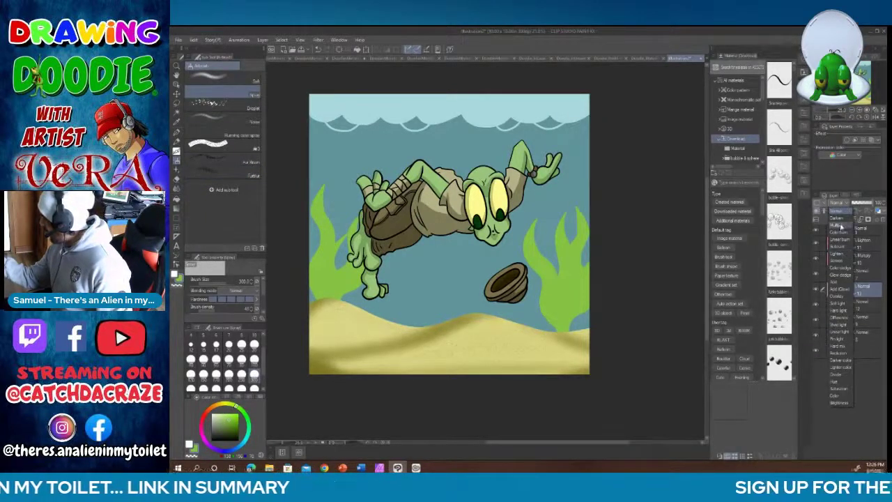
click(840, 227)
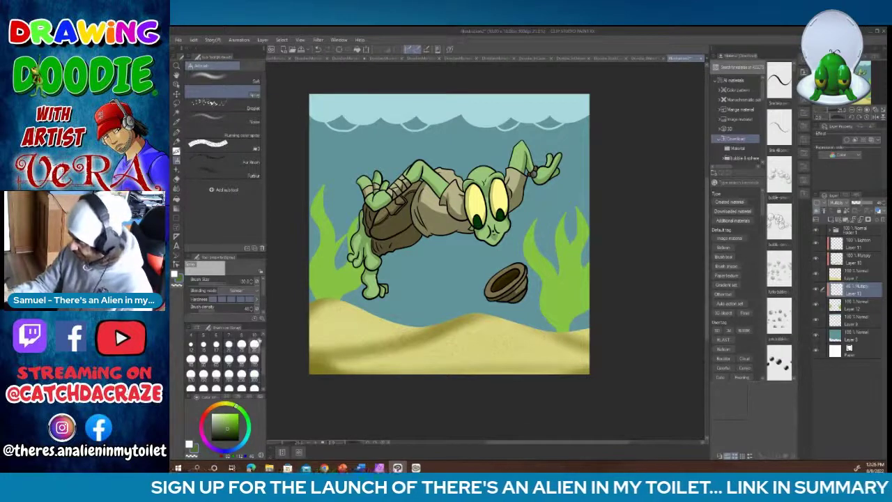
click(254, 345)
click(202, 359)
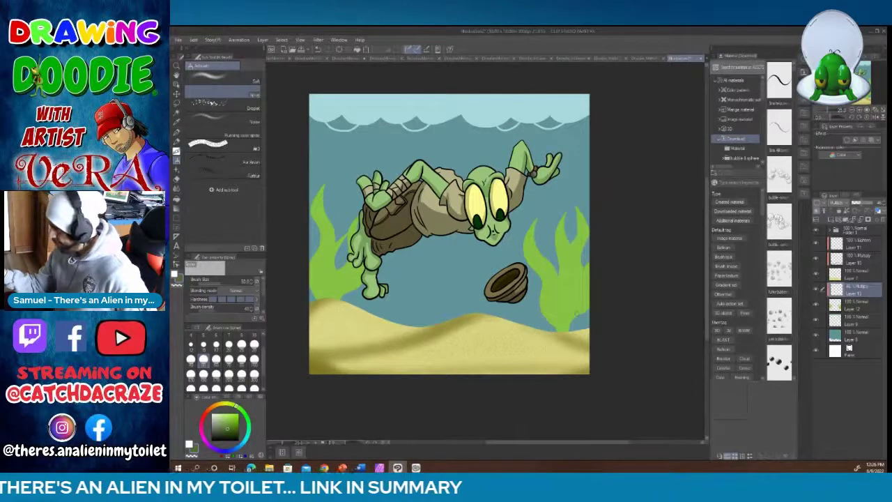
key(g)
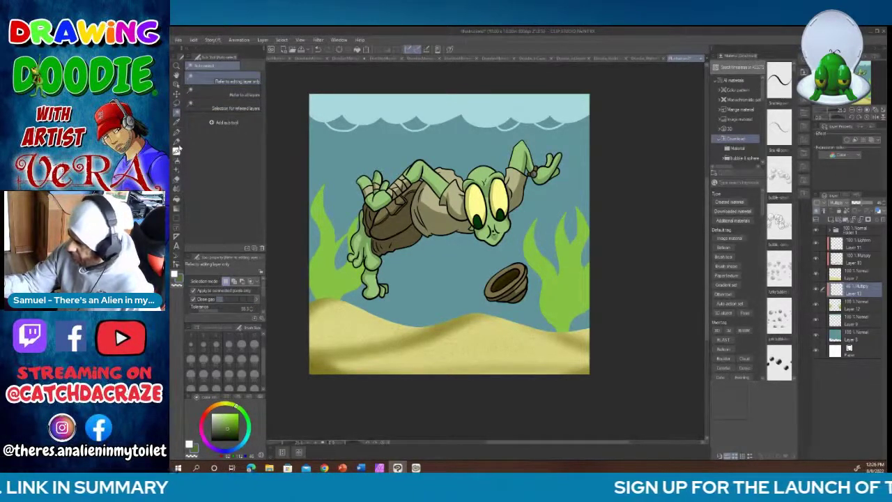
Step: Airbrush darker green shading along the right seaweed's edges at a small brush size (about 15)
click(177, 151)
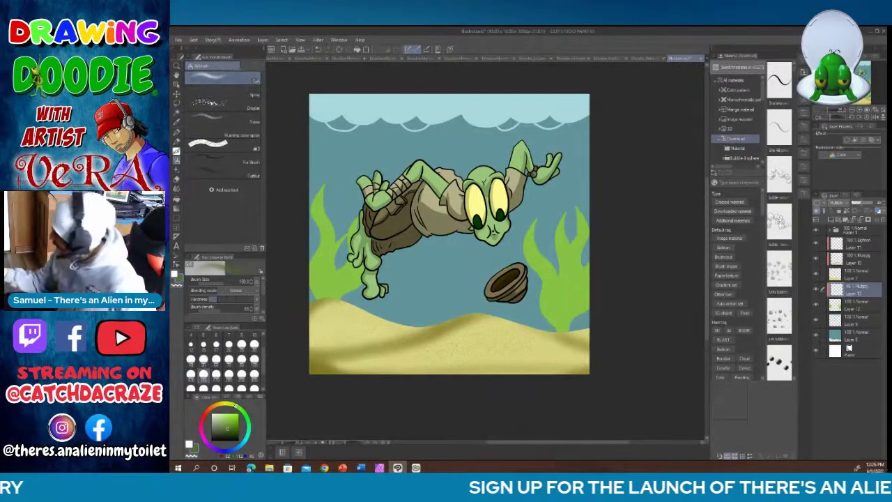
click(229, 359)
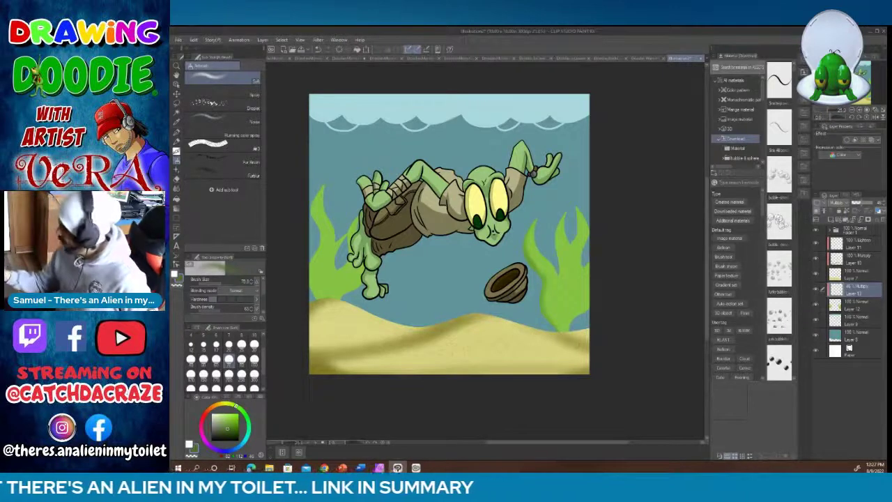
click(202, 359)
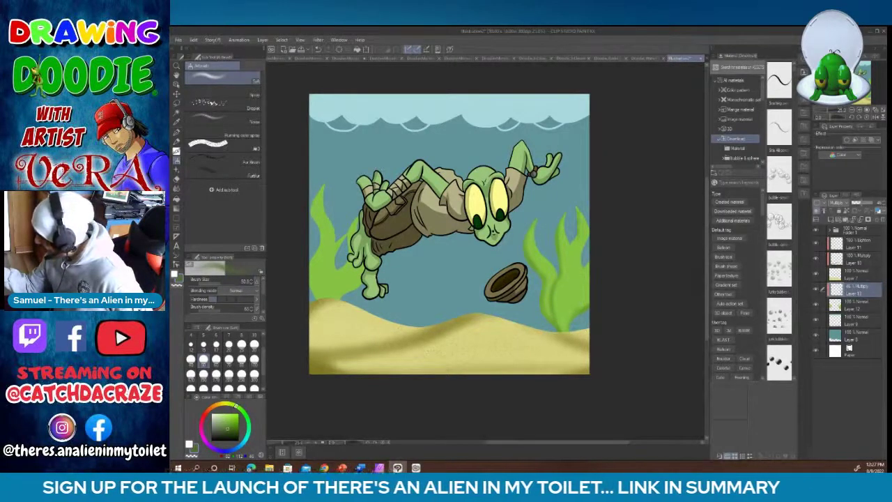
drag(569, 244, 559, 314)
drag(565, 301, 559, 319)
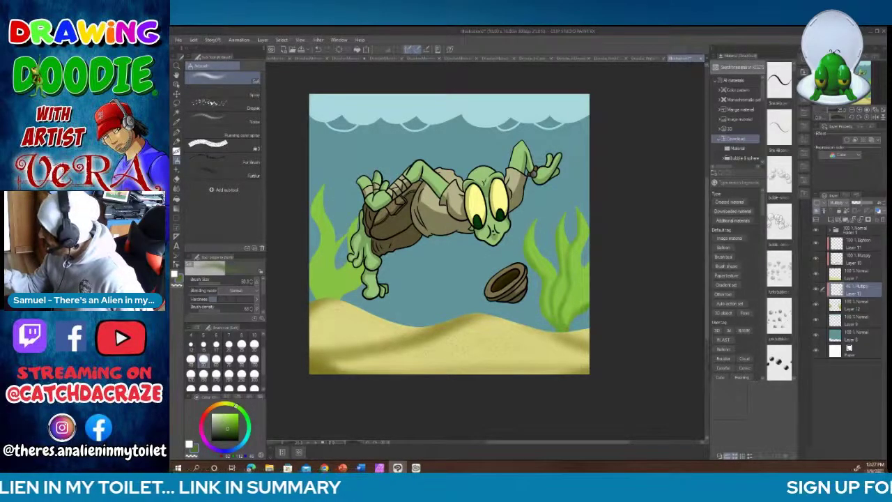
drag(584, 268, 576, 313)
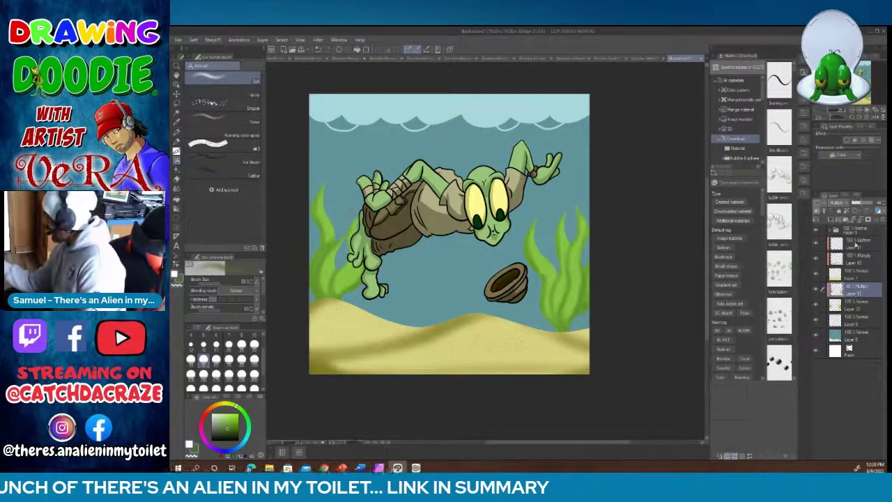
Step: Add a new layer inside the top layer folder and set it to Overlay blending
click(829, 229)
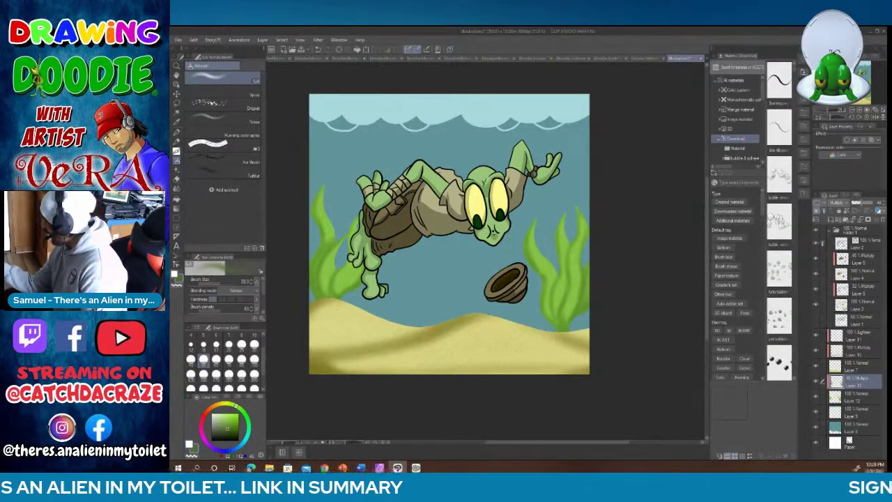
click(844, 291)
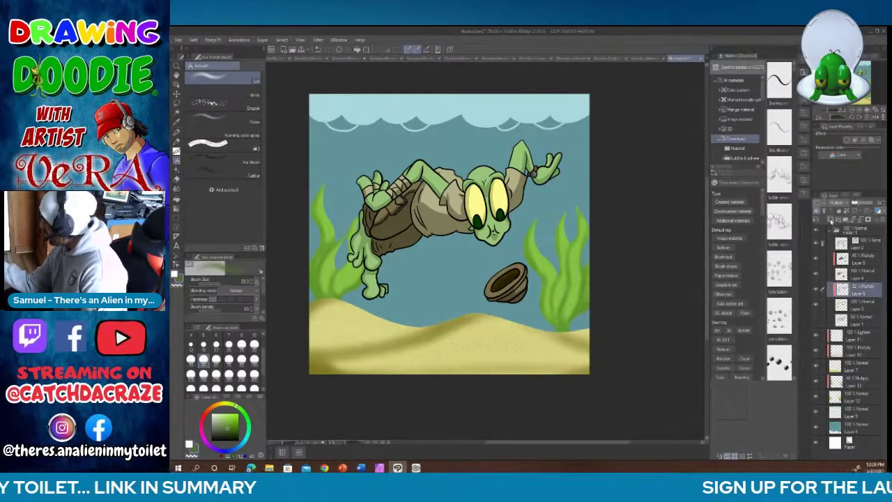
click(819, 211)
click(841, 208)
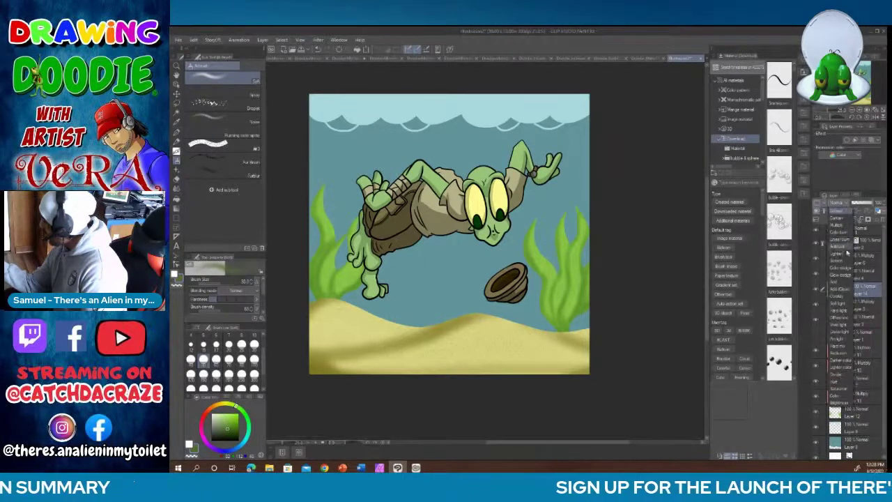
click(843, 296)
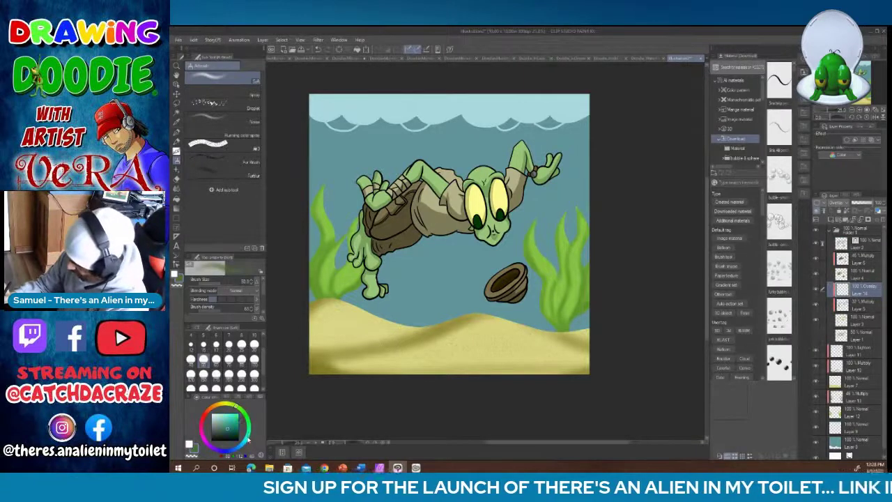
Step: Pick a teal-grey drawing colour and return to the airbrush brushes
click(221, 417)
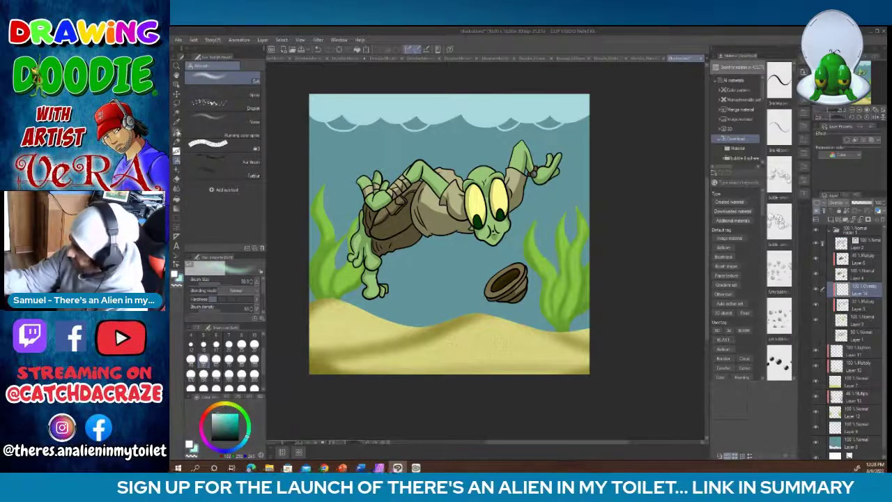
key(p)
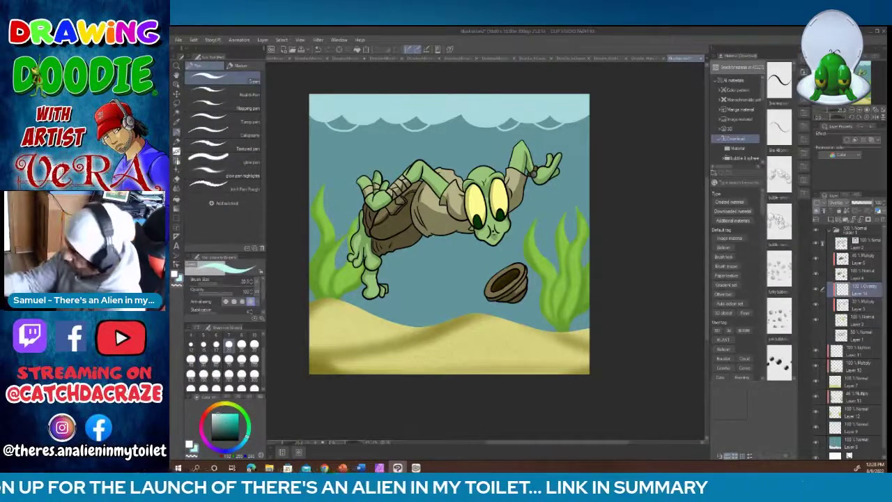
key(b)
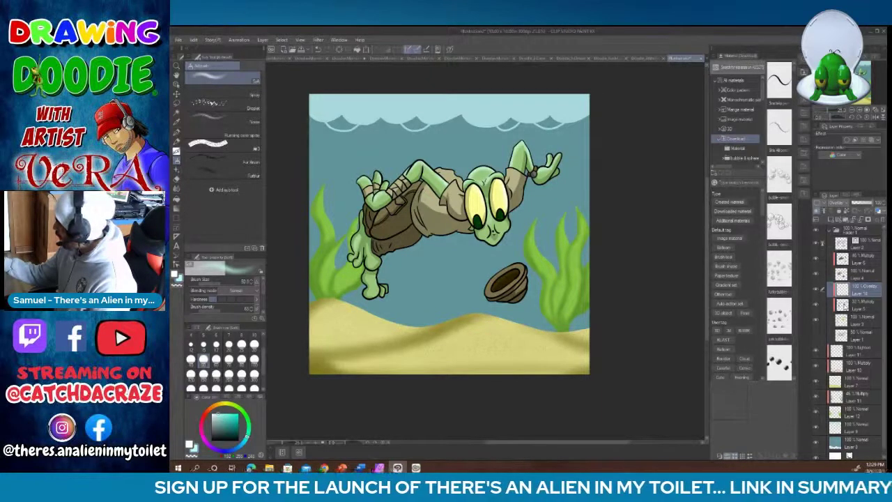
Step: Add a layer above the Overlay layer and set its blending mode to Darken
click(830, 210)
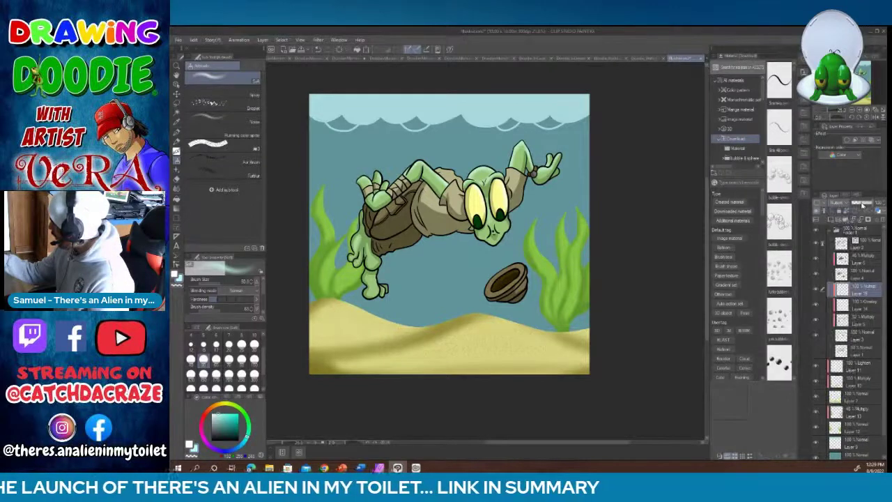
click(843, 203)
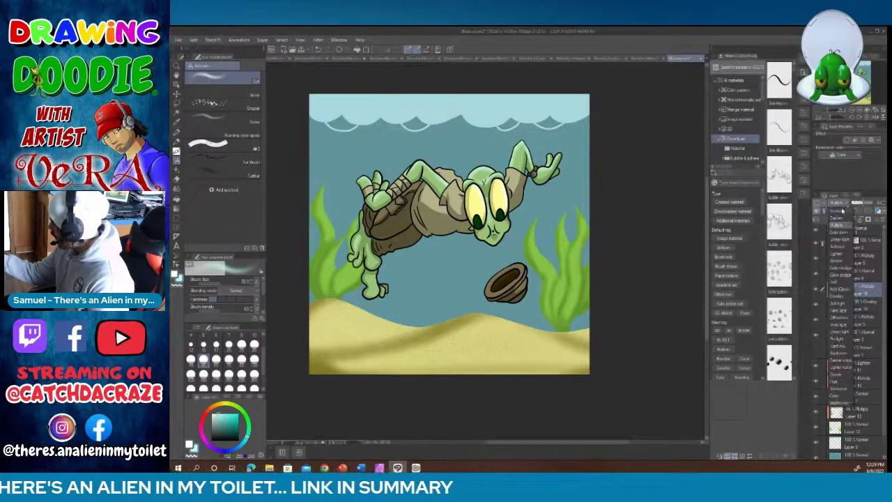
click(840, 219)
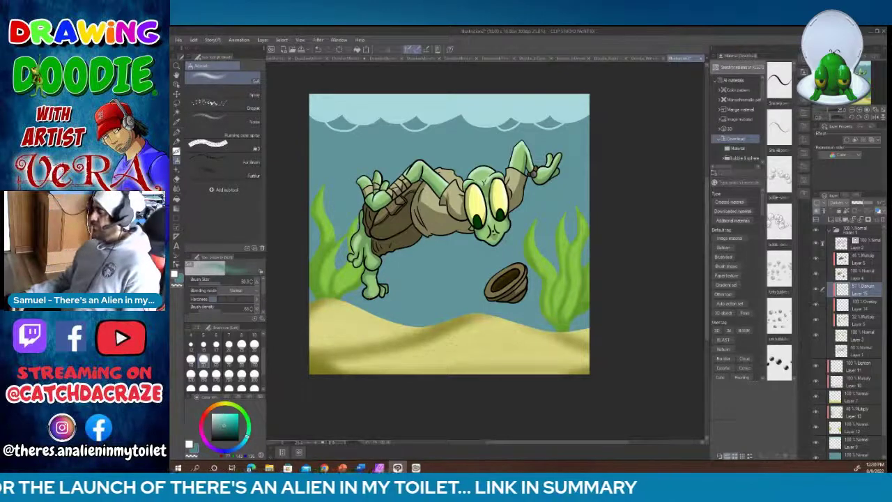
Step: Set a higher layer in the folder to Overlay, then set the active layer to Darken
click(854, 258)
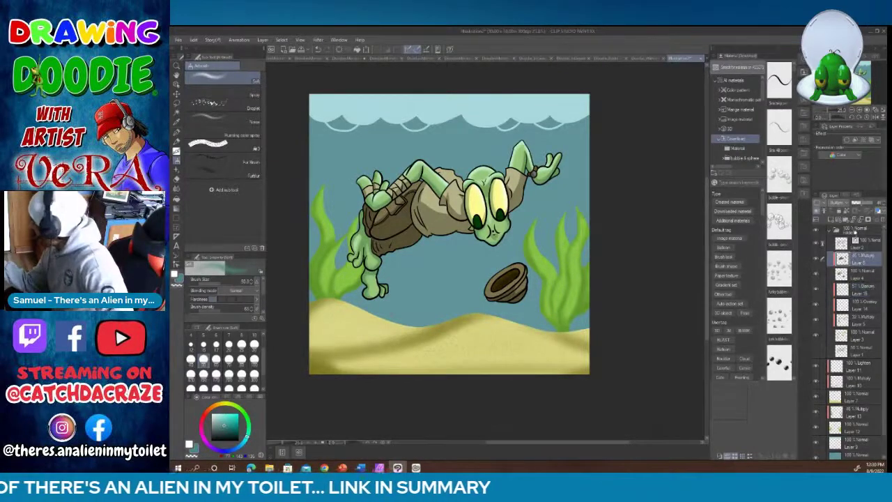
click(842, 203)
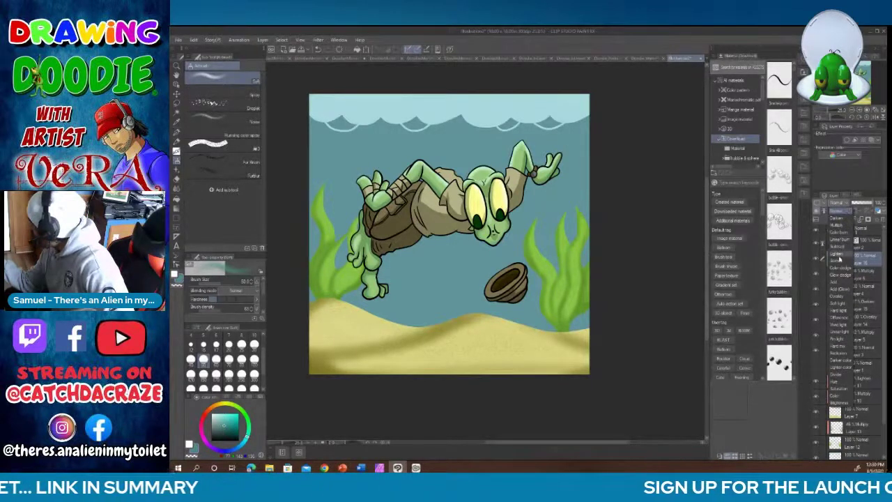
click(840, 295)
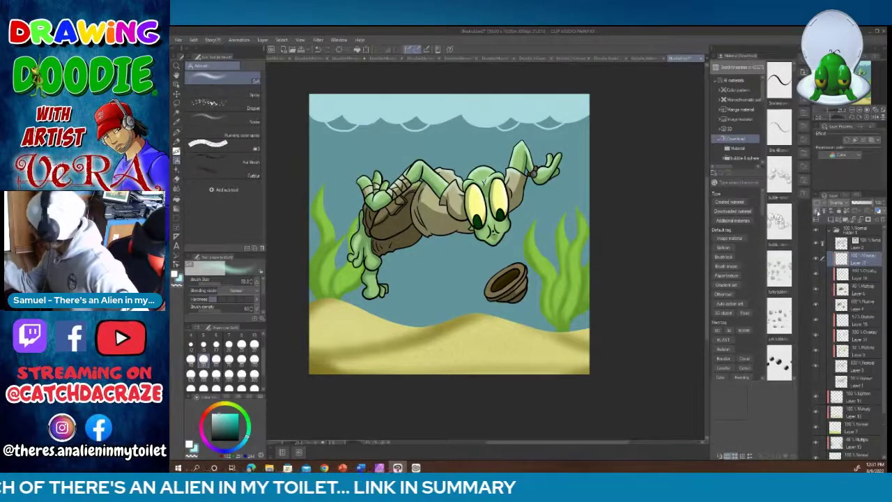
click(840, 206)
click(837, 219)
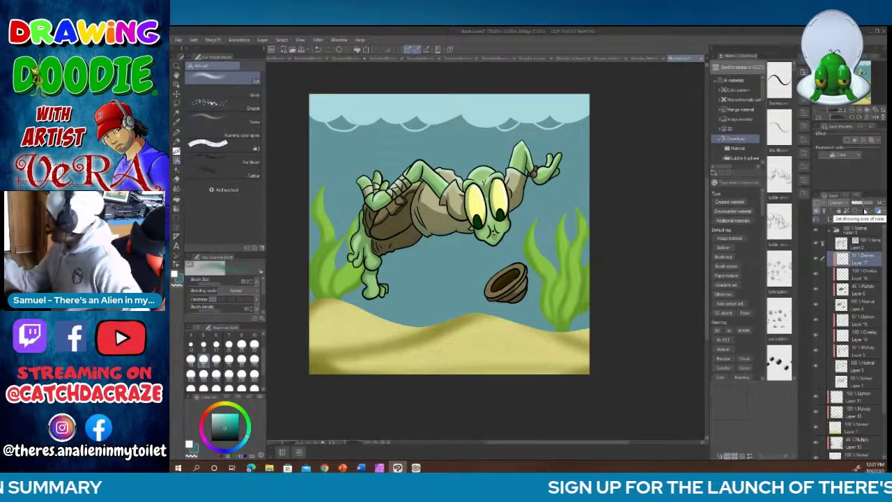
Step: Add a new layer at the top of Folder 1 and browse the painting brushes
click(837, 227)
click(831, 220)
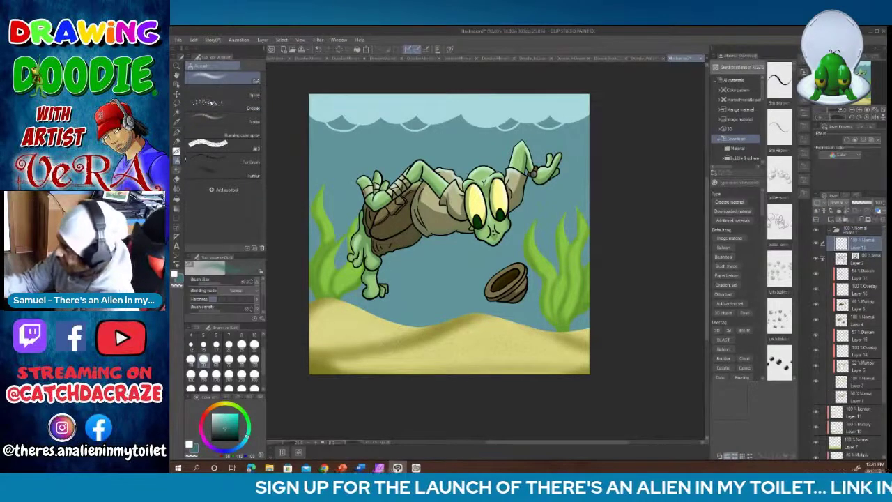
click(177, 169)
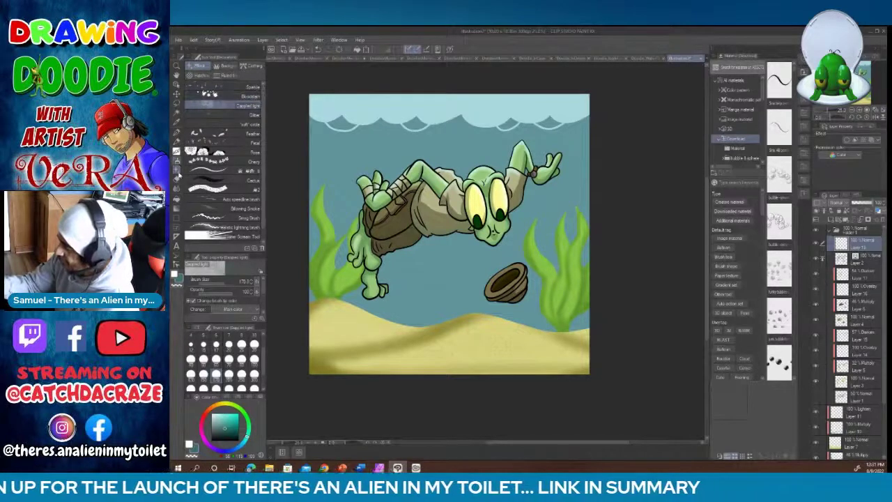
key(b)
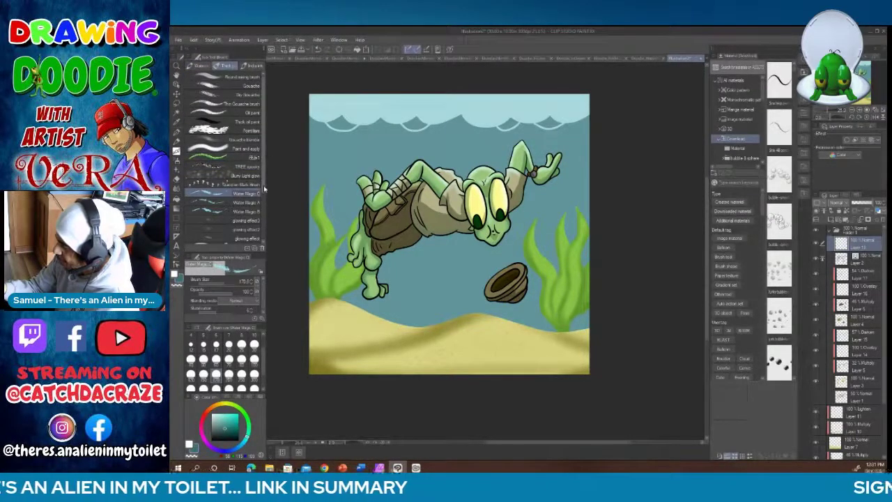
scroll(265, 195, down, 2)
scroll(258, 209, down, 2)
scroll(247, 223, down, 1)
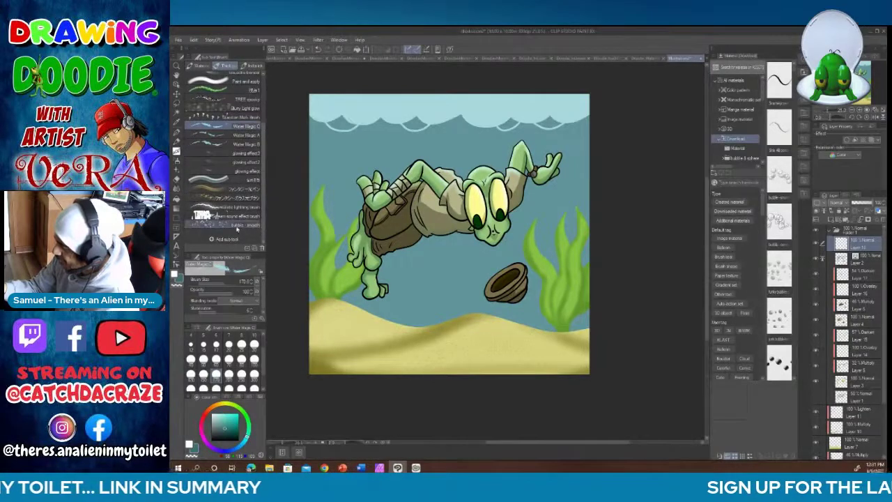
Step: Paint a rising trail of bubbles beside the alien's head, then collapse Folder 1
click(238, 225)
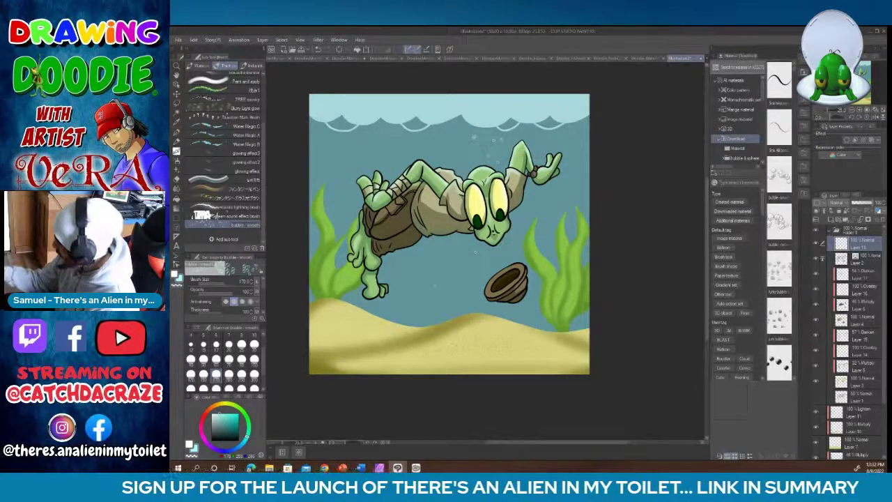
drag(516, 230, 507, 164)
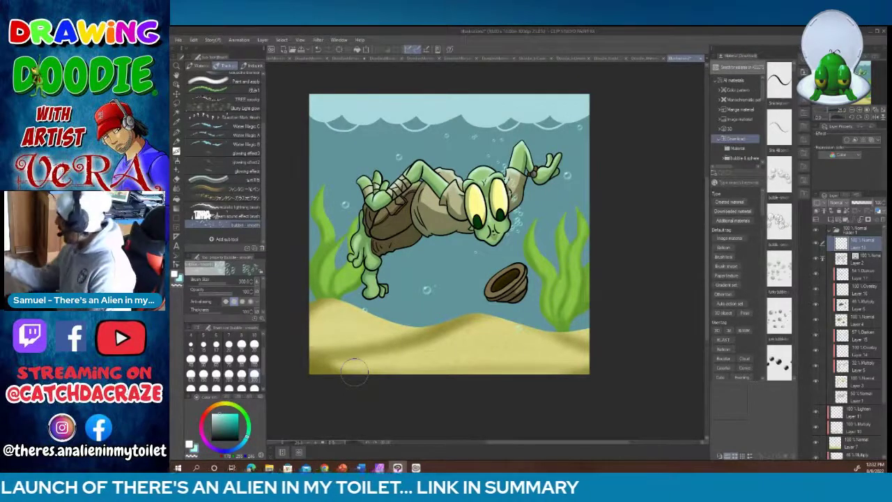
click(830, 230)
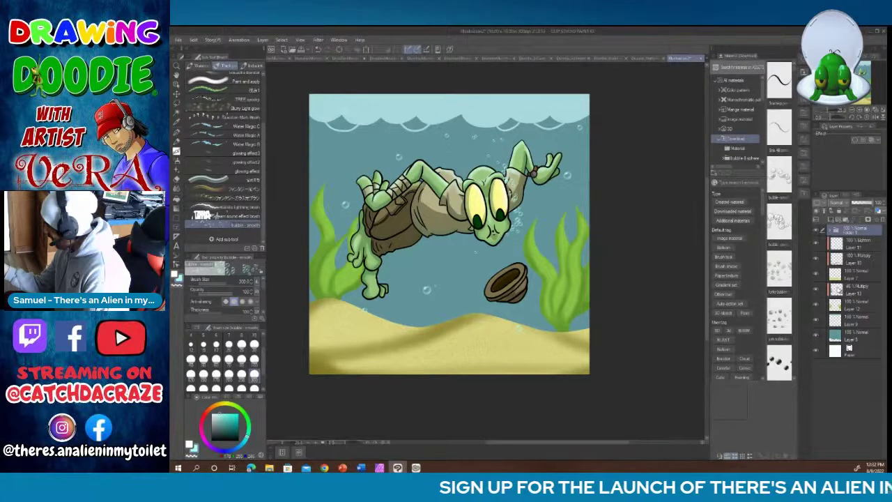
Step: On a new layer, spray dark shading across the sand's upper edge with a very large airbrush
click(830, 210)
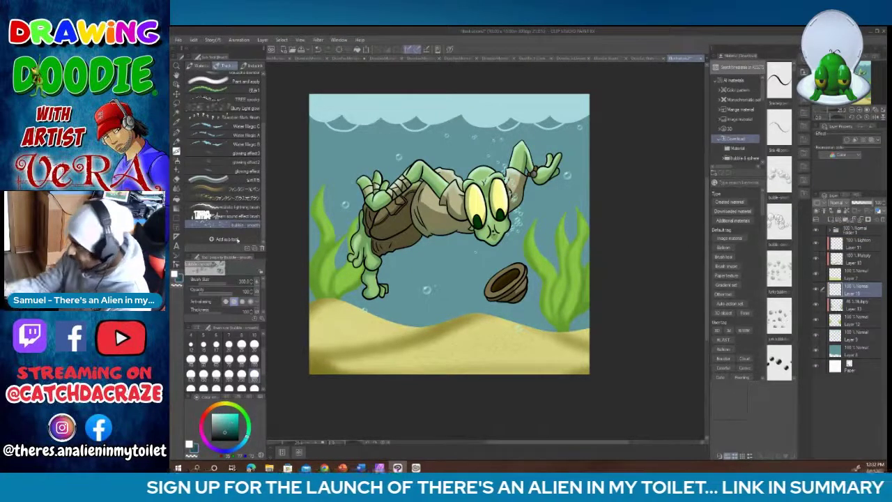
click(177, 159)
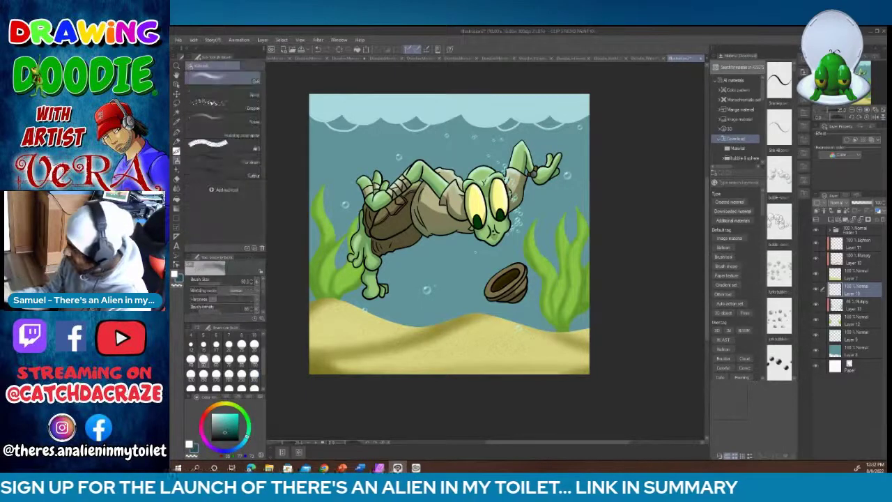
click(254, 374)
mouse_move(293, 309)
mouse_down()
mouse_move(352, 301)
mouse_move(439, 322)
mouse_move(585, 322)
mouse_move(432, 316)
mouse_up()
drag(326, 306, 621, 313)
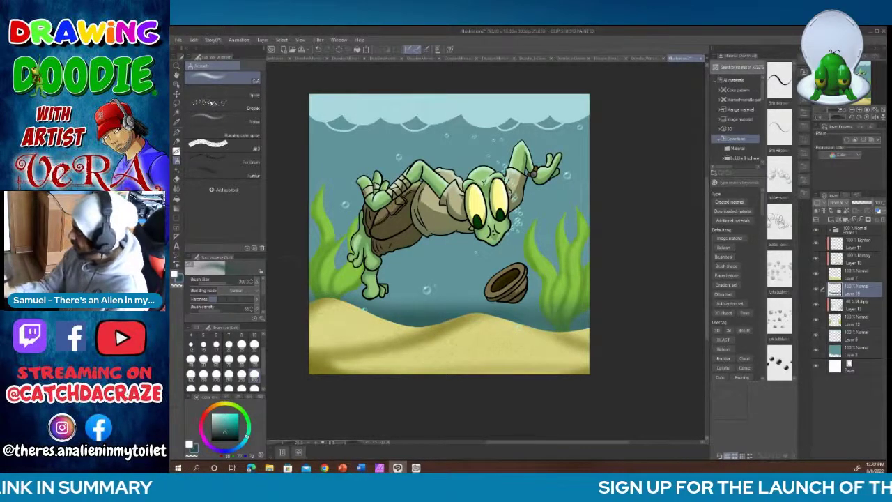
drag(538, 317, 575, 314)
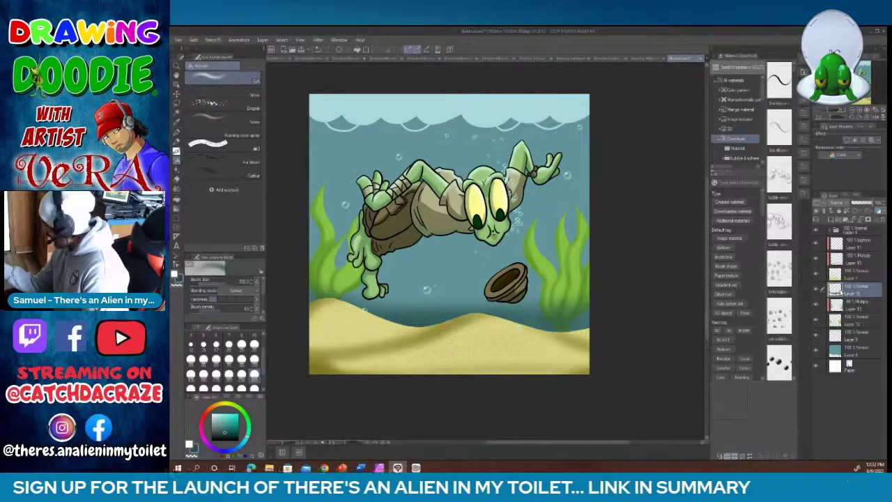
Step: Move the sand-shading layer and the one below lower in the stack, then select a Folder 1 layer
click(842, 301)
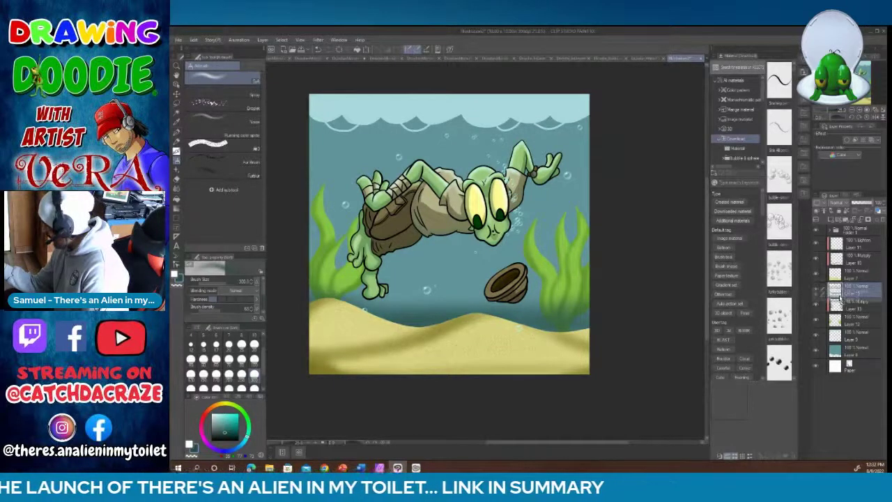
drag(841, 298, 825, 321)
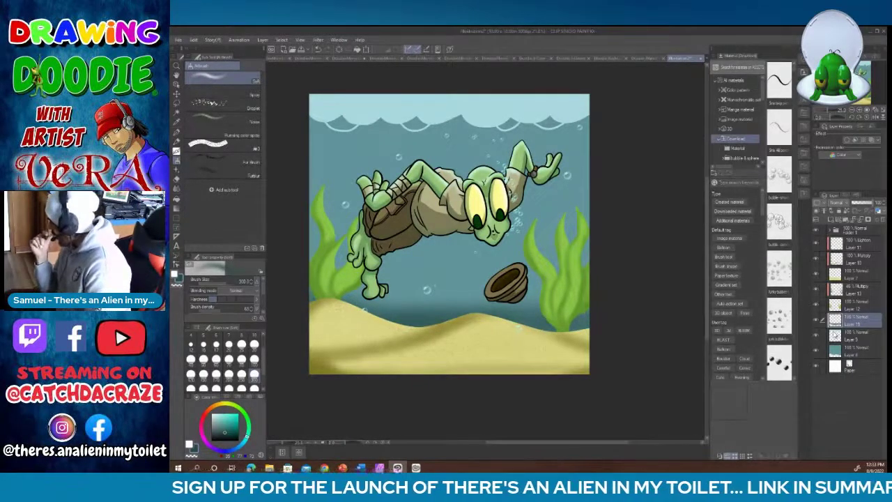
click(836, 230)
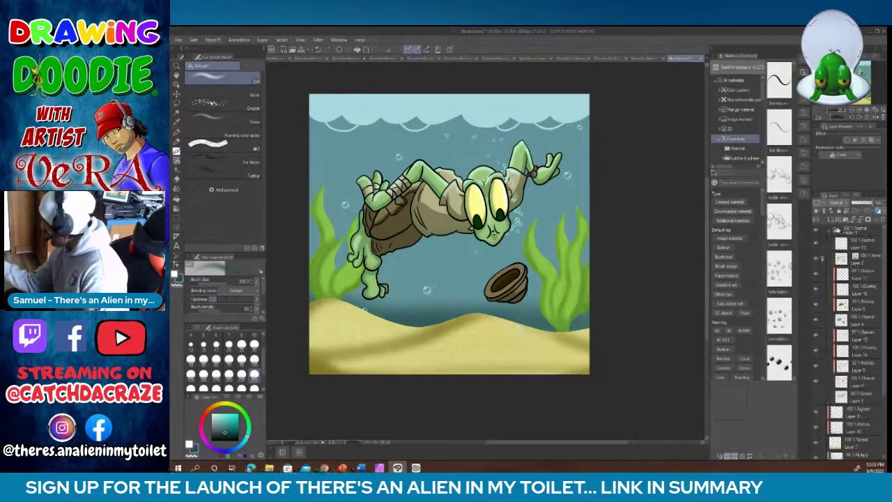
click(864, 291)
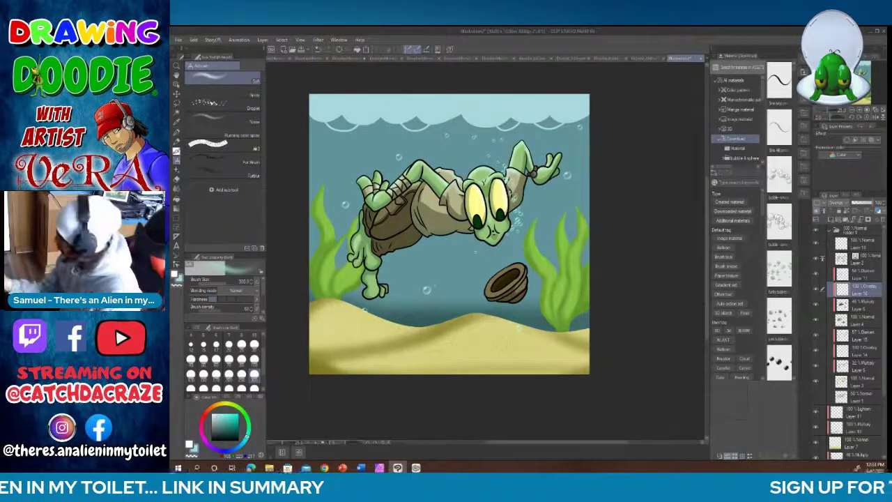
Step: Set the brush size to about 70 and select the layer just above
click(253, 344)
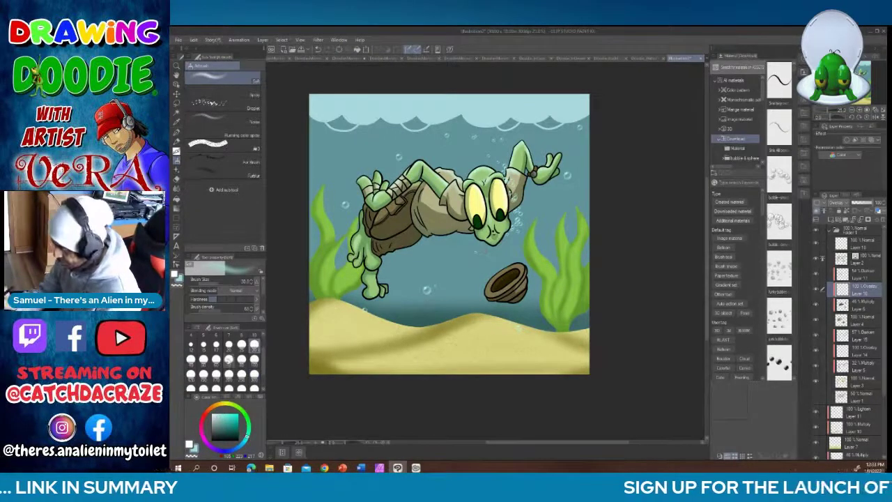
click(230, 359)
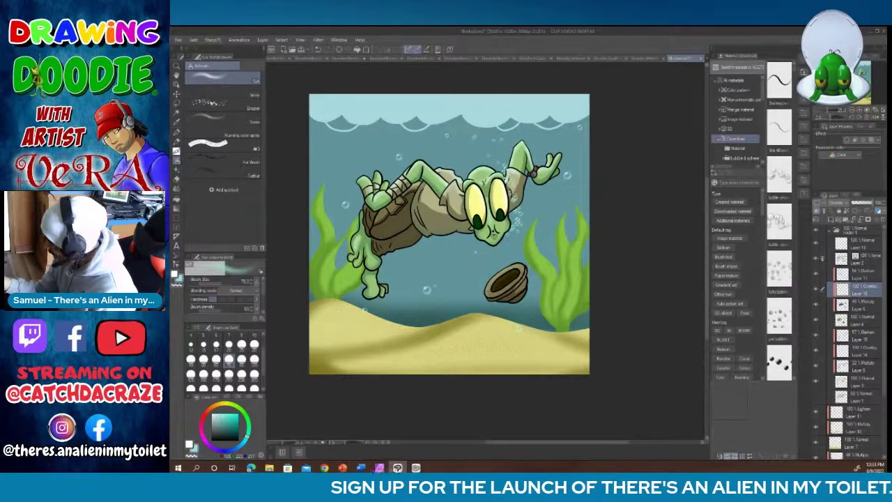
click(828, 274)
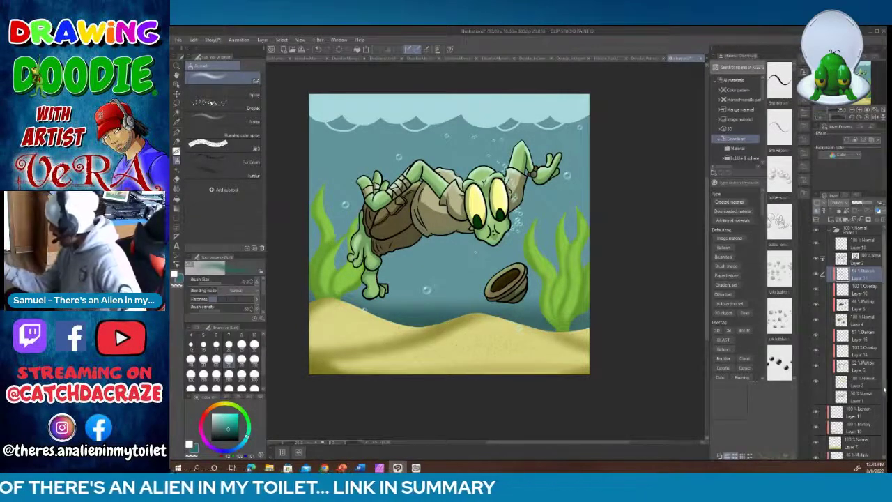
scroll(851, 259, down, 2)
scroll(851, 265, down, 3)
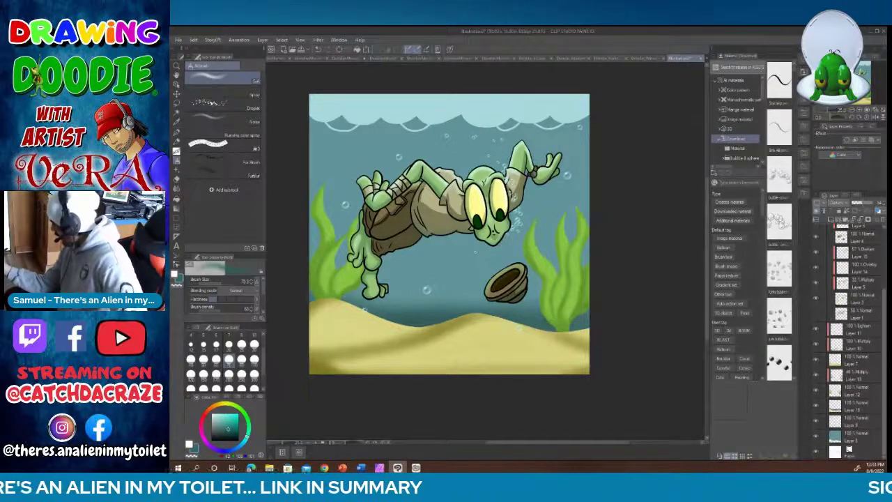
Step: On a new layer above Layer 9, airbrush the sampled sand colour broadly along the water's top edge
click(865, 420)
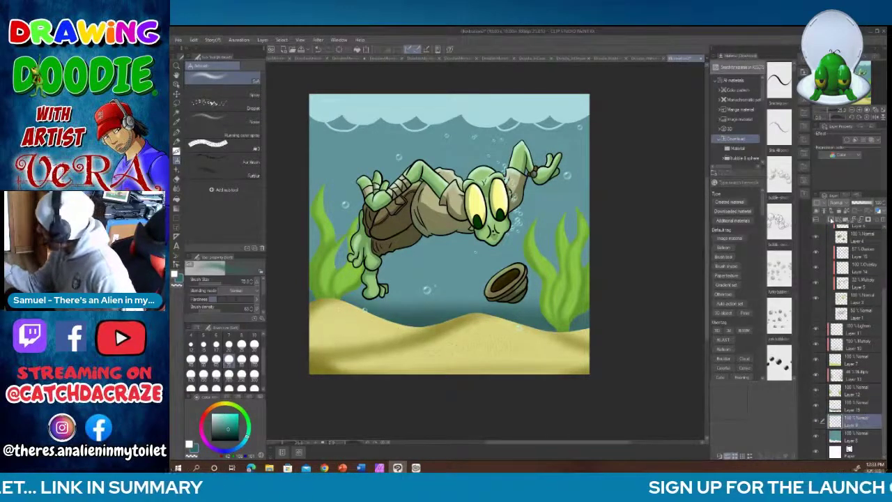
click(835, 220)
key(x)
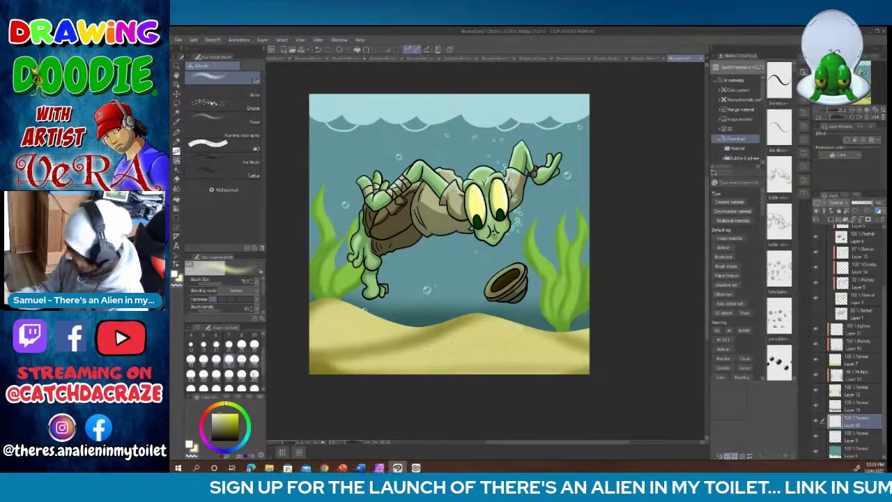
click(253, 377)
drag(307, 88, 579, 97)
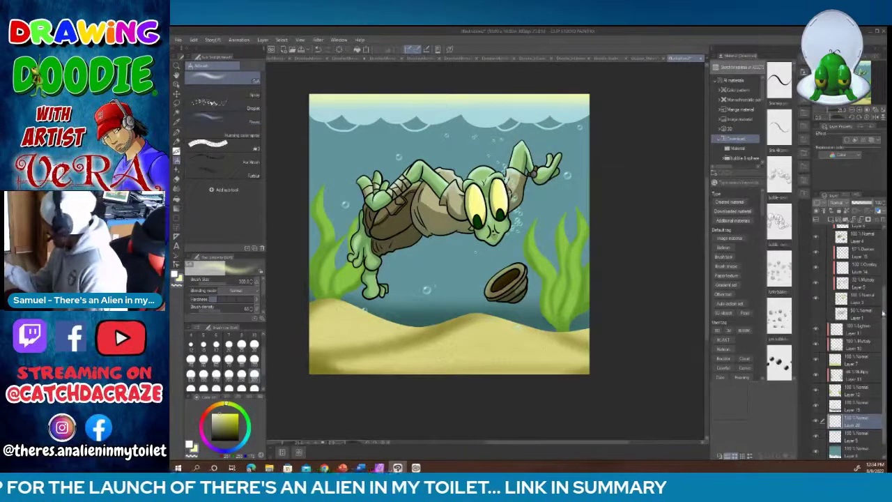
scroll(879, 251, up, 3)
scroll(882, 244, up, 3)
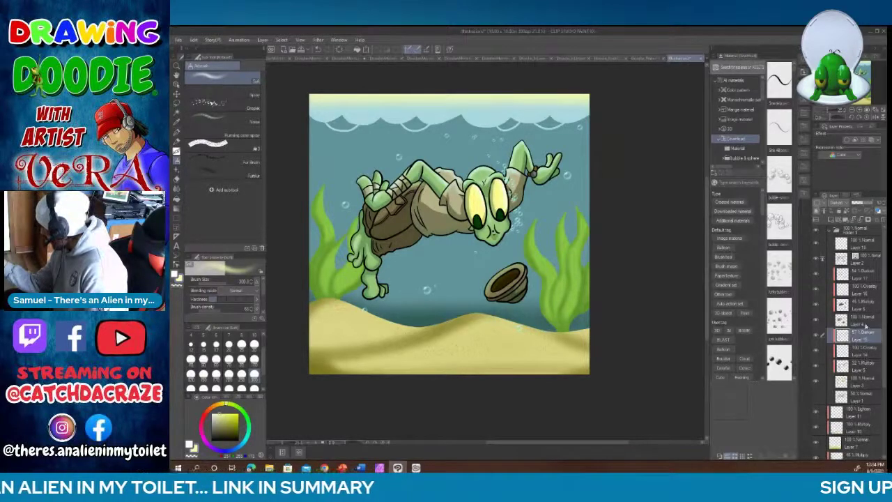
Step: Add a new layer above Layer 15 set to Lighten blending
click(824, 217)
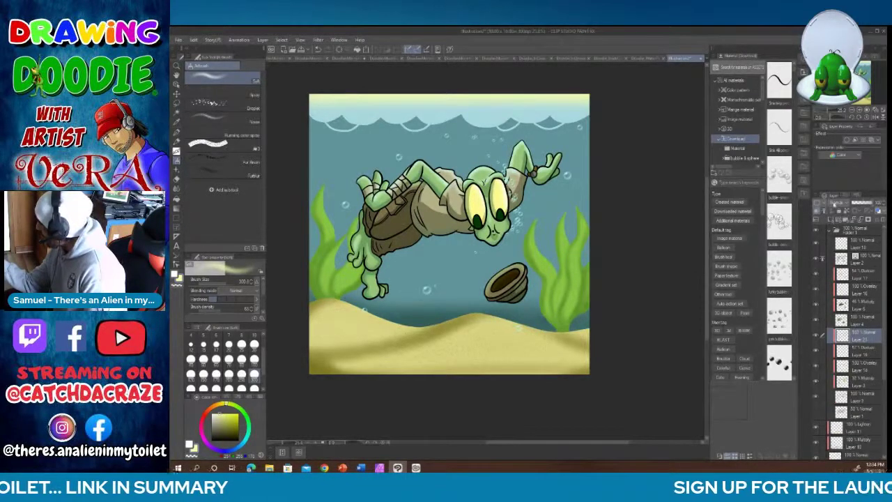
click(842, 204)
click(840, 256)
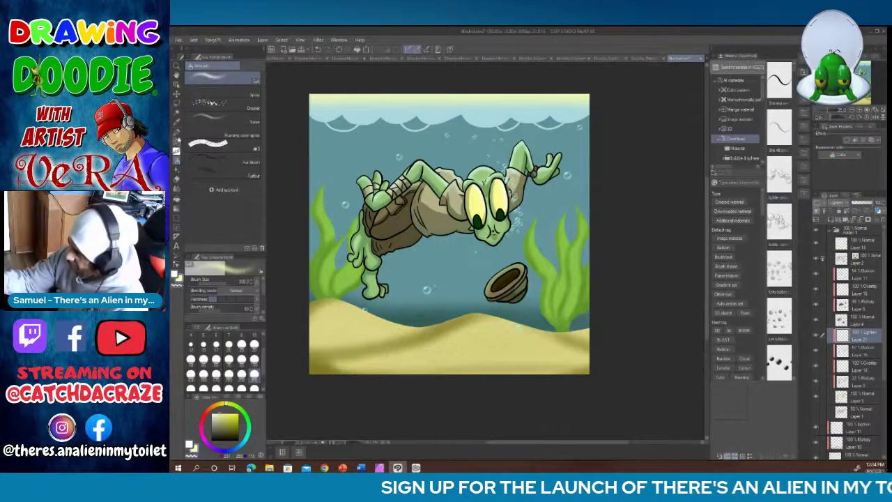
Step: Ready a green pen at about size 20, then collapse Folder 1
key(p)
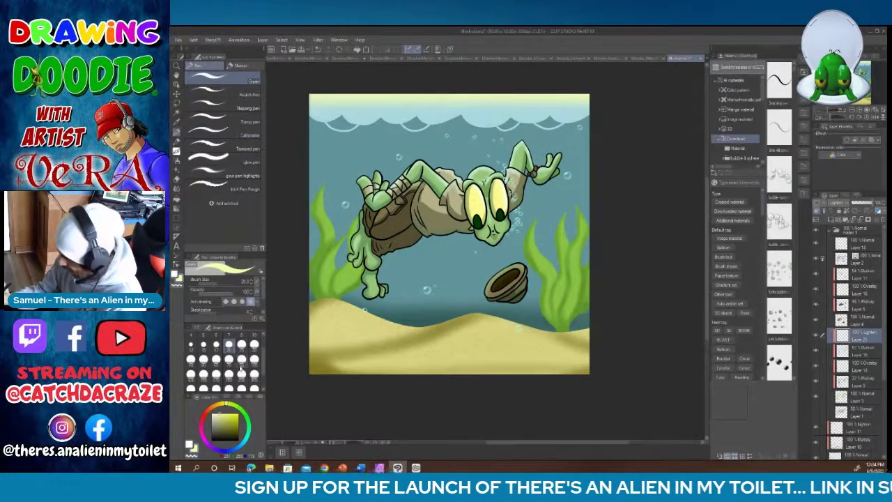
drag(240, 410, 245, 418)
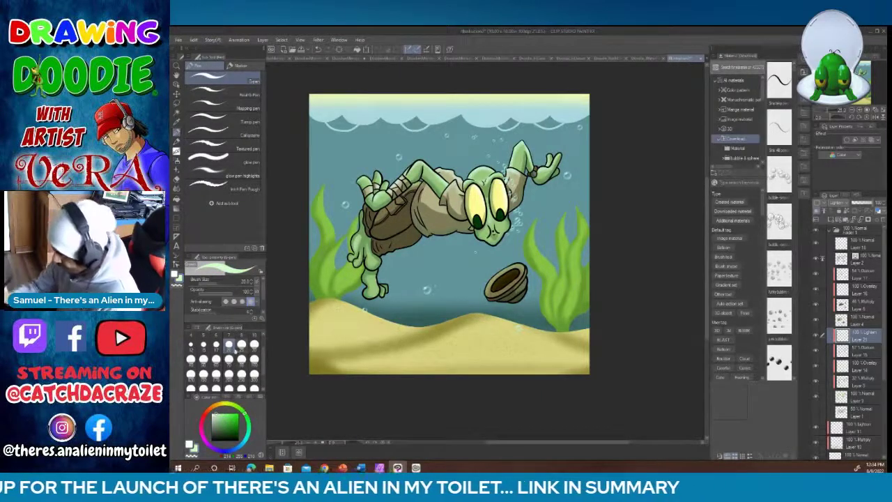
click(203, 359)
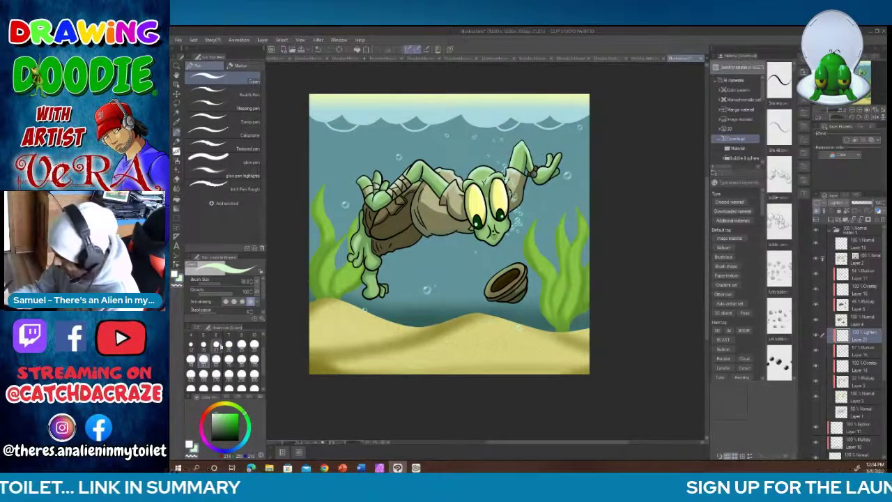
click(255, 344)
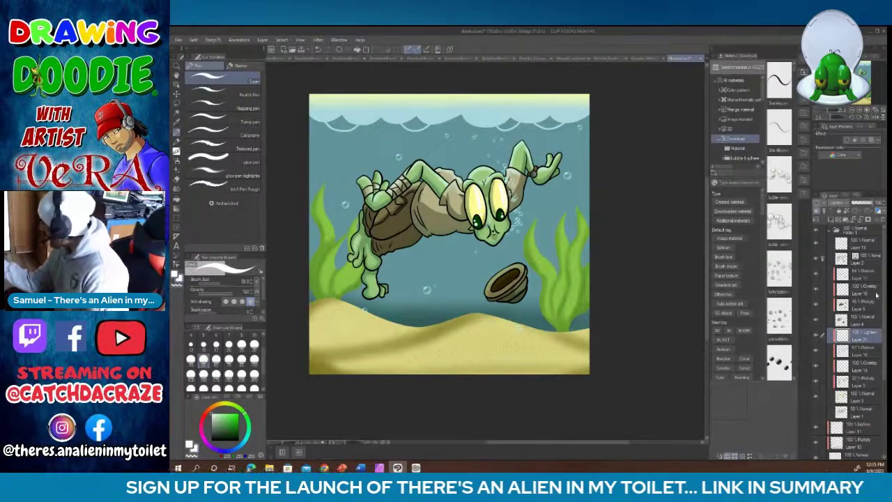
scroll(884, 325, down, 1)
scroll(884, 325, up, 2)
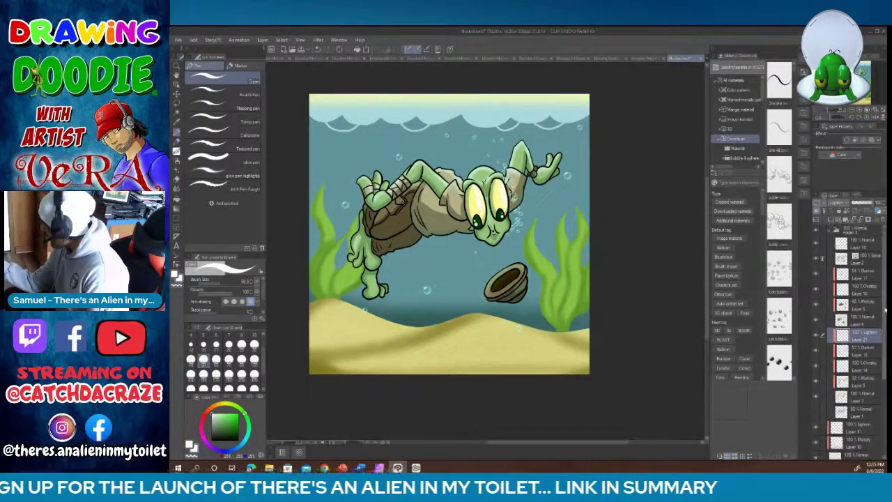
click(829, 232)
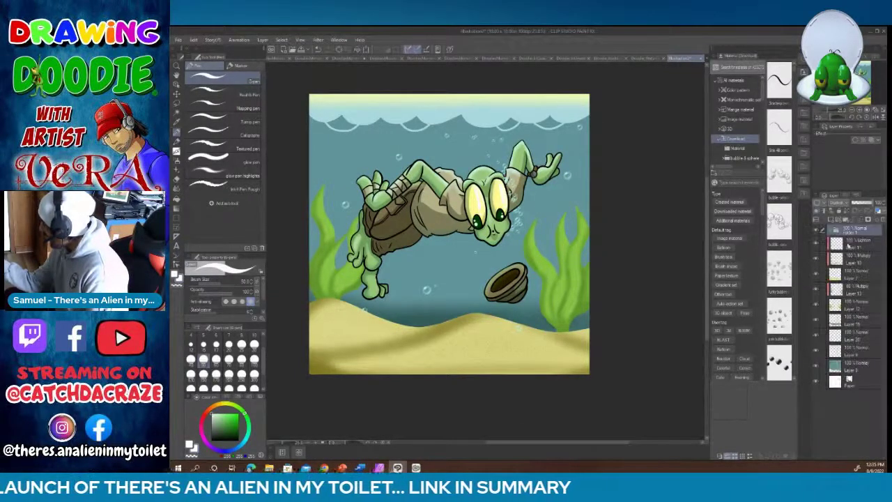
Step: Add a new top layer with a dark brown pen at size 17 for the map outline
click(834, 211)
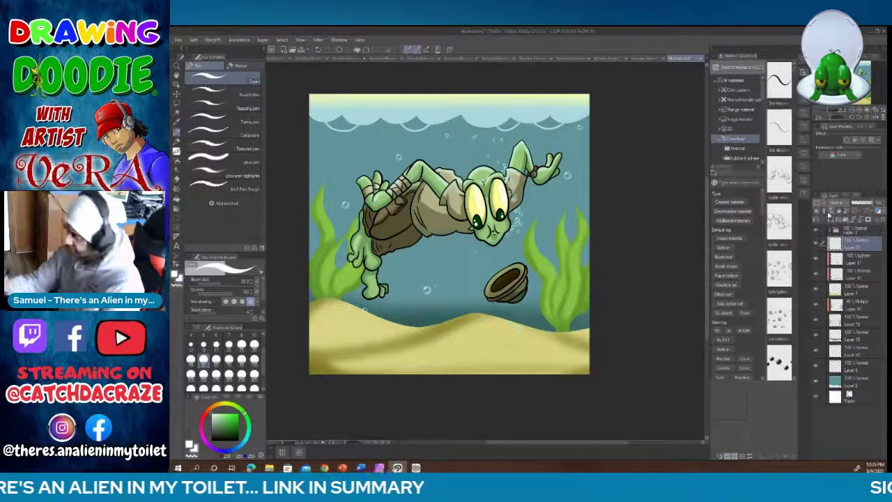
click(223, 408)
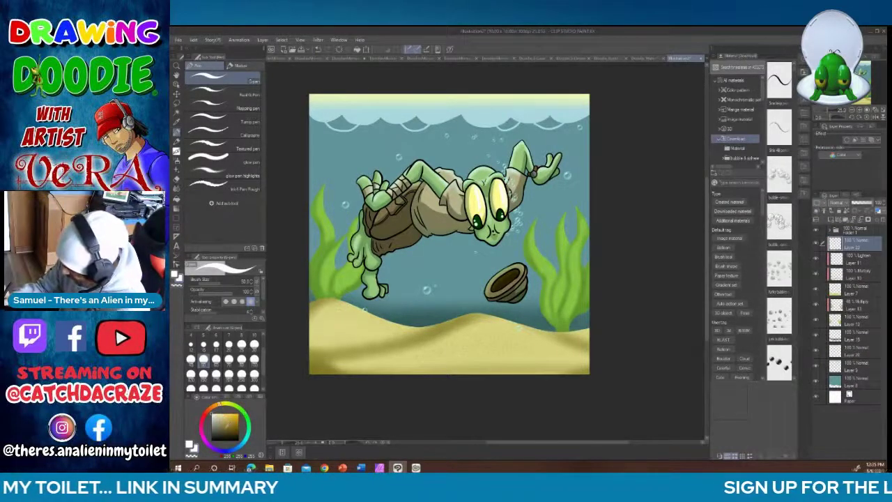
click(218, 436)
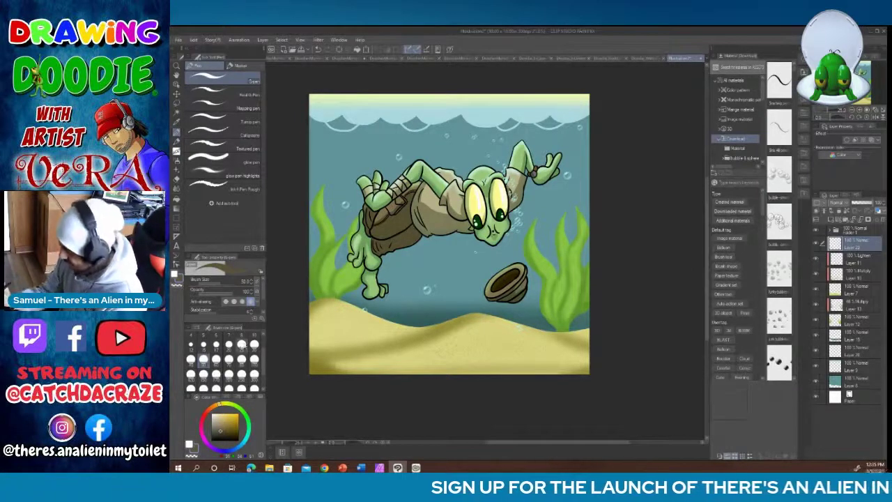
click(216, 345)
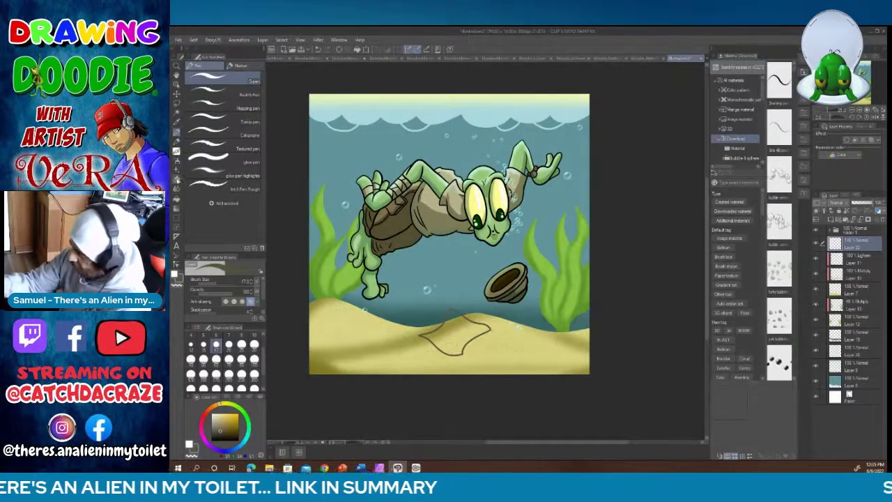
key(g)
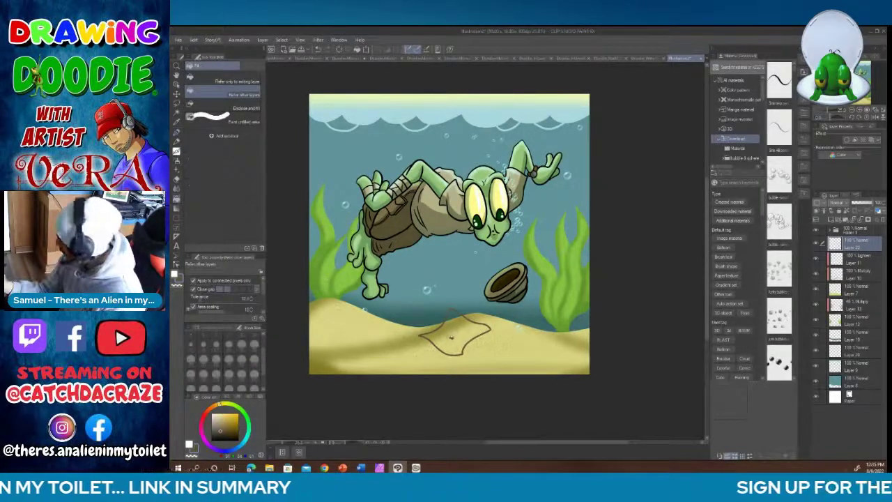
Step: Hide the background layers and fill the map shape on the seabed with brown
key(Delete)
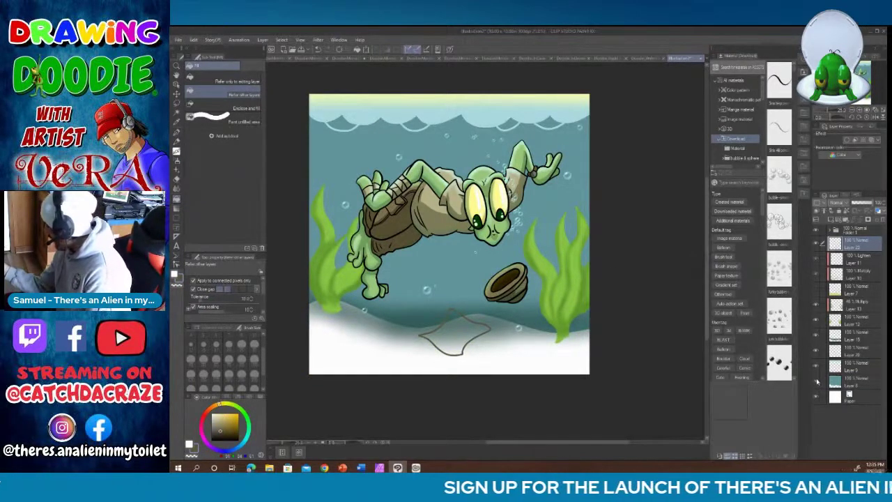
drag(817, 381, 818, 324)
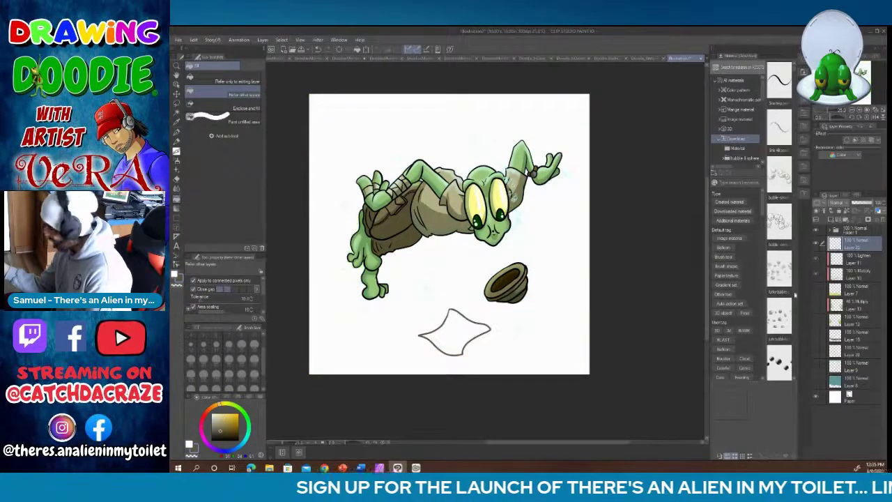
click(817, 380)
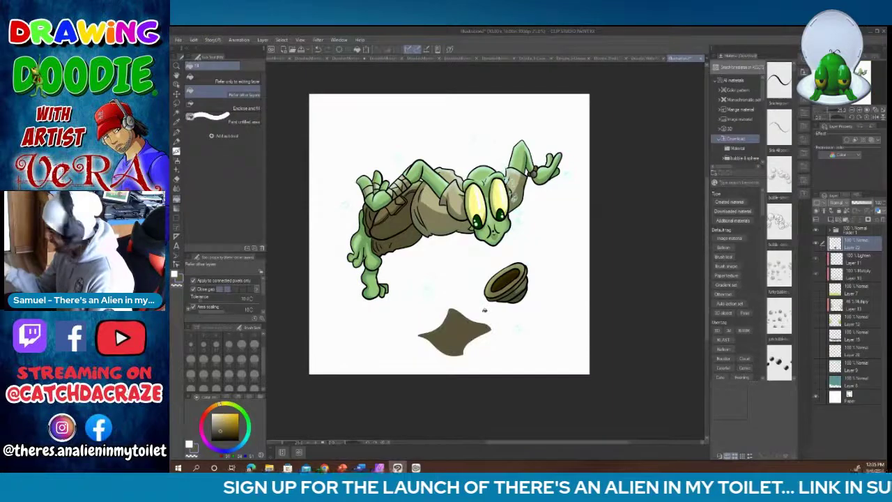
Step: Show the water, wave, seaweed shading, alien shading and sand layers again
click(818, 381)
click(817, 352)
click(817, 335)
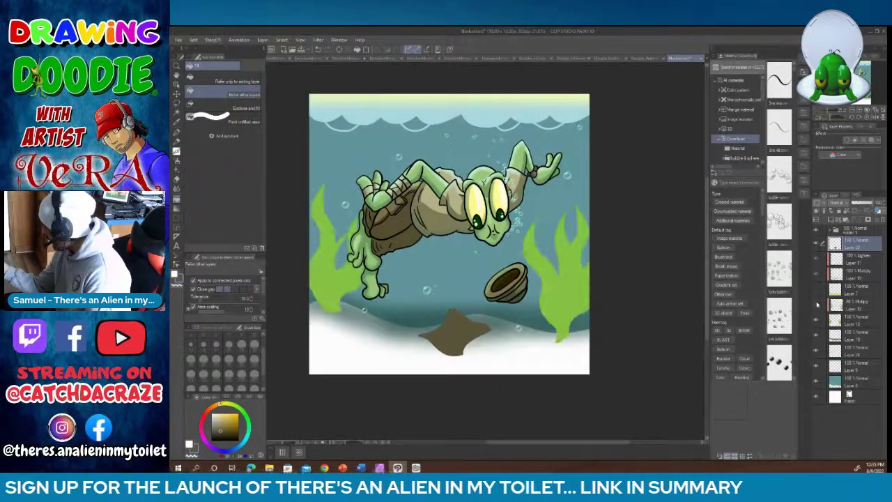
click(817, 305)
click(818, 289)
click(819, 274)
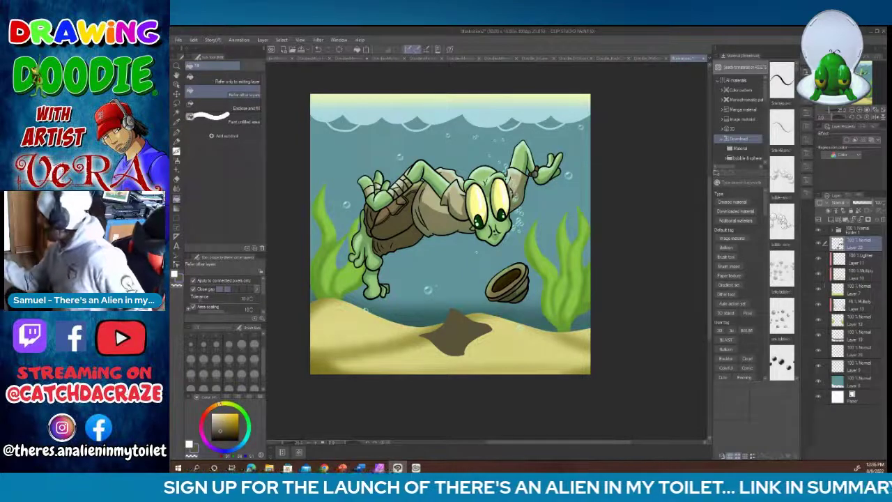
Step: Create Folder 2 and move Layers 11 through 9 into it
click(848, 221)
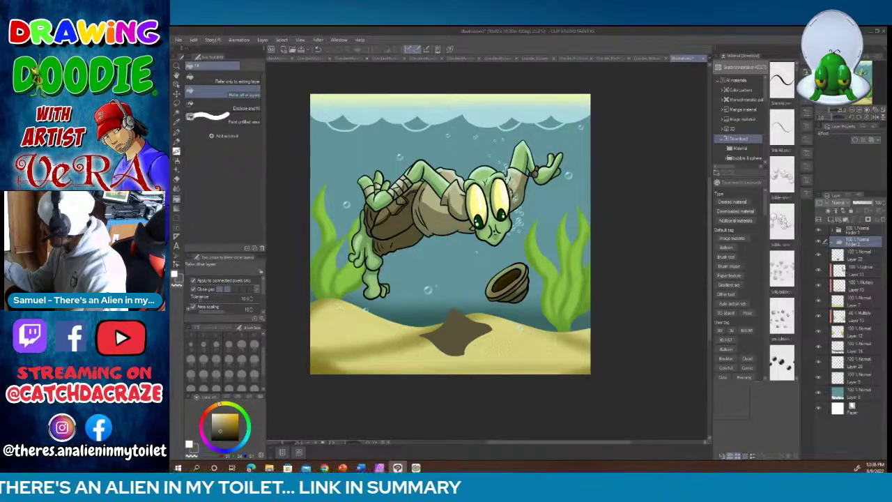
click(845, 271)
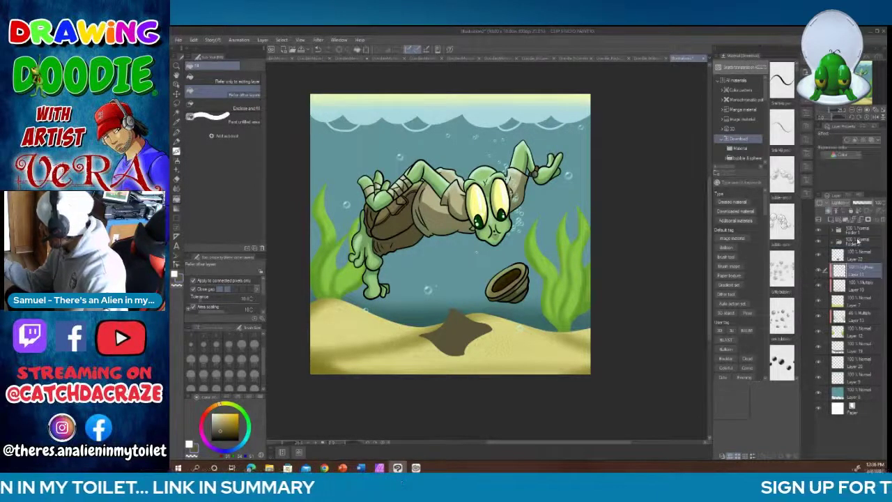
shift+click(843, 395)
drag(841, 270, 851, 240)
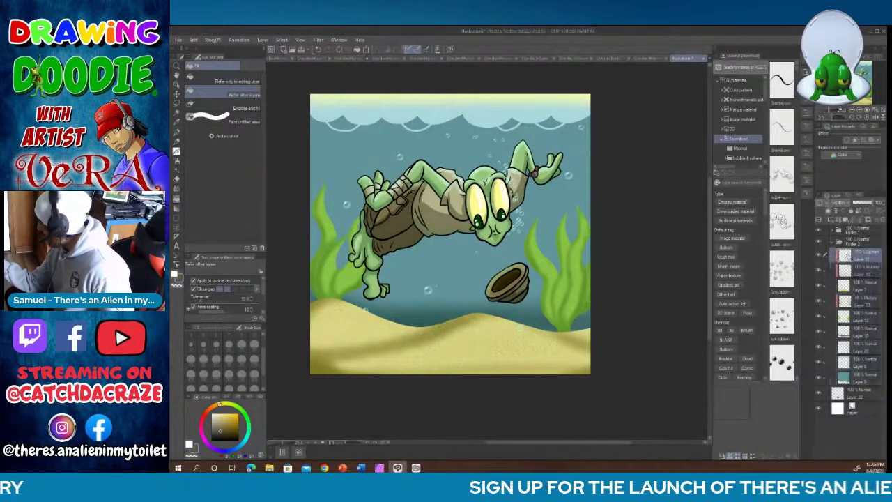
Step: Move Layer 22 into Folder 2 as well, then make the background scene visible again
click(842, 255)
mouse_move(842, 256)
mouse_down()
mouse_move(844, 242)
mouse_move(851, 246)
mouse_up()
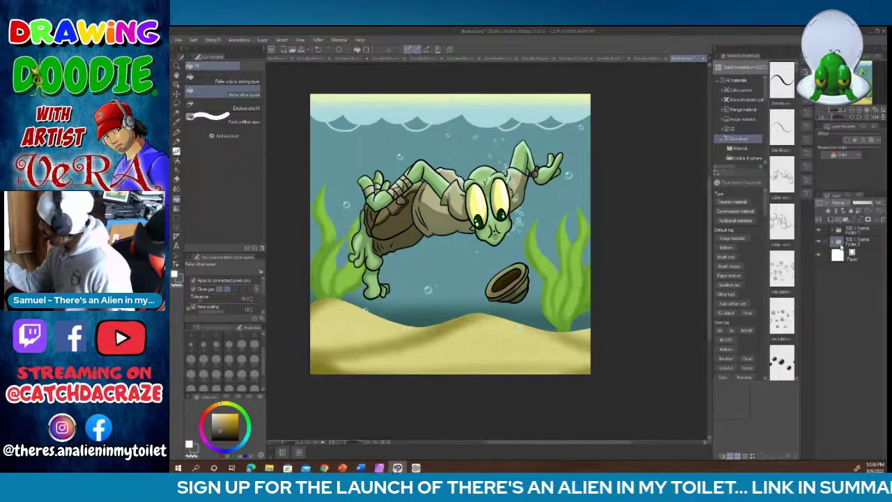
click(839, 241)
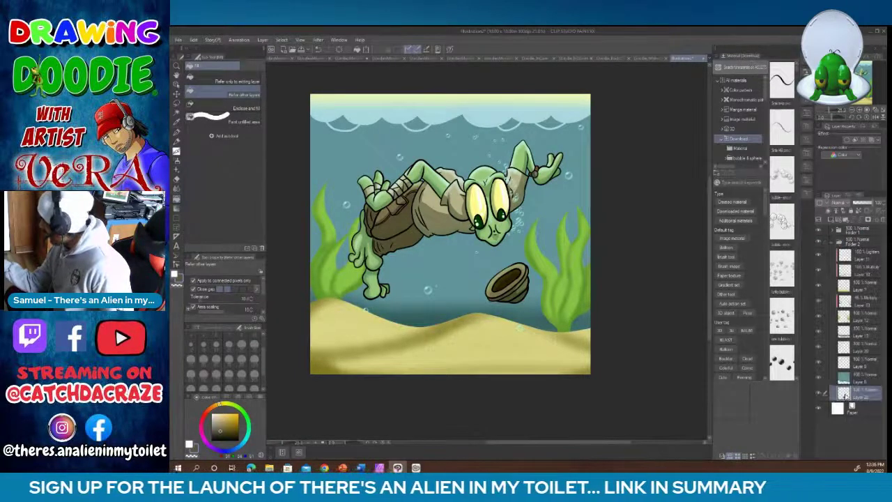
drag(854, 392, 857, 236)
click(839, 256)
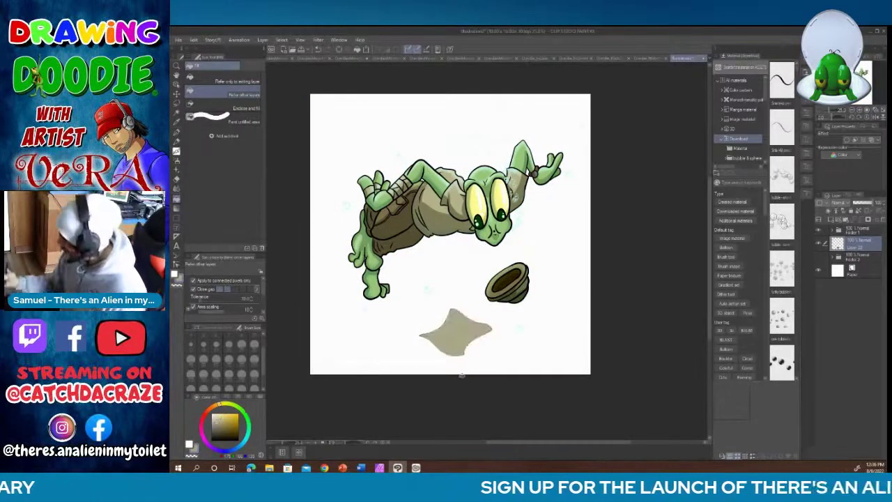
click(820, 258)
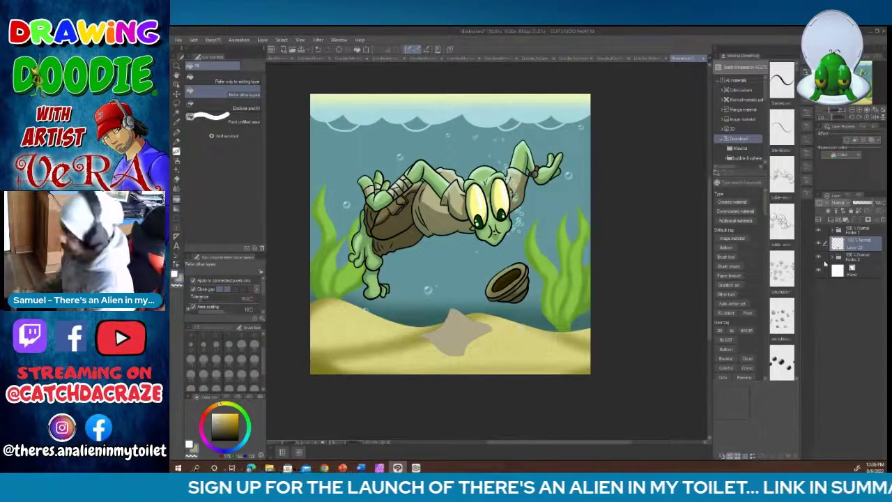
Step: With the Airbrush selected, add a new layer set to Multiply for shading the map
click(178, 154)
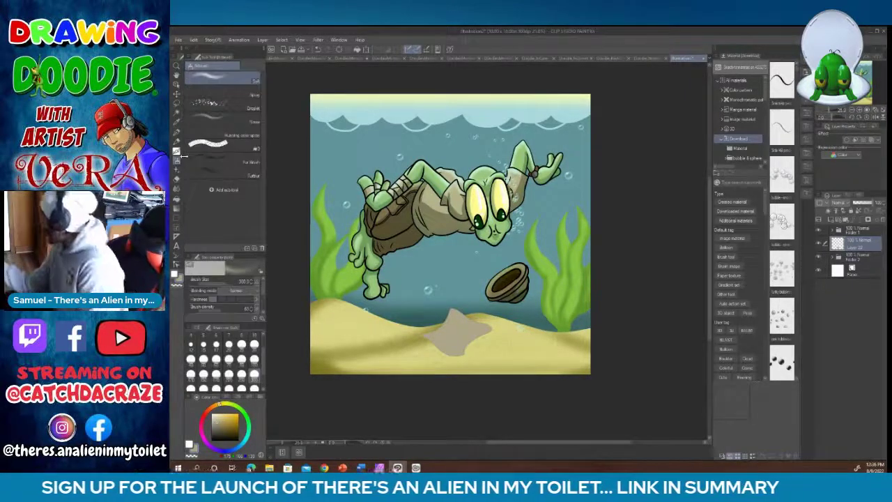
click(828, 213)
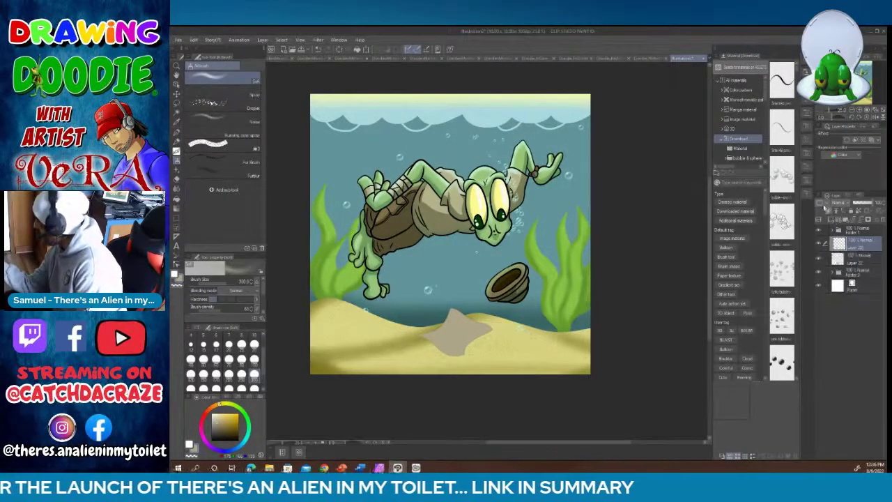
click(844, 203)
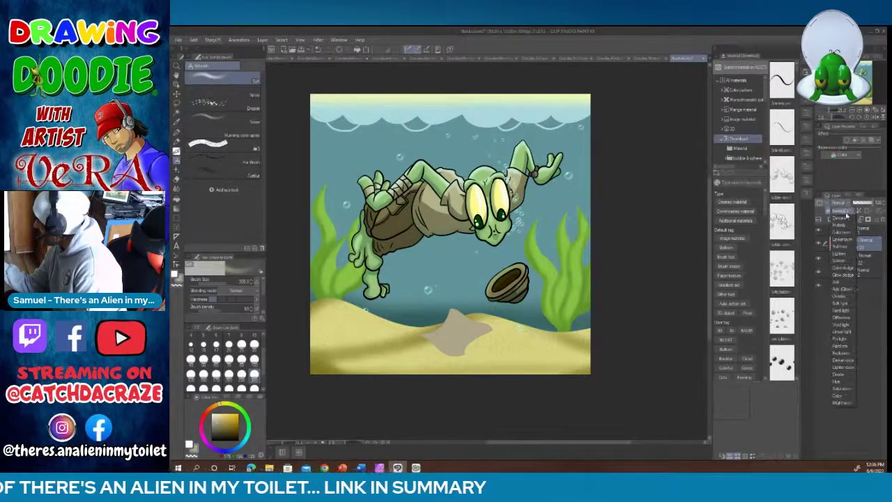
click(845, 227)
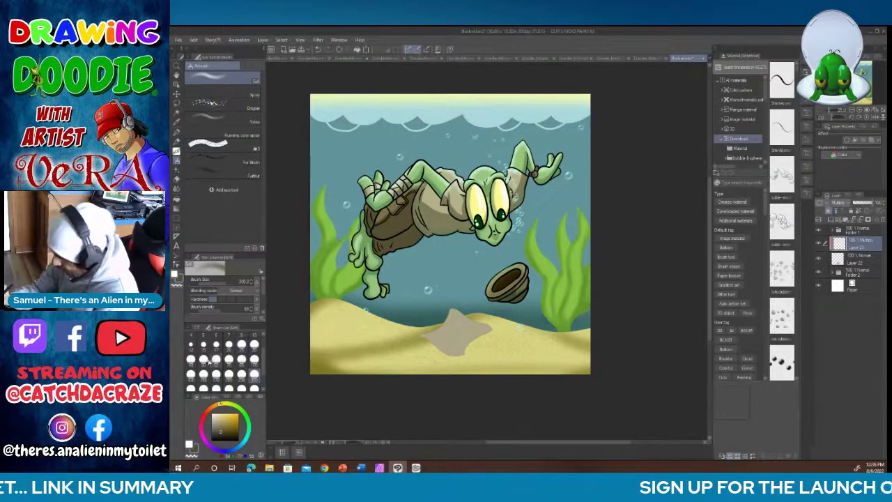
Step: Shade the paper map in dark teal at varying airbrush sizes, then take up the G-pen for writing lines
click(204, 359)
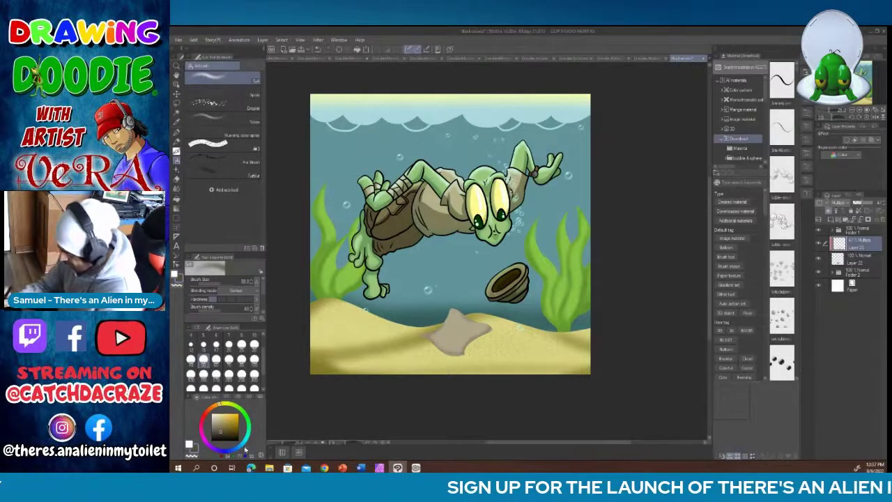
click(245, 441)
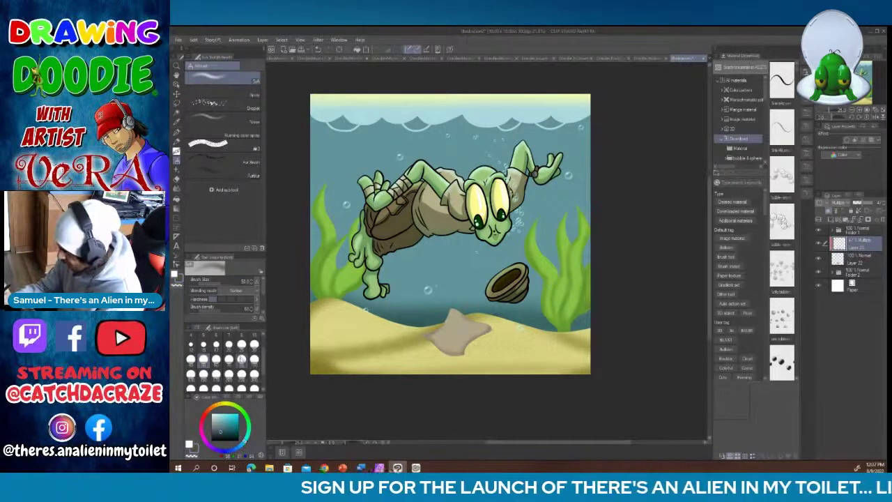
click(241, 360)
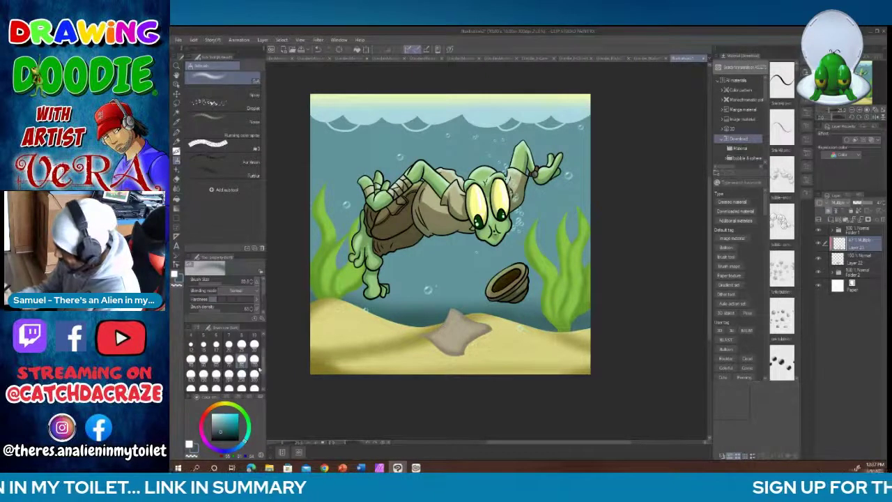
click(254, 374)
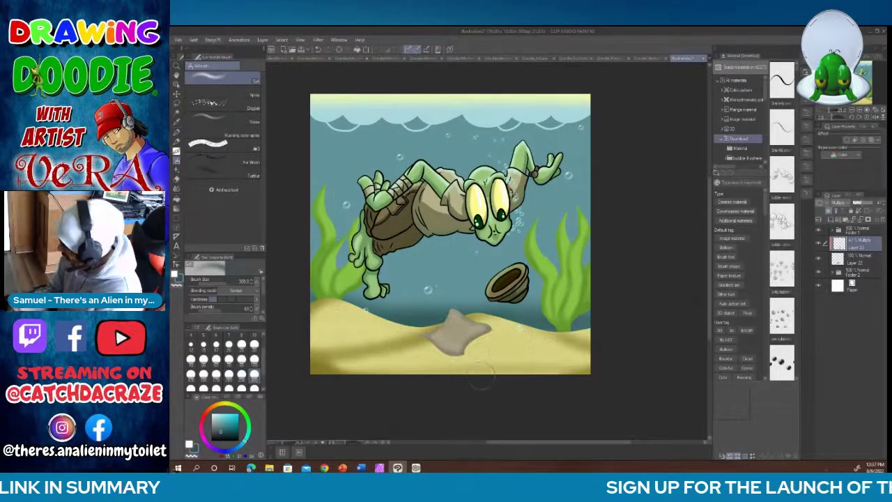
click(176, 130)
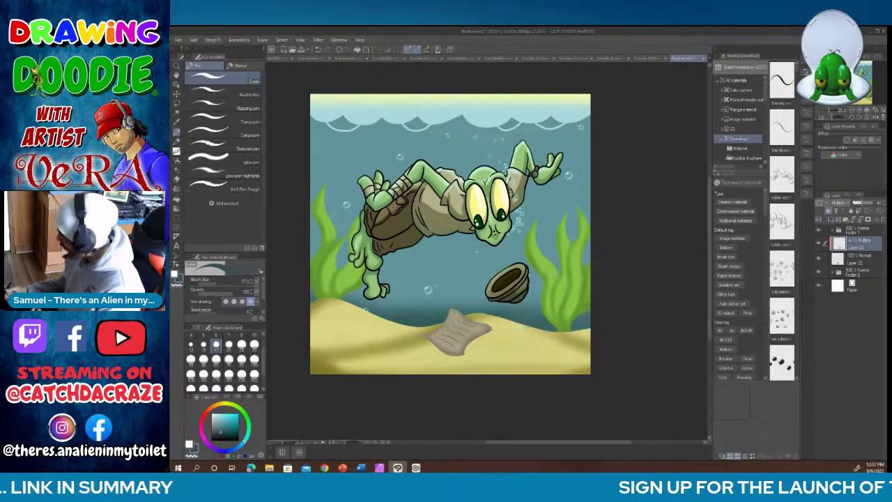
Step: Add a new normal raster layer above the lower layer and set the Airbrush to size 100
click(855, 272)
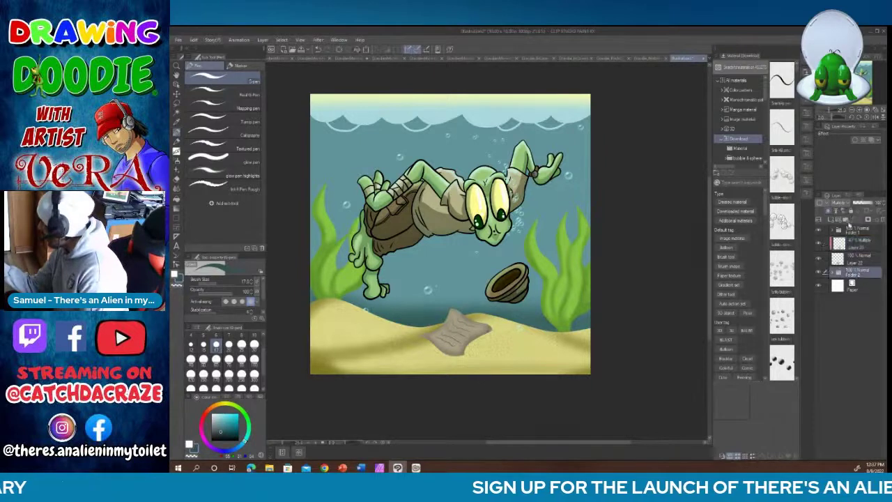
click(845, 220)
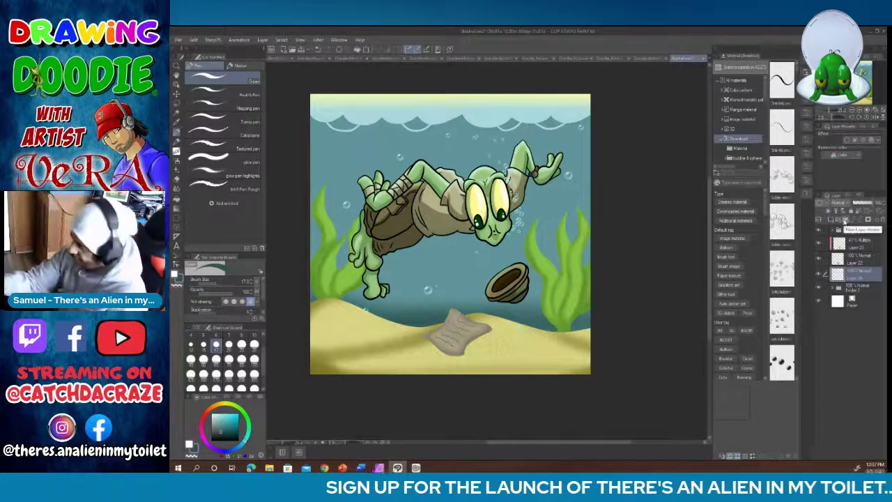
key(b)
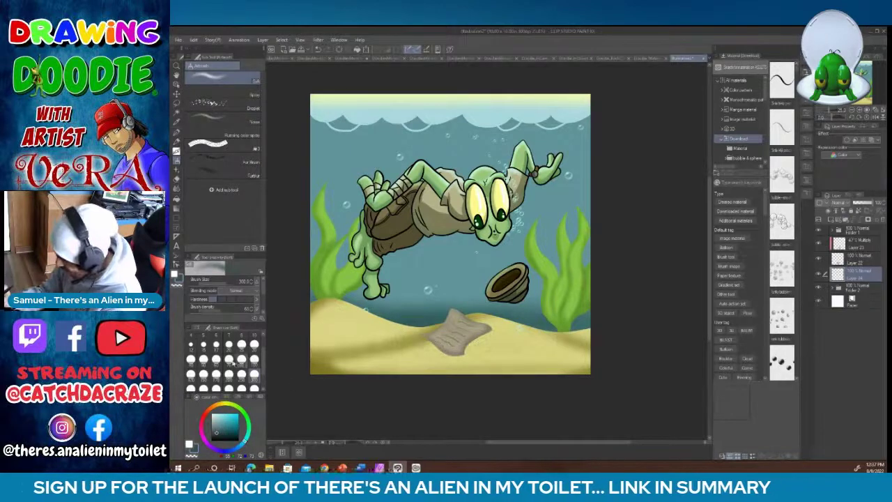
click(216, 360)
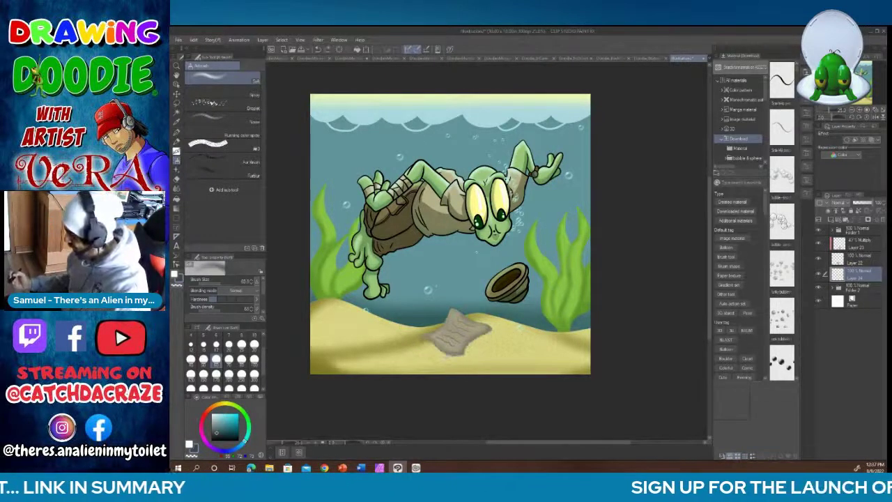
click(177, 120)
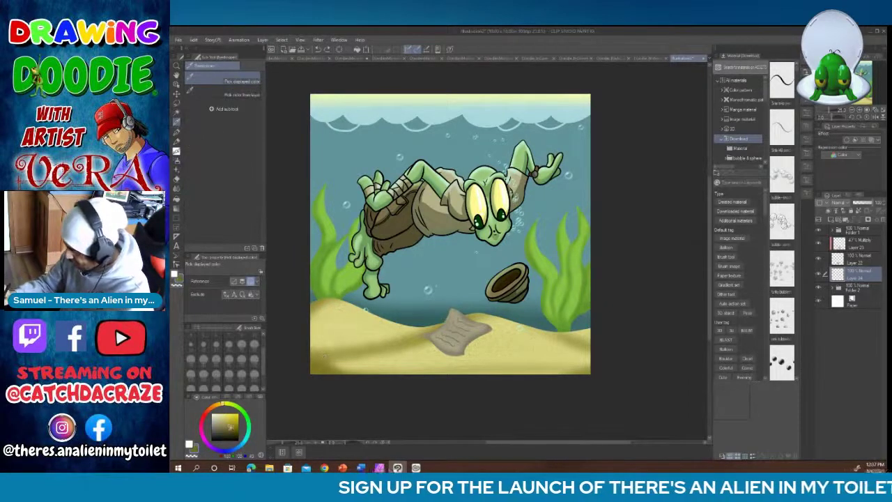
Step: Lightly airbrush over the map, then bring up the desert alien-with-map illustration
click(178, 151)
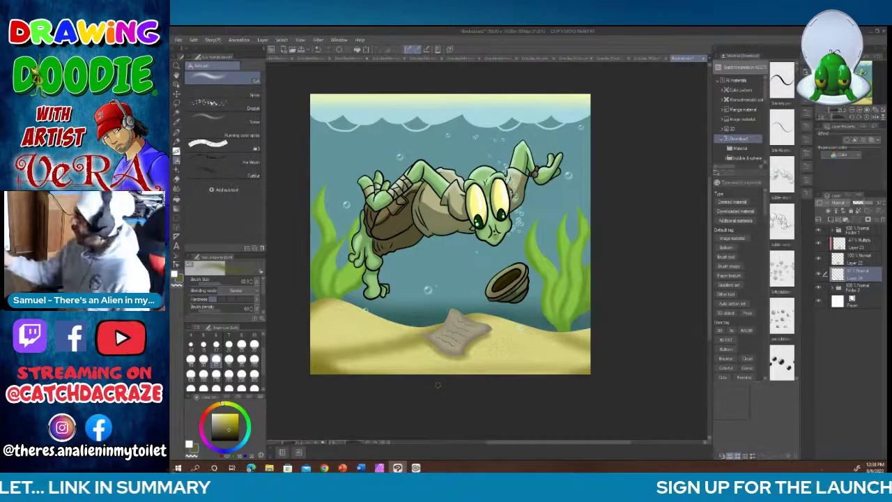
click(577, 59)
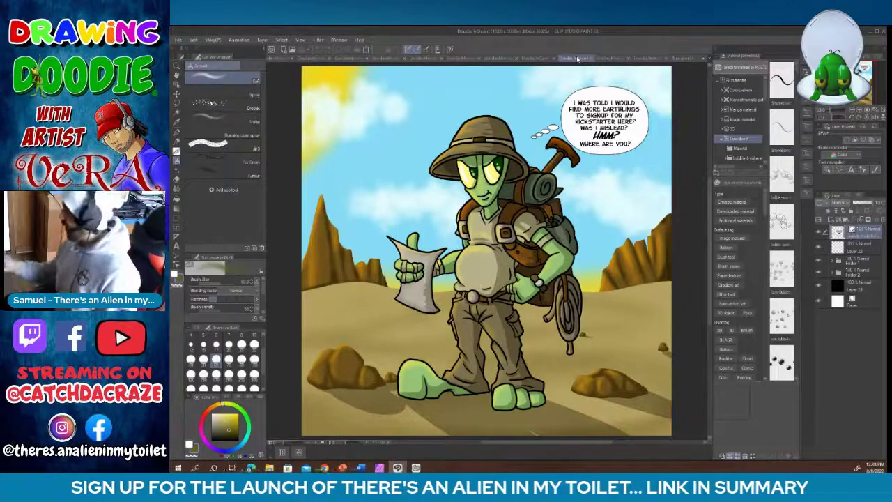
Step: View the rope-climb, cave and waterfall illustrations, then return to the underwater drawing
click(611, 59)
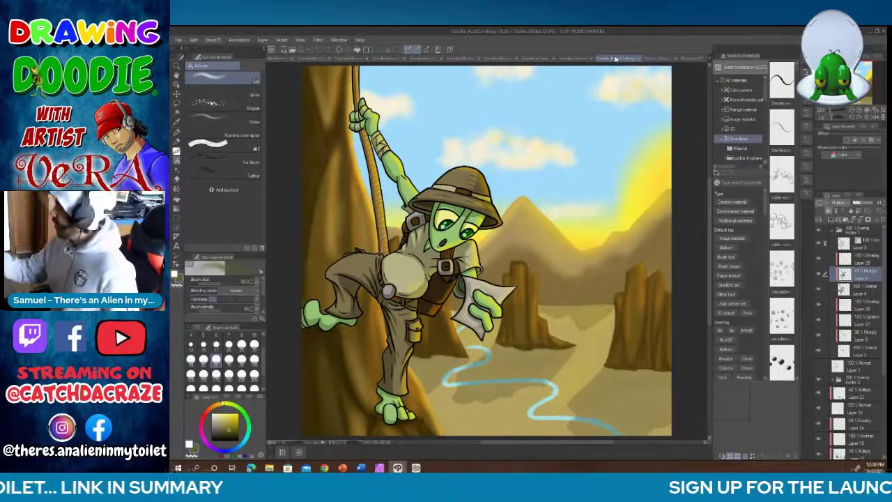
click(538, 58)
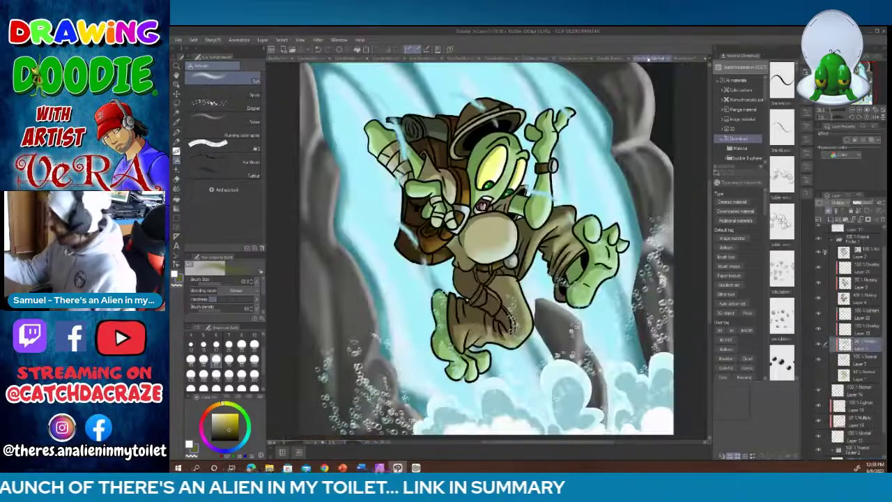
click(648, 58)
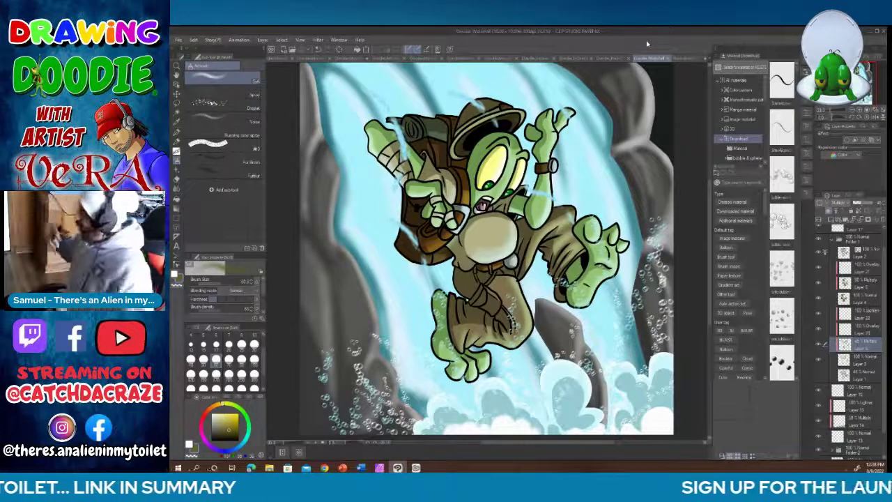
click(687, 57)
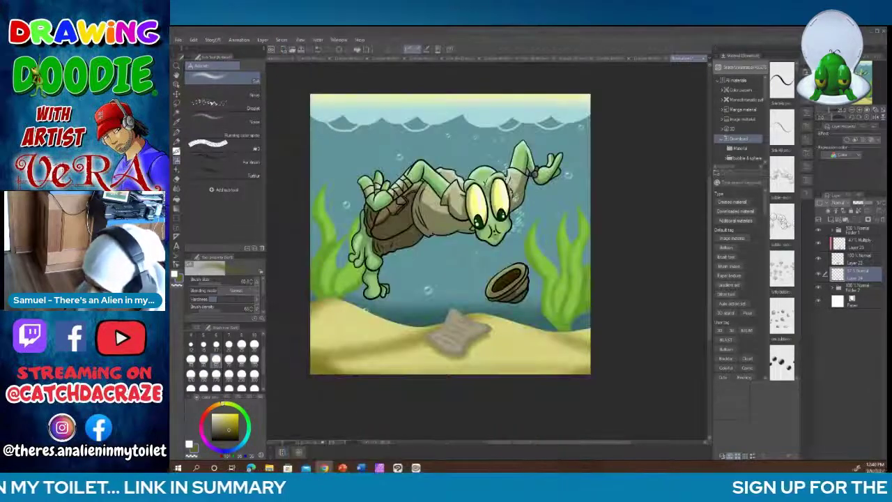
Step: Zoom in on the underwater drawing so the map and alien fill the workspace
click(315, 444)
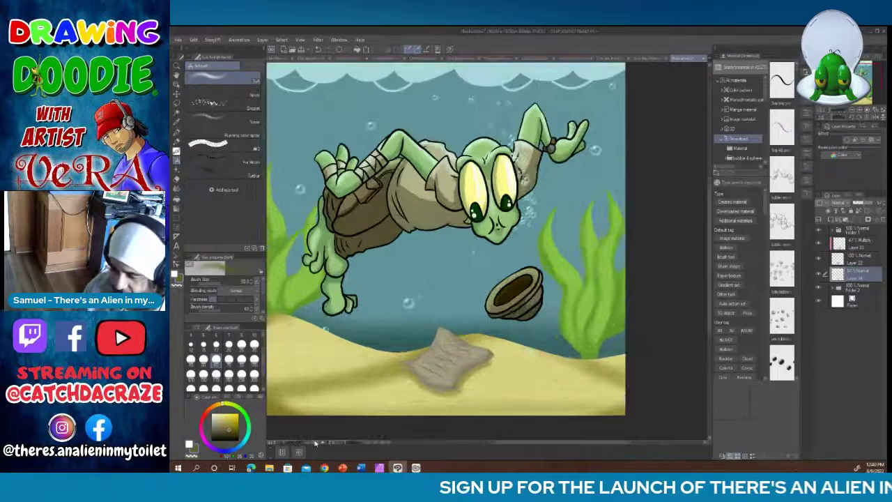